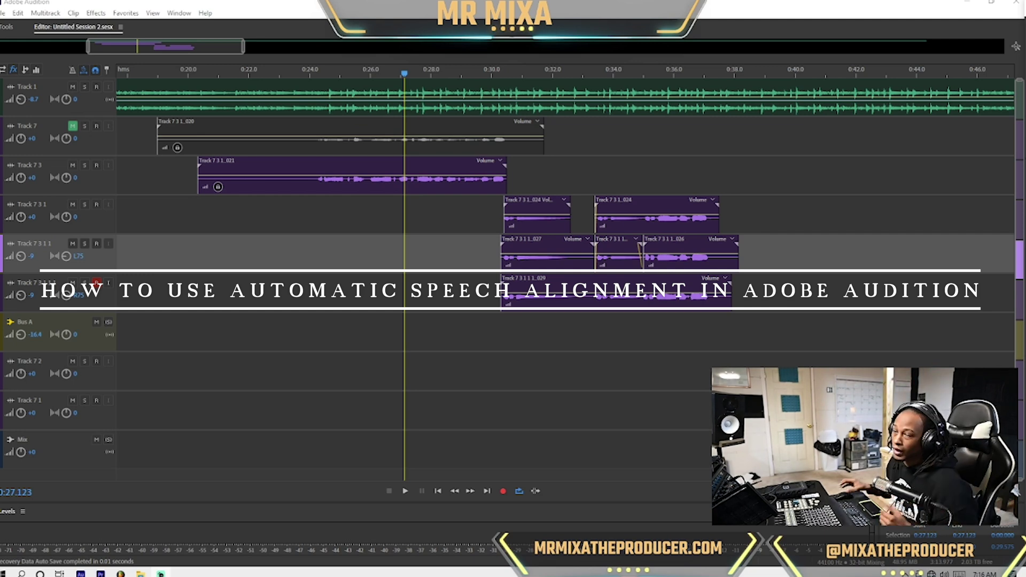
Play back the stacked vocal clips on Tracks 7 3 1, 7 3 1 1 and 7 3 1 1 1 from about 0:30.
{"action": "left_click", "coordinate": [491, 205]}
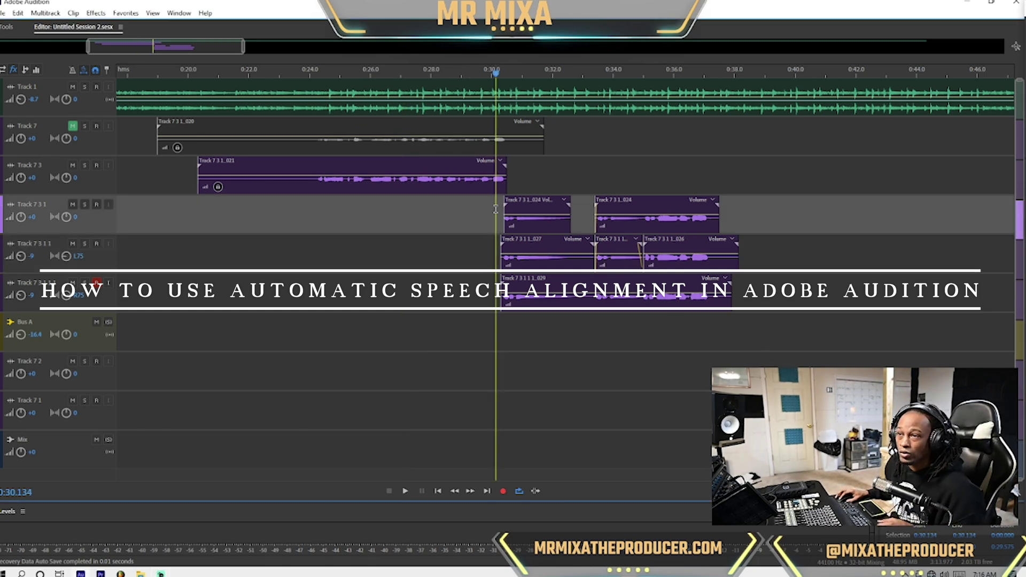
{"action": "scroll", "coordinate": [491, 208], "scroll_direction": "up", "scroll_amount": 2}
{"action": "scroll", "coordinate": [492, 208], "scroll_direction": "down", "scroll_amount": 2}
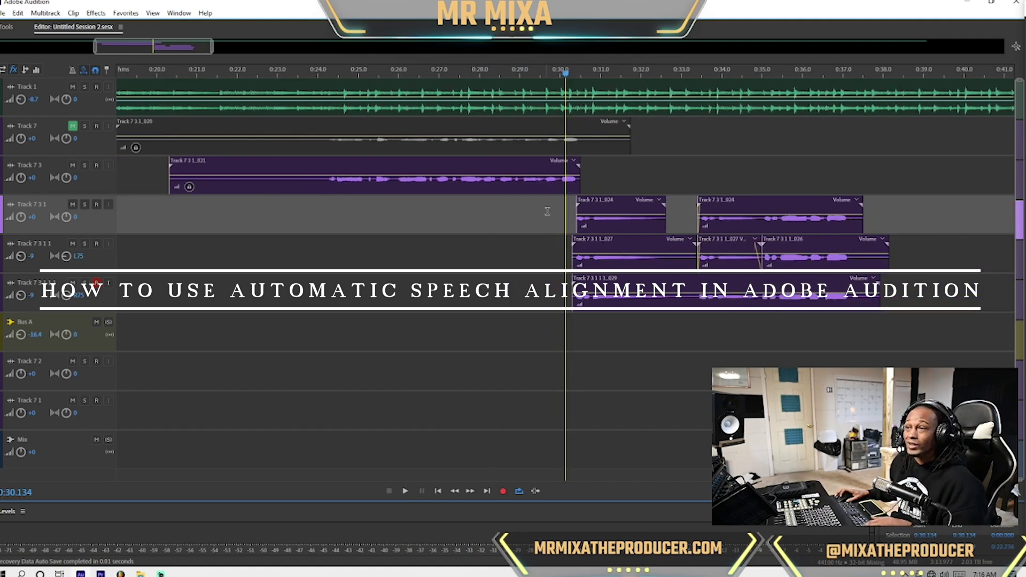
{"action": "scroll", "coordinate": [235, 51], "scroll_direction": "down", "scroll_amount": 2}
{"action": "left_click_drag", "start_coordinate": [236, 52], "coordinate": [215, 77]}
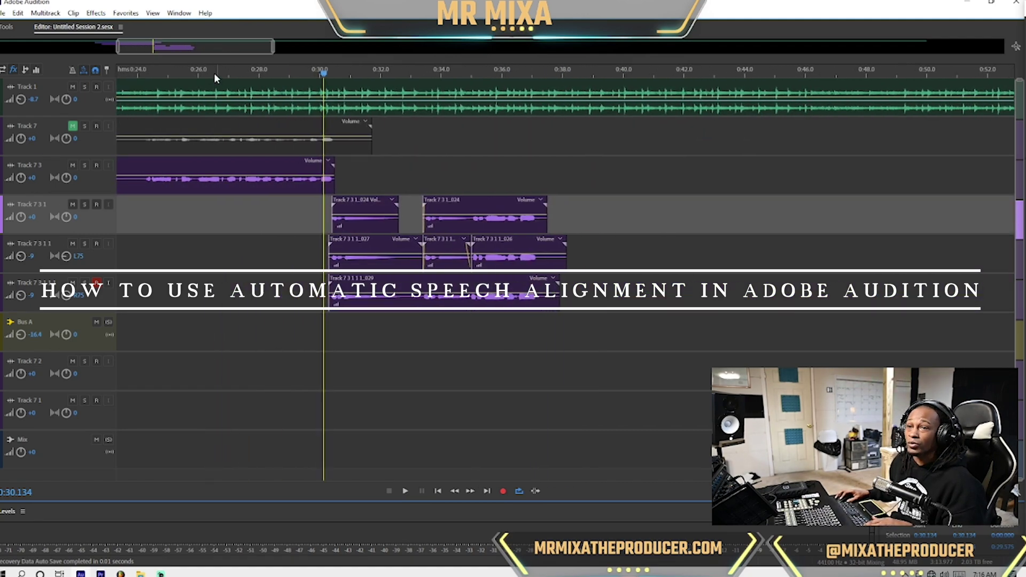
{"action": "scroll", "coordinate": [213, 224], "scroll_direction": "up", "scroll_amount": 3}
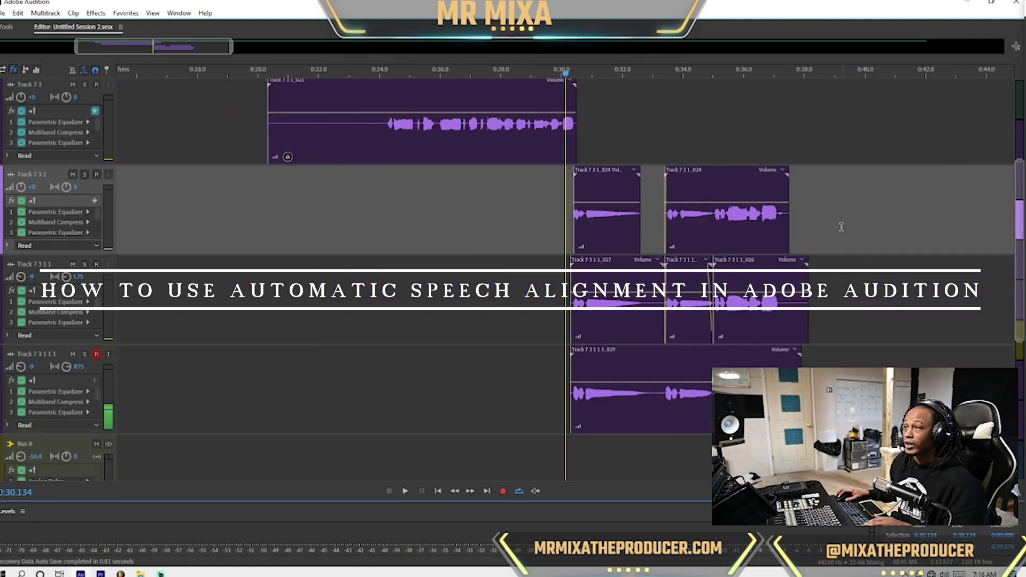
{"action": "left_click", "coordinate": [828, 224]}
{"action": "left_click_drag", "start_coordinate": [805, 235], "coordinate": [540, 247]}
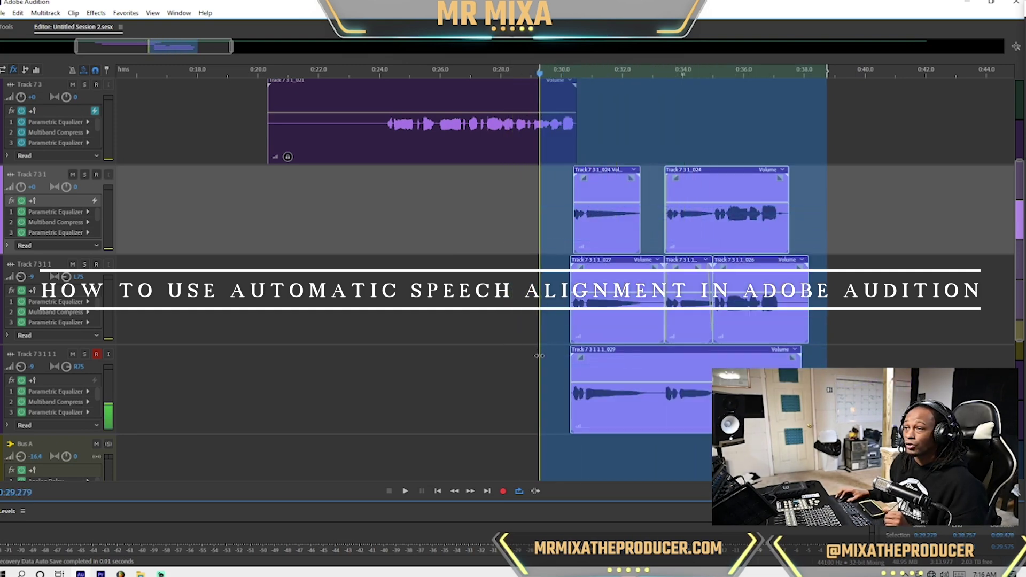
{"action": "left_click", "coordinate": [565, 218]}
{"action": "left_click_drag", "start_coordinate": [861, 213], "coordinate": [529, 208]}
{"action": "left_click", "coordinate": [538, 179]}
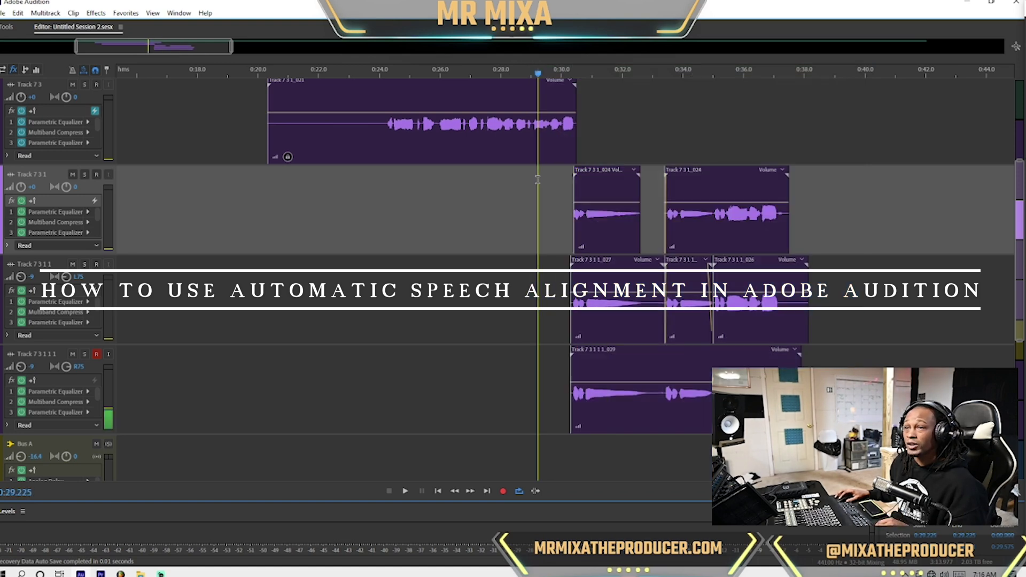
{"action": "key", "text": "space"}
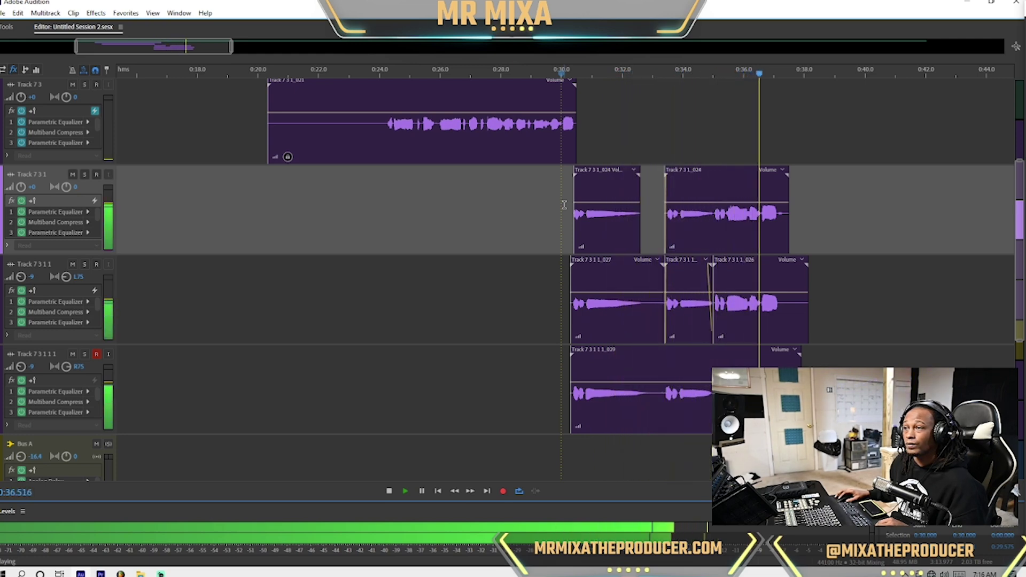
{"action": "key", "text": "space"}
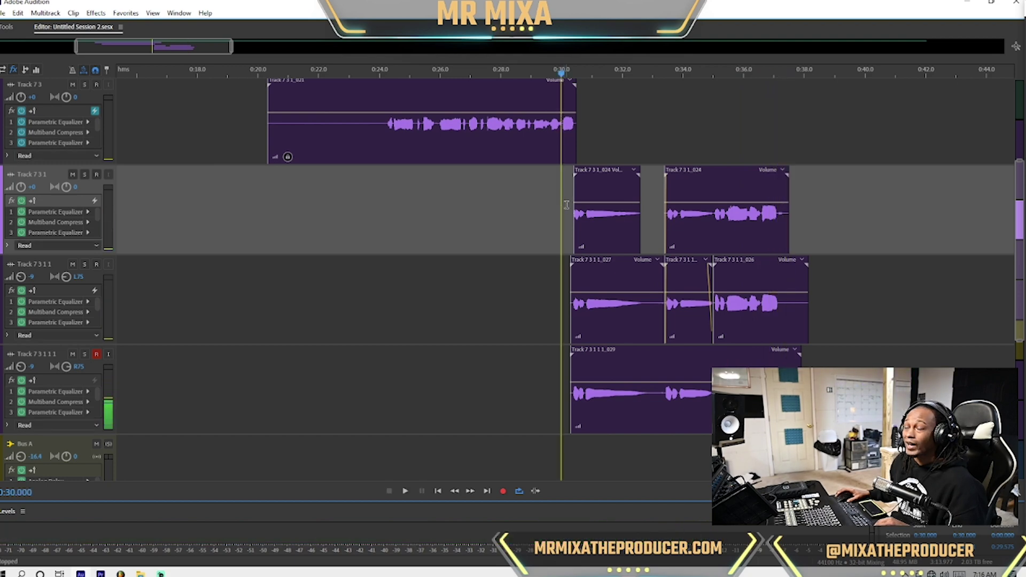
Merge the three adjacent vocal clips on Track 7 3 1 1 into a single clip.
{"action": "left_click", "coordinate": [742, 292]}
{"action": "left_click", "coordinate": [694, 281]}
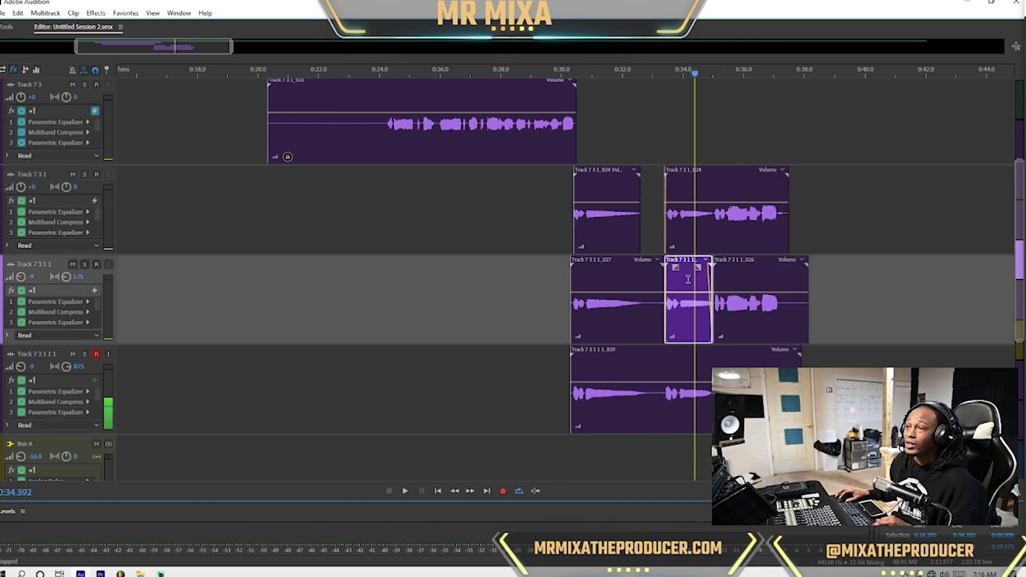
{"action": "left_click", "coordinate": [677, 364]}
{"action": "left_click", "coordinate": [681, 327]}
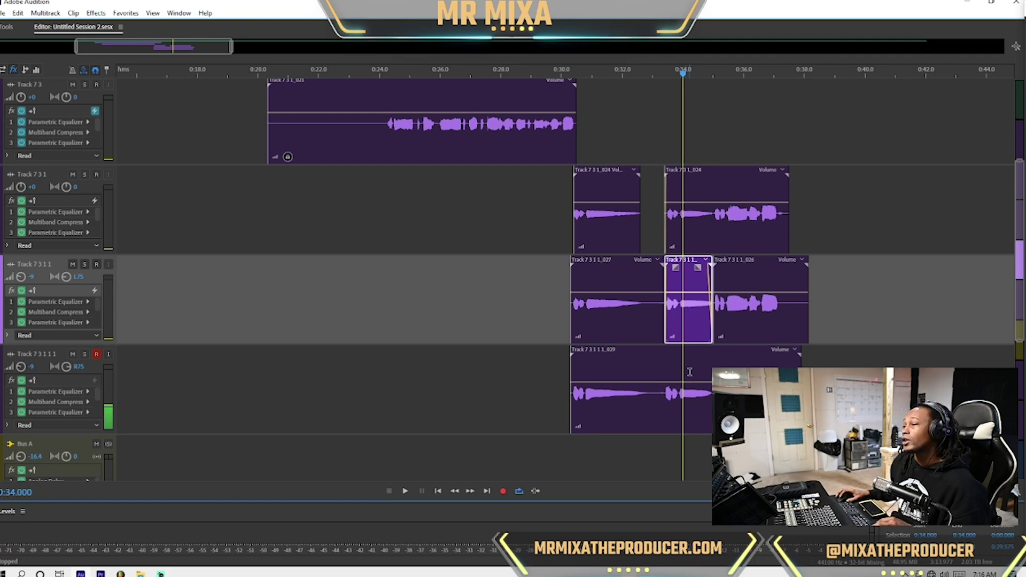
{"action": "left_click_drag", "start_coordinate": [834, 300], "coordinate": [568, 289]}
{"action": "right_click", "coordinate": [606, 276]}
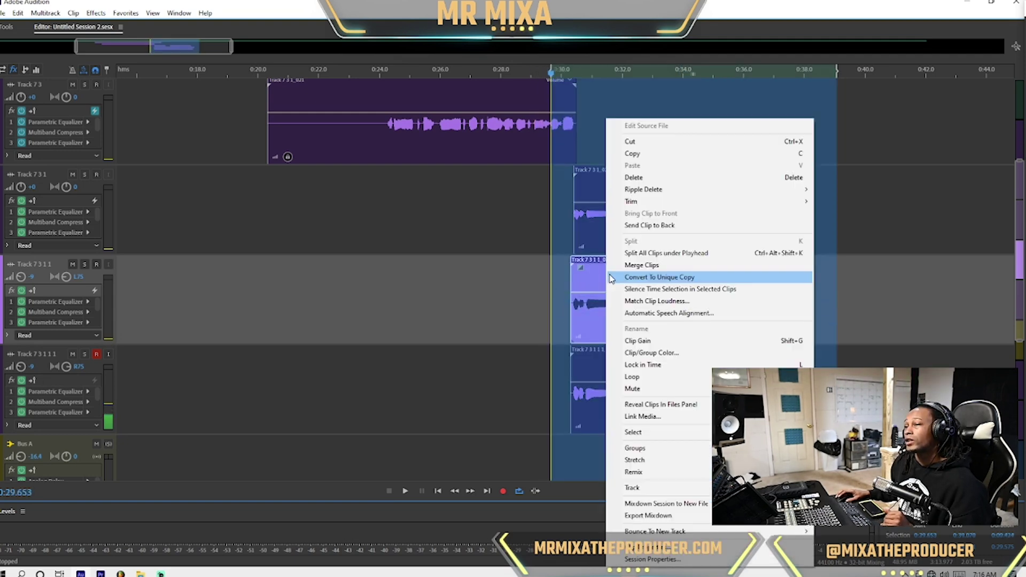
{"action": "left_click", "coordinate": [645, 266]}
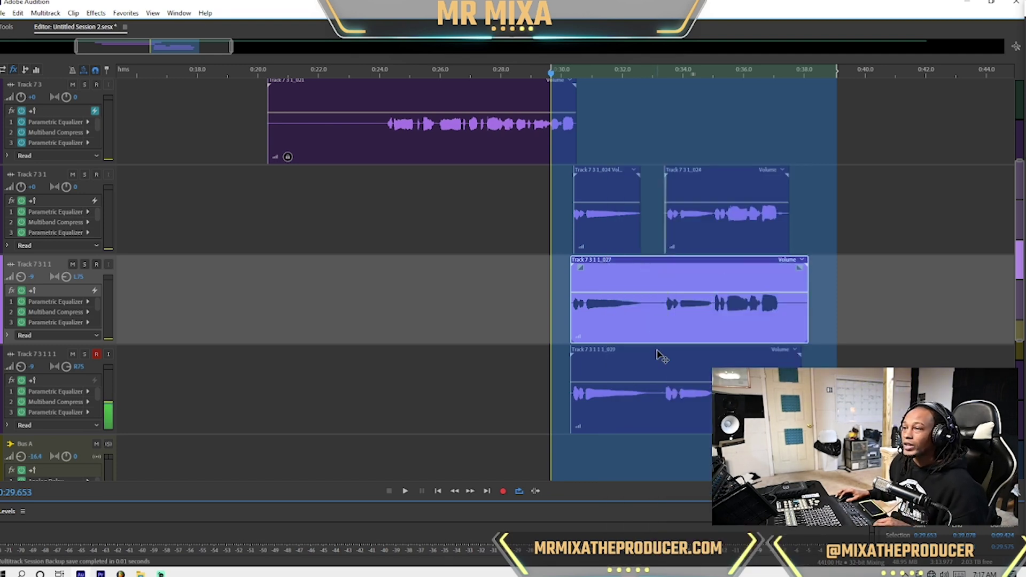
{"action": "left_click", "coordinate": [715, 226]}
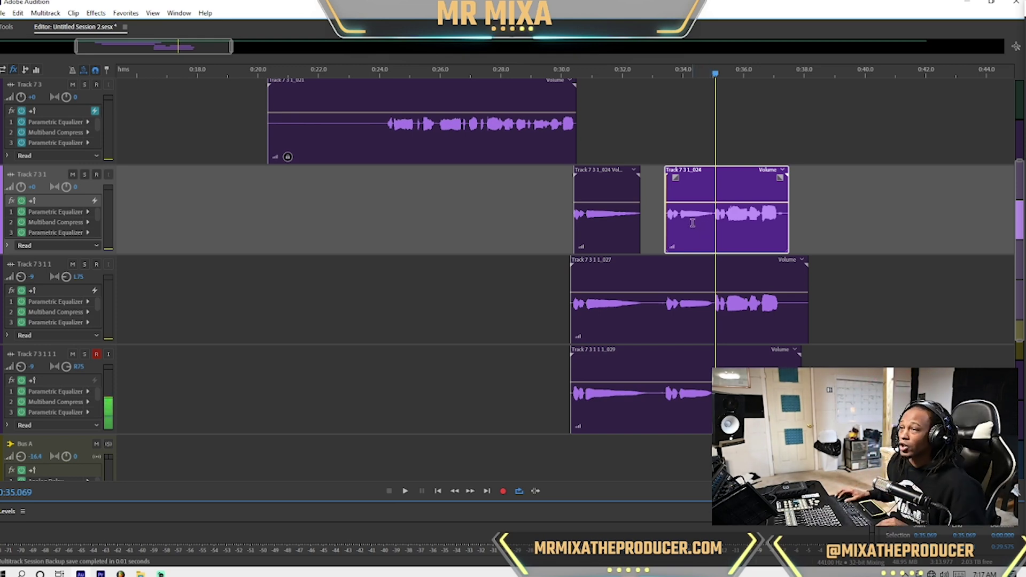
{"action": "left_click", "coordinate": [601, 230]}
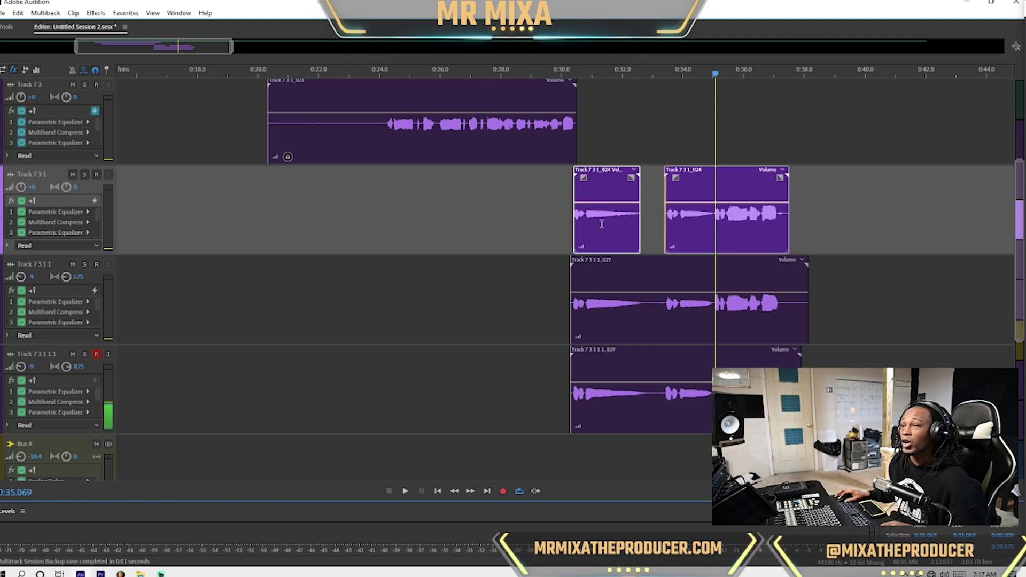
{"action": "right_click", "coordinate": [602, 224]}
{"action": "left_click", "coordinate": [566, 162]}
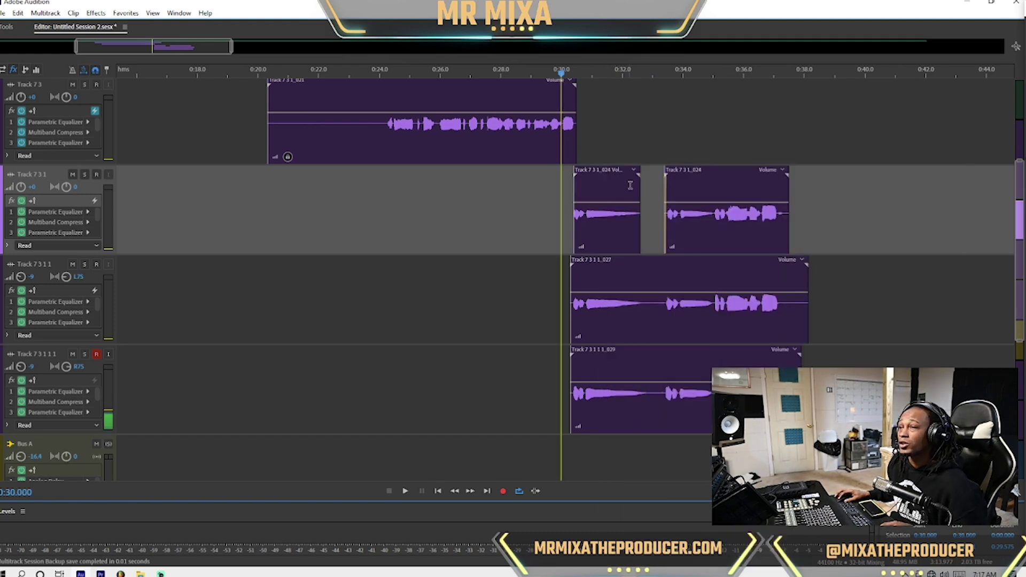
Extend the end of the first vocal clip on Track 7 3 1 slightly and merge it with the second clip.
{"action": "left_click_drag", "start_coordinate": [640, 191], "coordinate": [646, 190]}
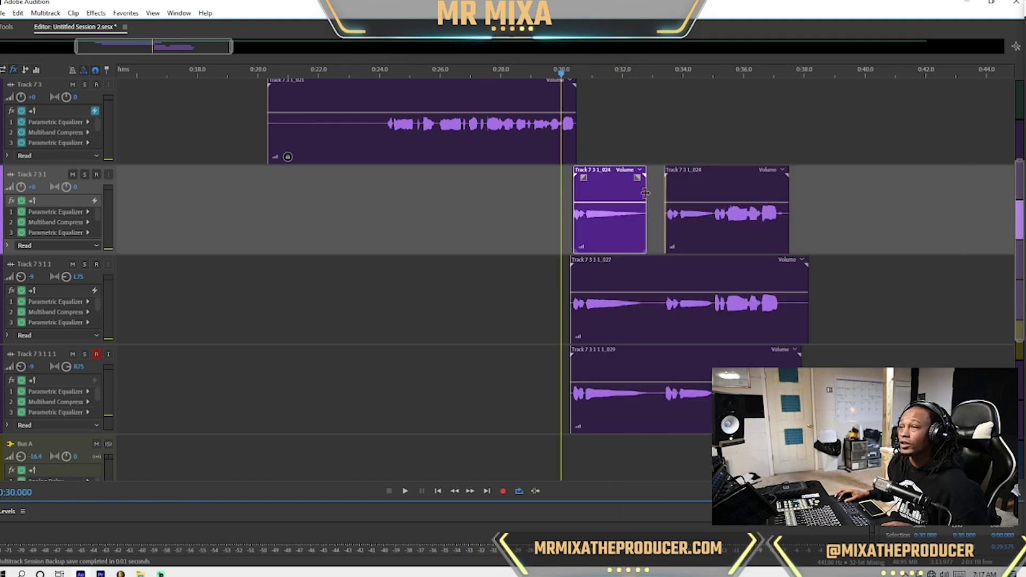
{"action": "left_click_drag", "start_coordinate": [860, 184], "coordinate": [520, 203]}
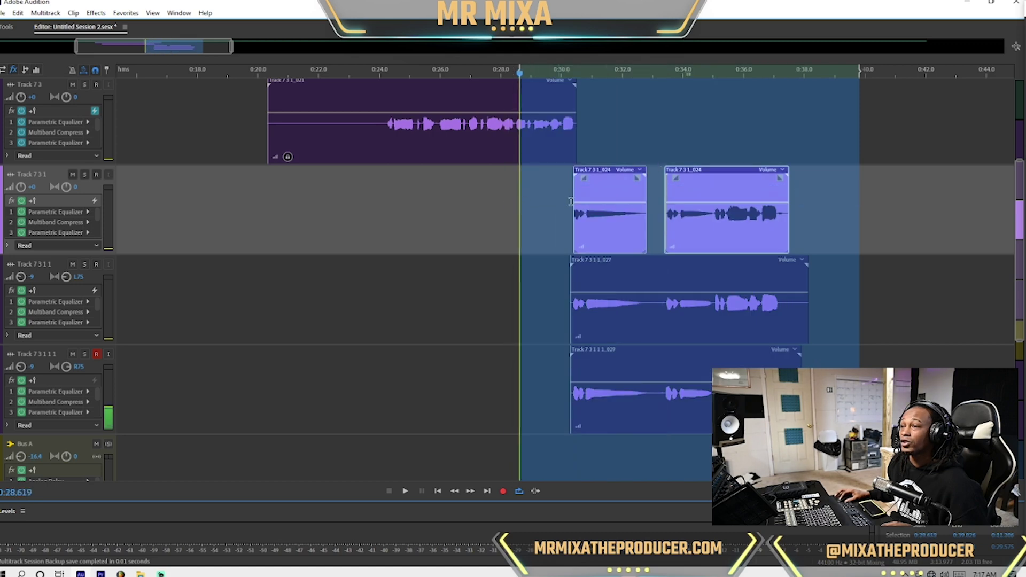
{"action": "right_click", "coordinate": [620, 188]}
{"action": "left_click", "coordinate": [689, 264]}
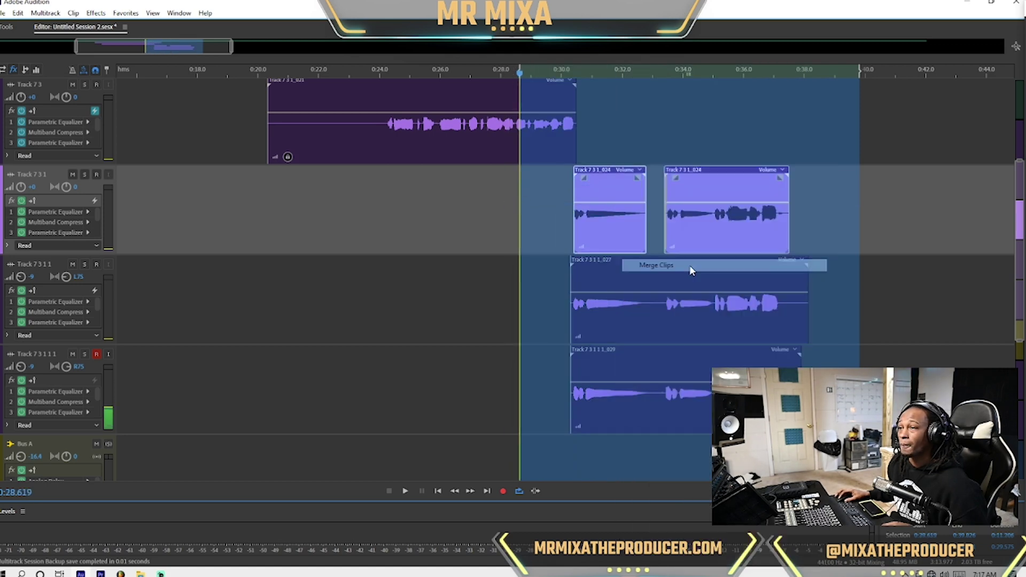
Lock the vocal clips on Tracks 7 3 1, 7 3 1 1 and 7 3 1 1 1 in time.
{"action": "left_click", "coordinate": [641, 231]}
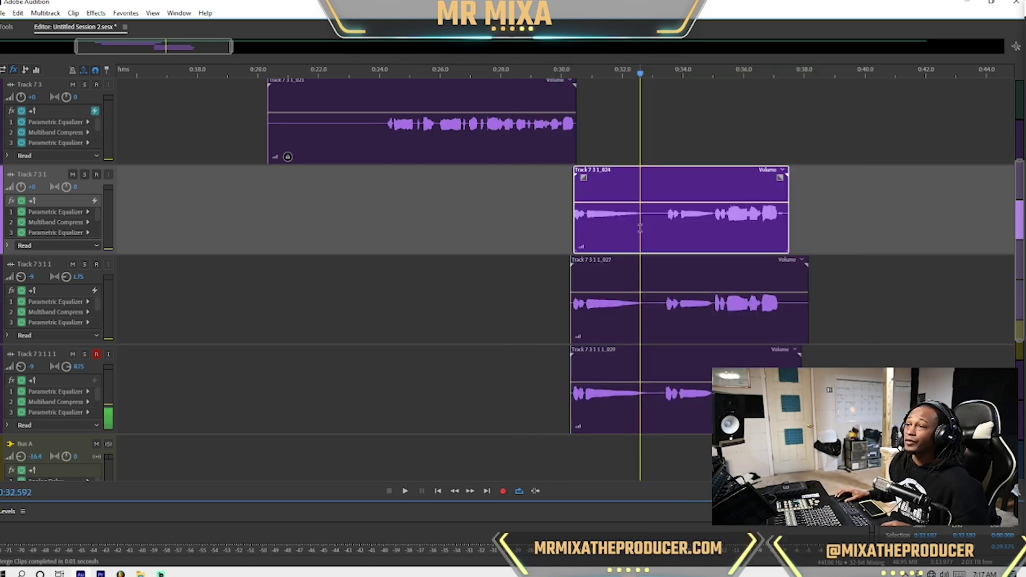
{"action": "left_click", "coordinate": [647, 269], "text": "ctrl"}
{"action": "left_click", "coordinate": [652, 355], "text": "ctrl"}
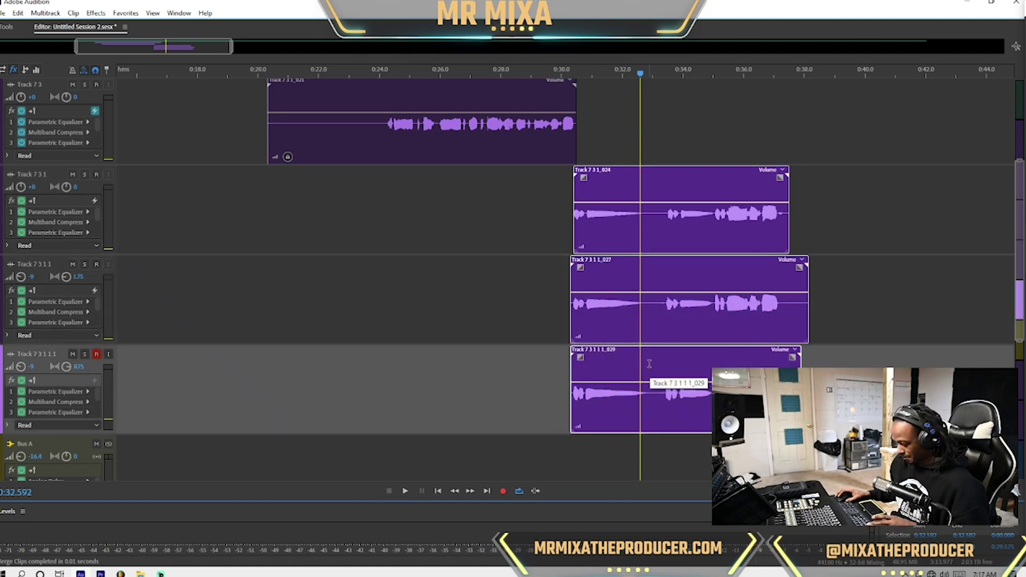
{"action": "left_click", "coordinate": [541, 201]}
{"action": "left_click", "coordinate": [693, 234]}
{"action": "right_click", "coordinate": [693, 234]}
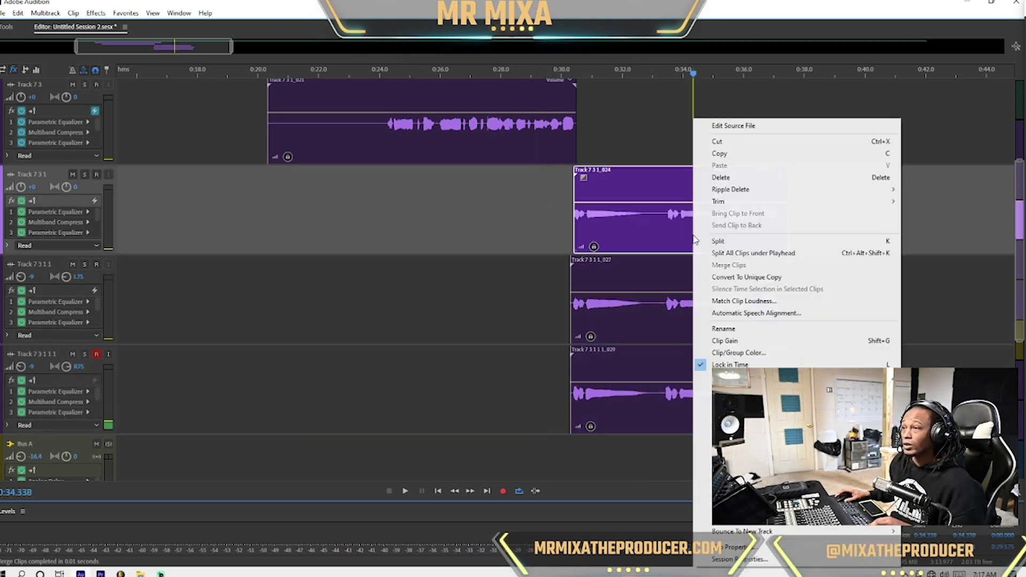
{"action": "right_click", "coordinate": [659, 223]}
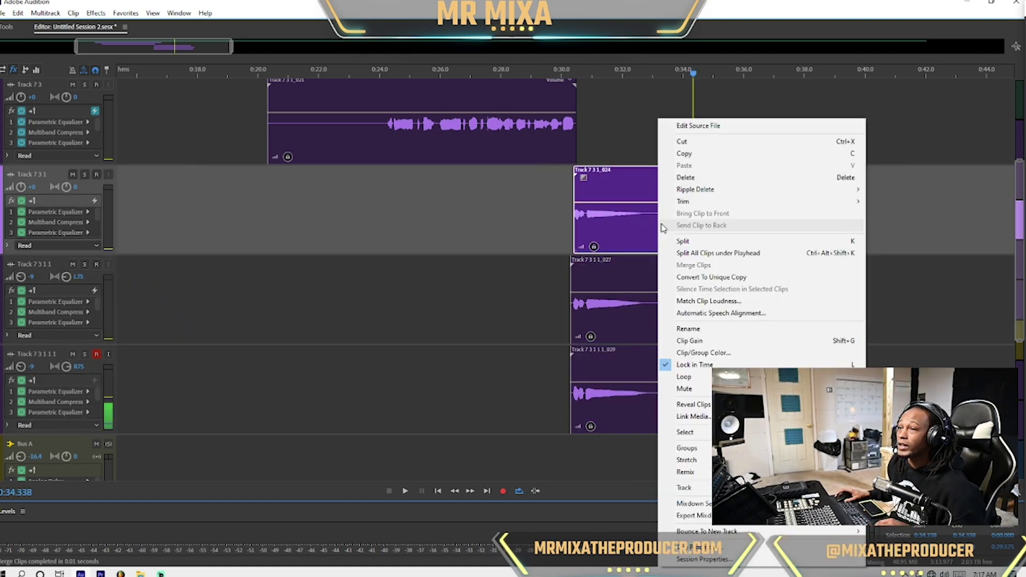
{"action": "left_click", "coordinate": [698, 315]}
{"action": "left_click", "coordinate": [627, 298]}
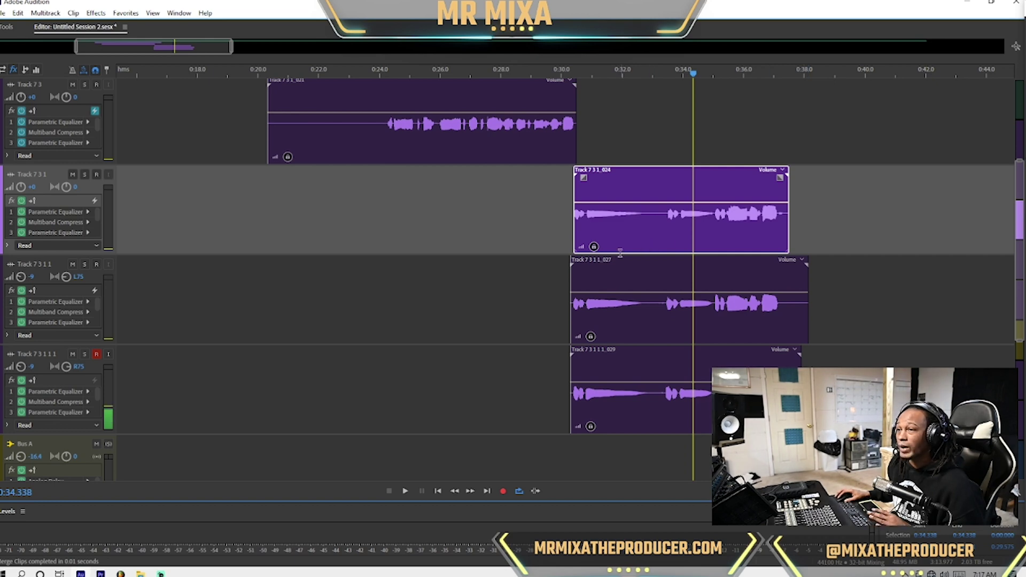
Trim the starts of the vocal clips on Tracks 7 3 1 1 and 7 3 1 1 1 to match the Track 7 3 1 clip's start.
{"action": "left_click", "coordinate": [615, 232]}
{"action": "scroll", "coordinate": [615, 232], "scroll_direction": "up", "scroll_amount": 5}
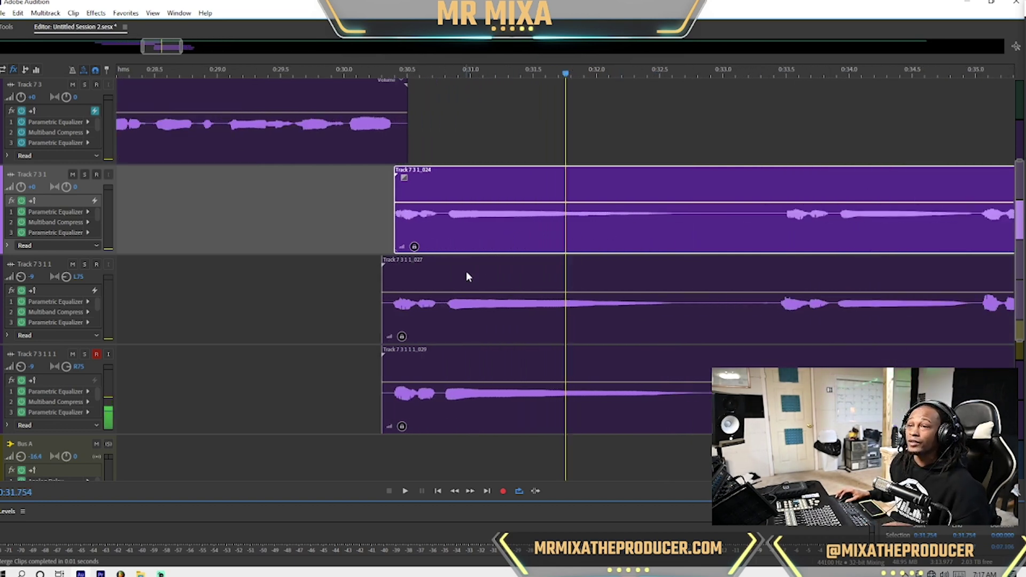
{"action": "left_click", "coordinate": [466, 277], "text": "ctrl"}
{"action": "left_click", "coordinate": [438, 364], "text": "ctrl"}
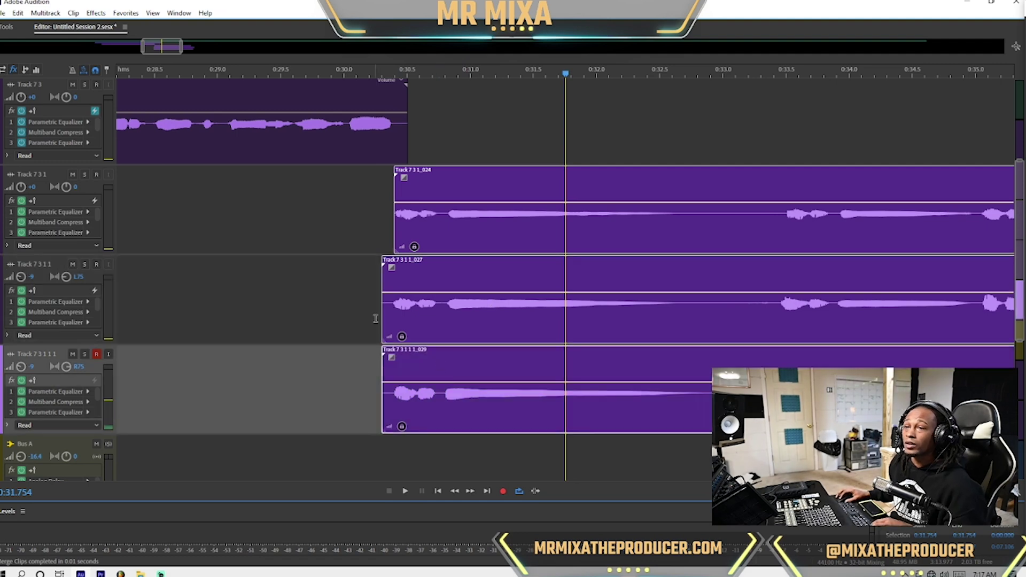
{"action": "left_click_drag", "start_coordinate": [383, 318], "coordinate": [393, 322]}
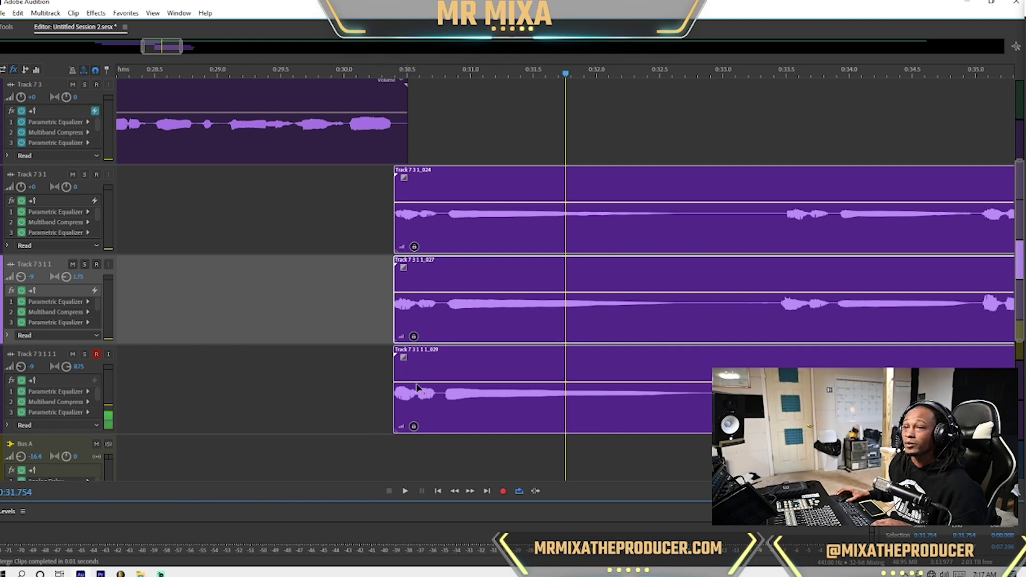
{"action": "left_click", "coordinate": [493, 153]}
{"action": "left_click", "coordinate": [382, 189]}
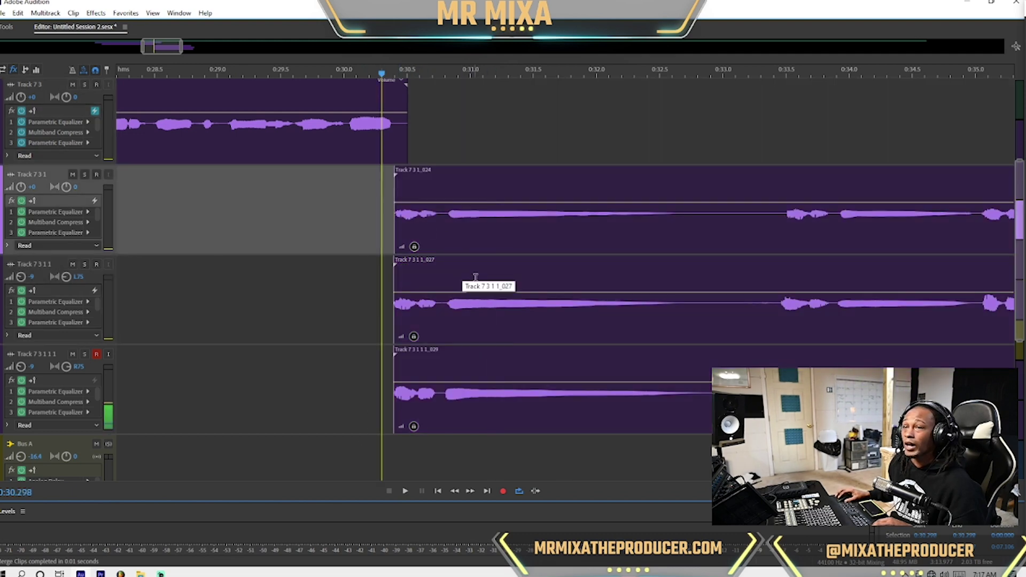
Change the track color of Track 7 3 1 to green to mark it as the main vocal.
{"action": "left_click", "coordinate": [522, 302]}
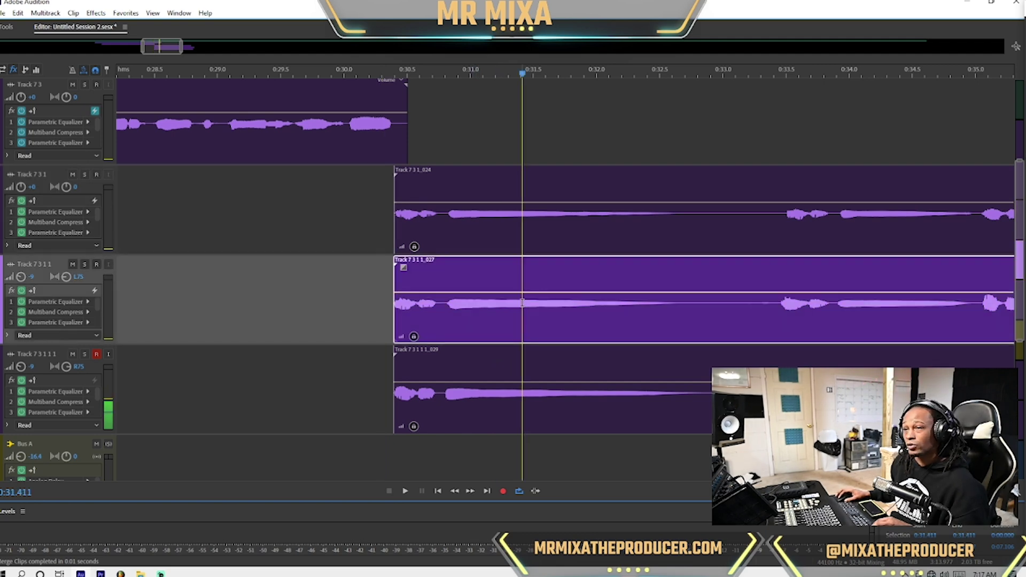
{"action": "left_click", "coordinate": [520, 357]}
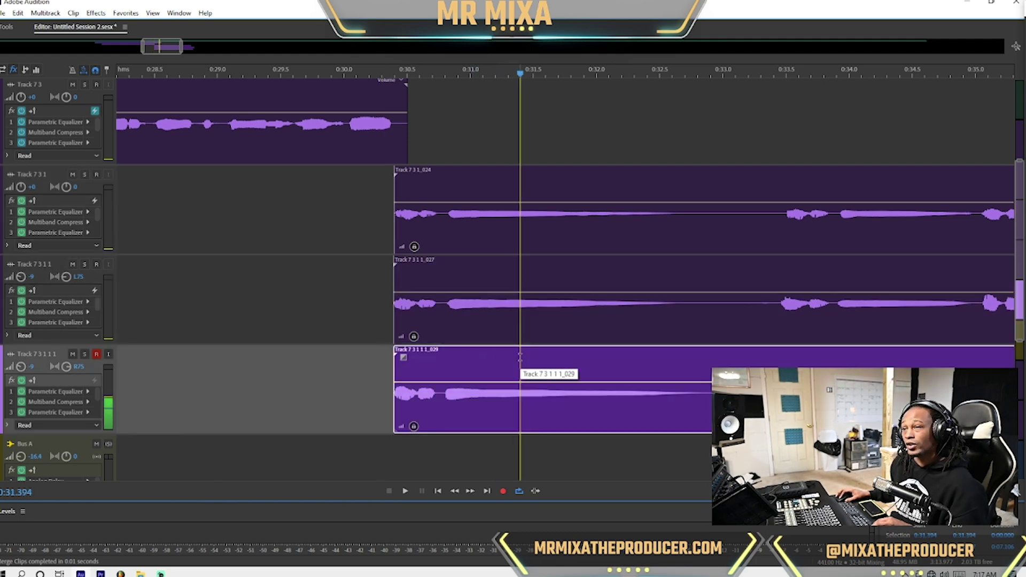
{"action": "left_click", "coordinate": [506, 227]}
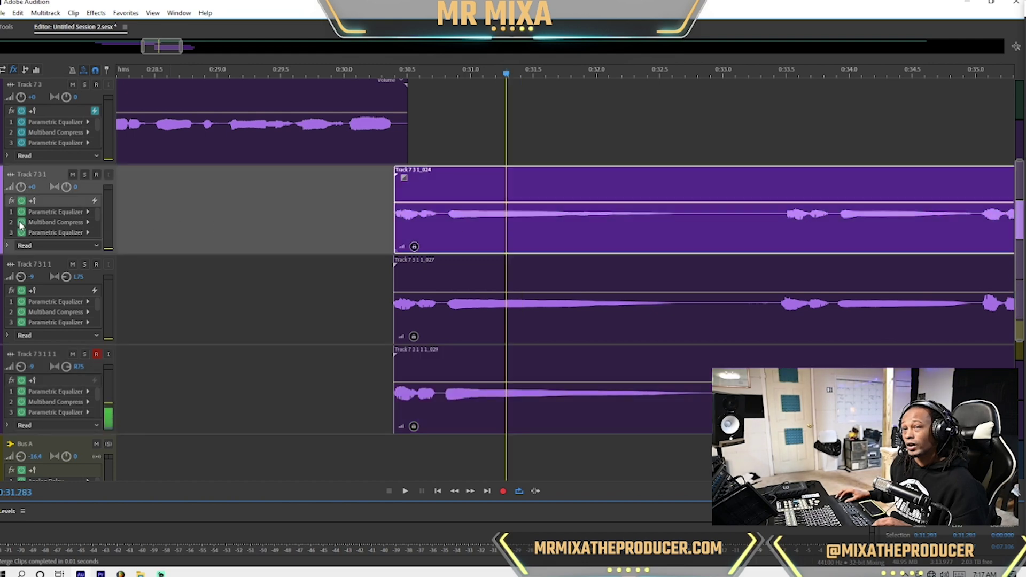
{"action": "left_click", "coordinate": [2, 203]}
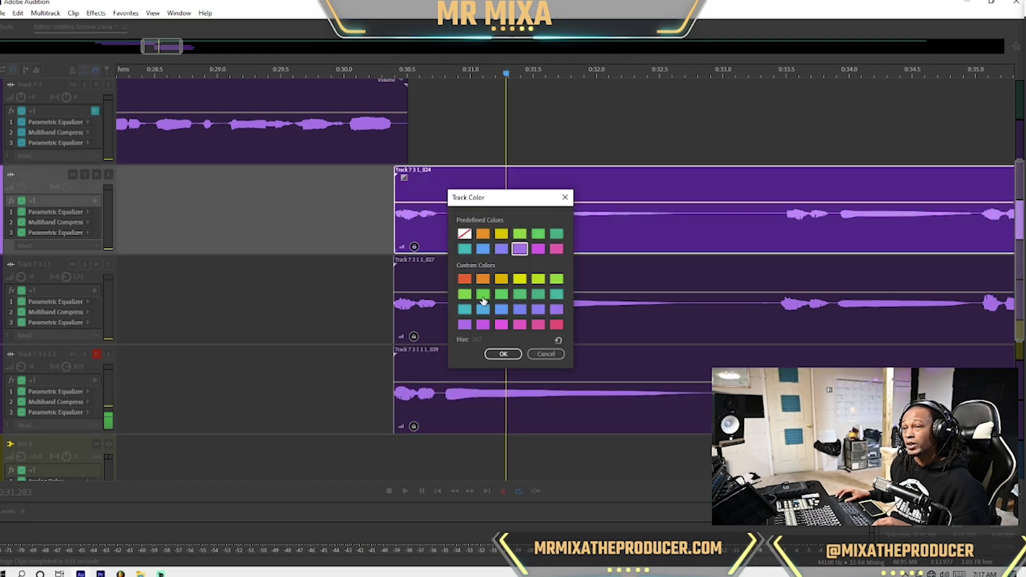
{"action": "left_click", "coordinate": [484, 296]}
{"action": "left_click", "coordinate": [503, 354]}
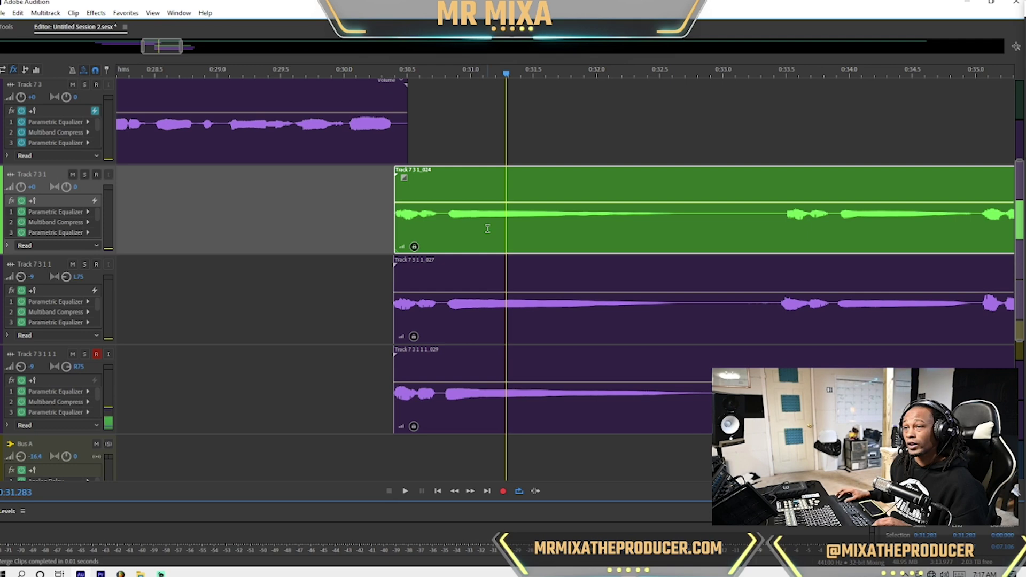
{"action": "left_click", "coordinate": [508, 282]}
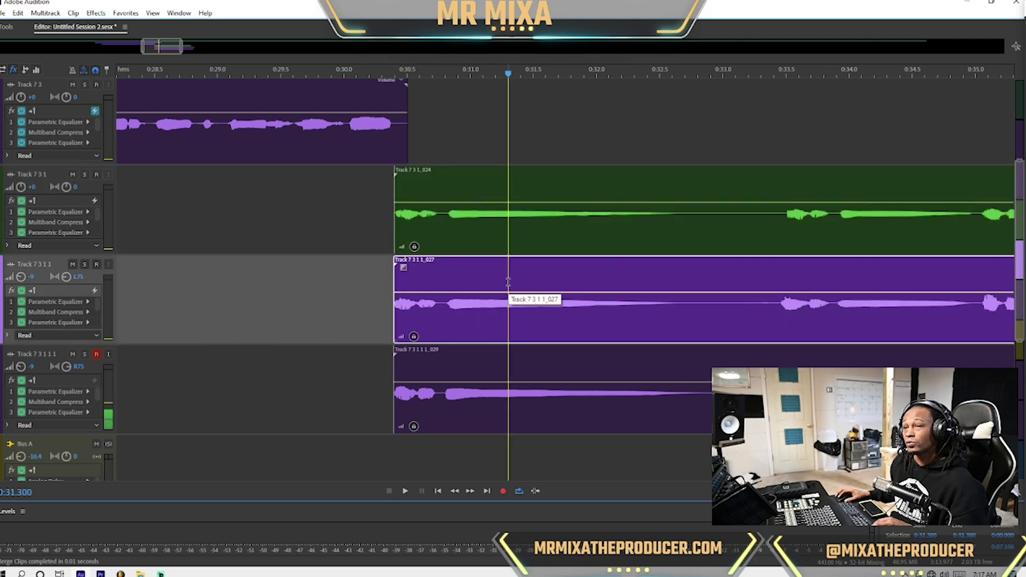
{"action": "left_click", "coordinate": [516, 220]}
{"action": "left_click", "coordinate": [502, 357]}
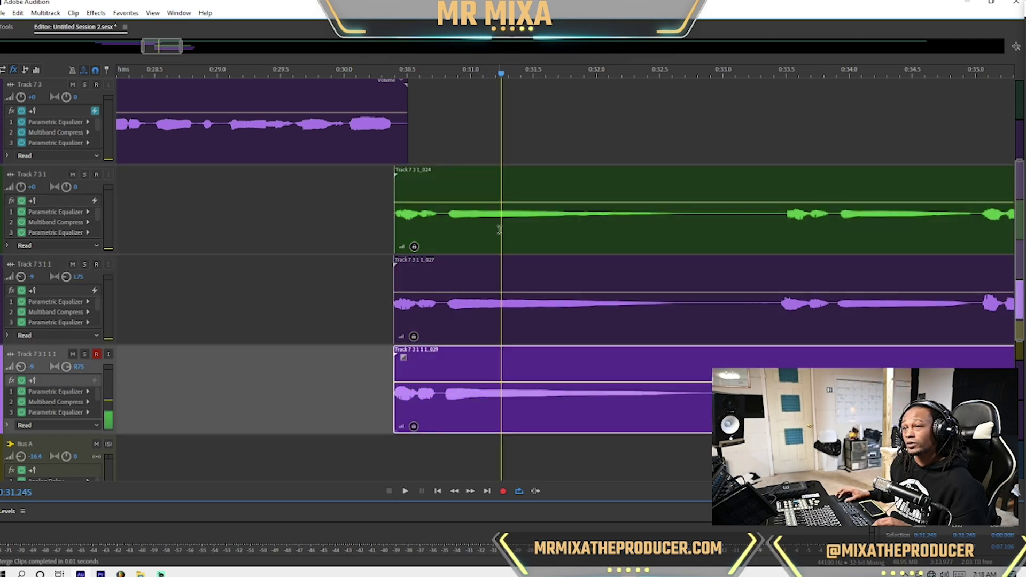
{"action": "left_click", "coordinate": [499, 230]}
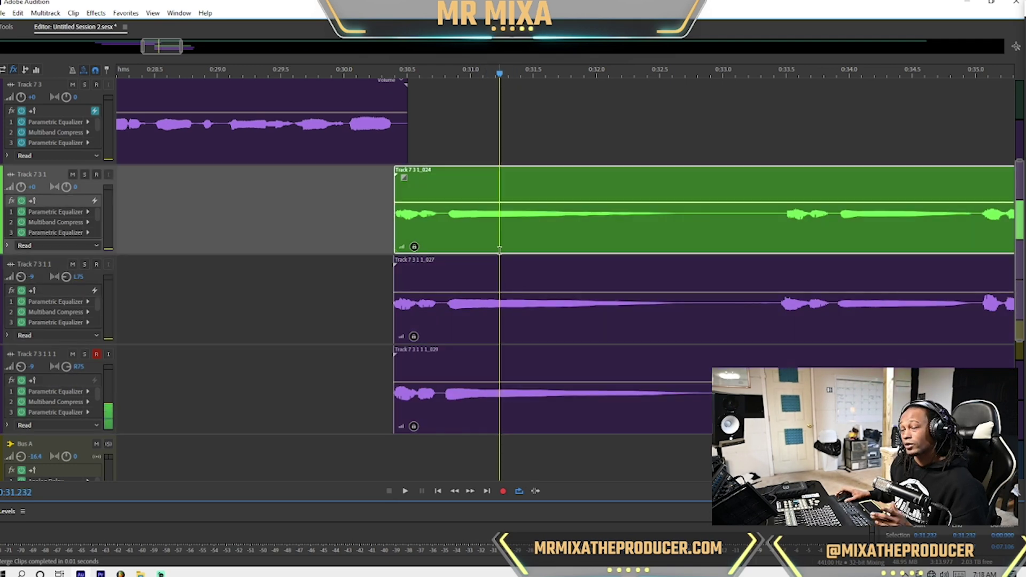
Apply Automatic Speech Alignment to the Track 7 3 1 1_027 clip with Track 7 3 1_024 as reference, adding the aligned clip to a new track.
{"action": "left_click", "coordinate": [507, 283]}
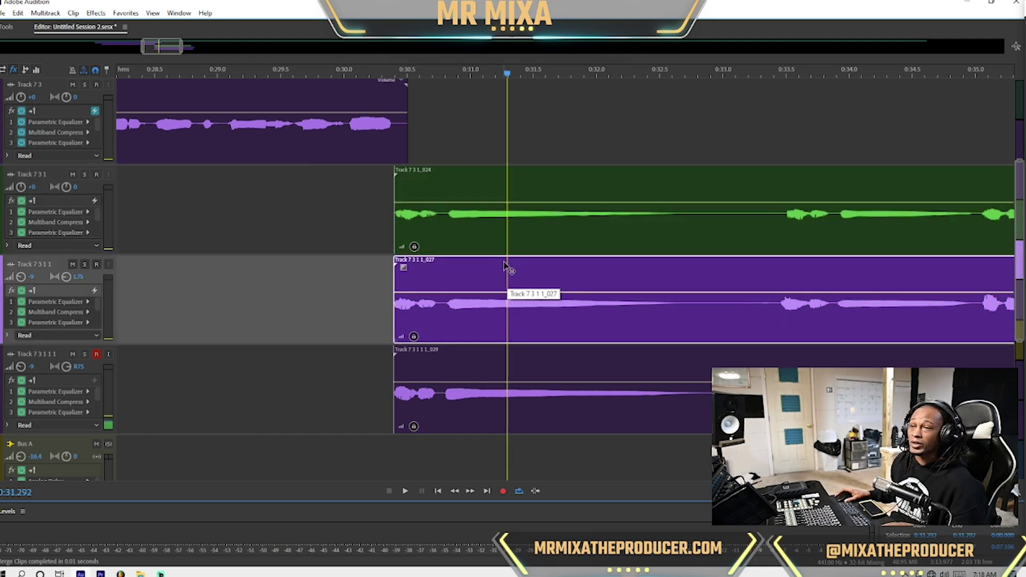
{"action": "left_click", "coordinate": [525, 247], "text": "ctrl"}
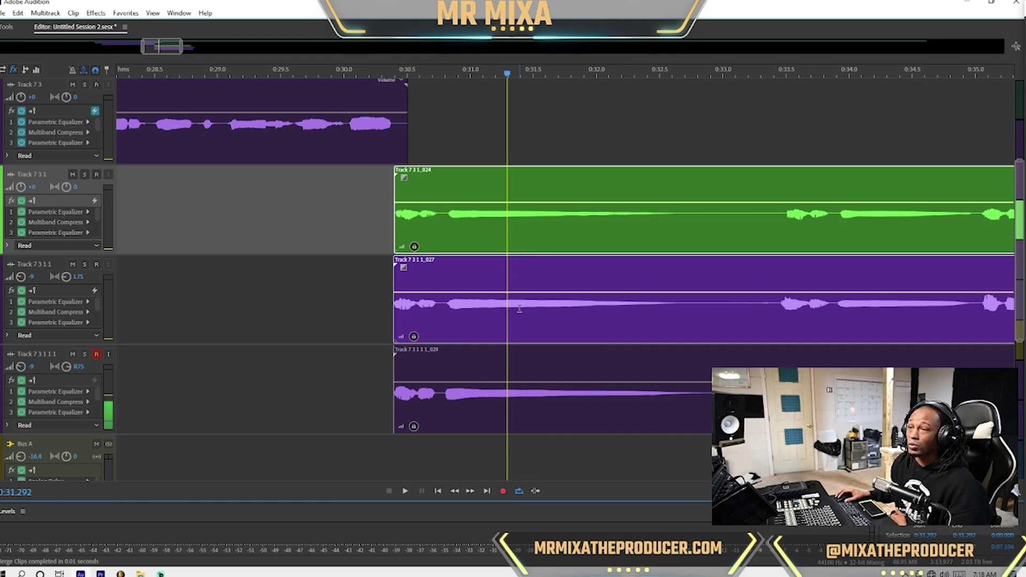
{"action": "right_click", "coordinate": [497, 229]}
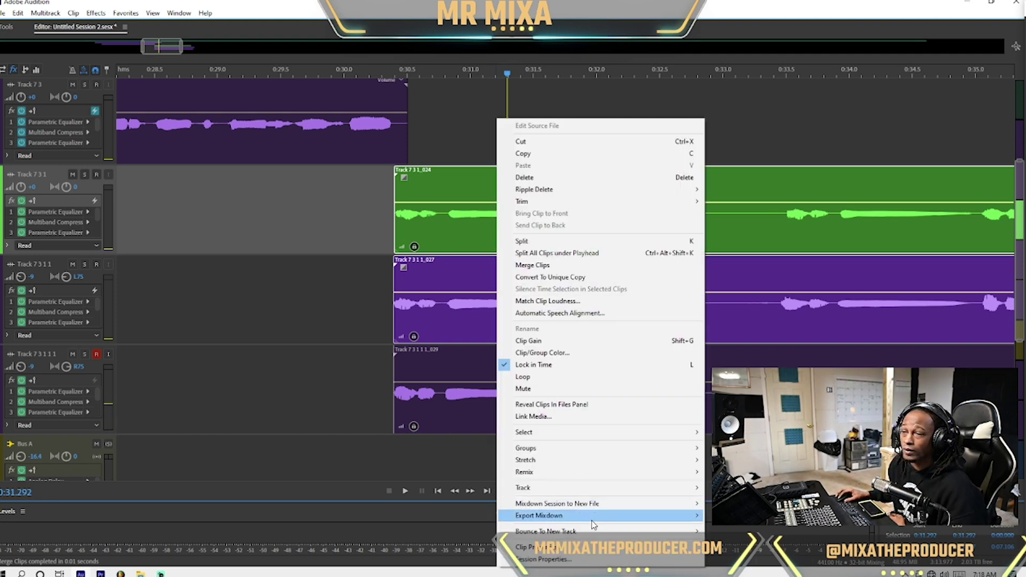
{"action": "left_click", "coordinate": [559, 313]}
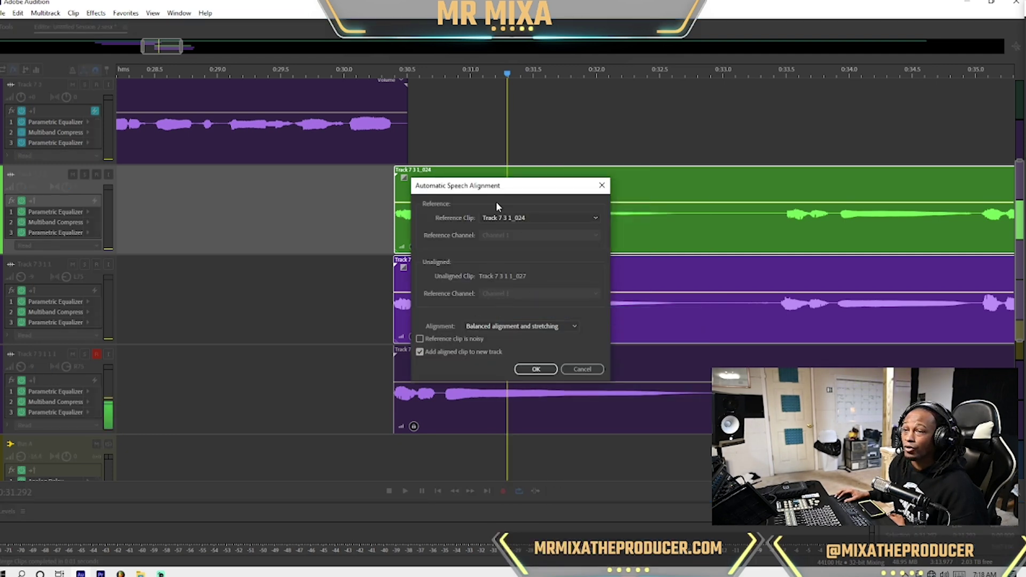
{"action": "left_click", "coordinate": [532, 370]}
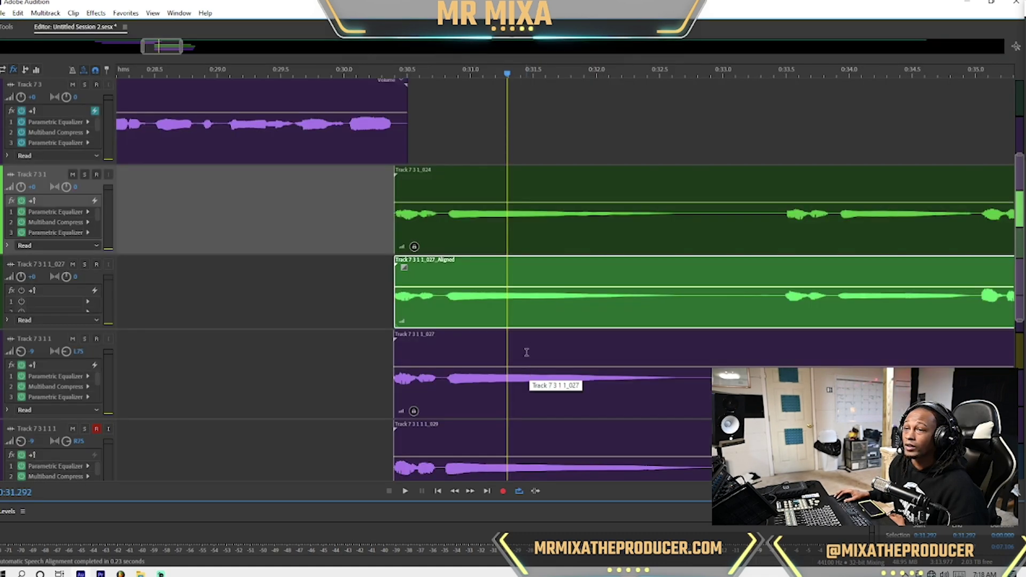
Lock the aligned 027 clip in time.
{"action": "left_click", "coordinate": [550, 319]}
{"action": "right_click", "coordinate": [551, 320]}
{"action": "left_click", "coordinate": [583, 365]}
Mute the original 027 clip on Track 7 3 1 1 and move it down to Track 7 2.
{"action": "scroll", "coordinate": [583, 368], "scroll_direction": "down", "scroll_amount": 5}
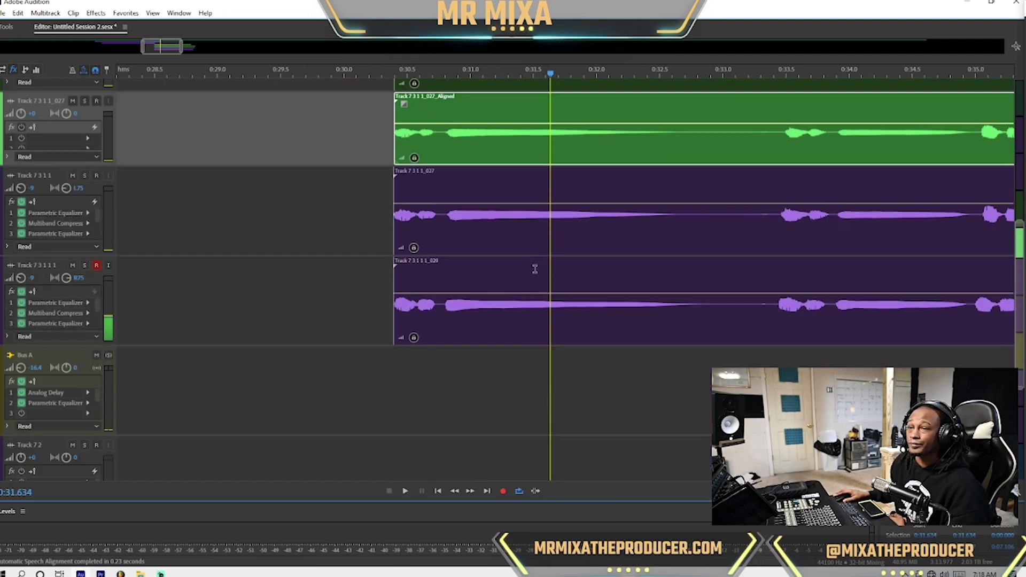
{"action": "left_click", "coordinate": [528, 230]}
{"action": "right_click", "coordinate": [528, 229]}
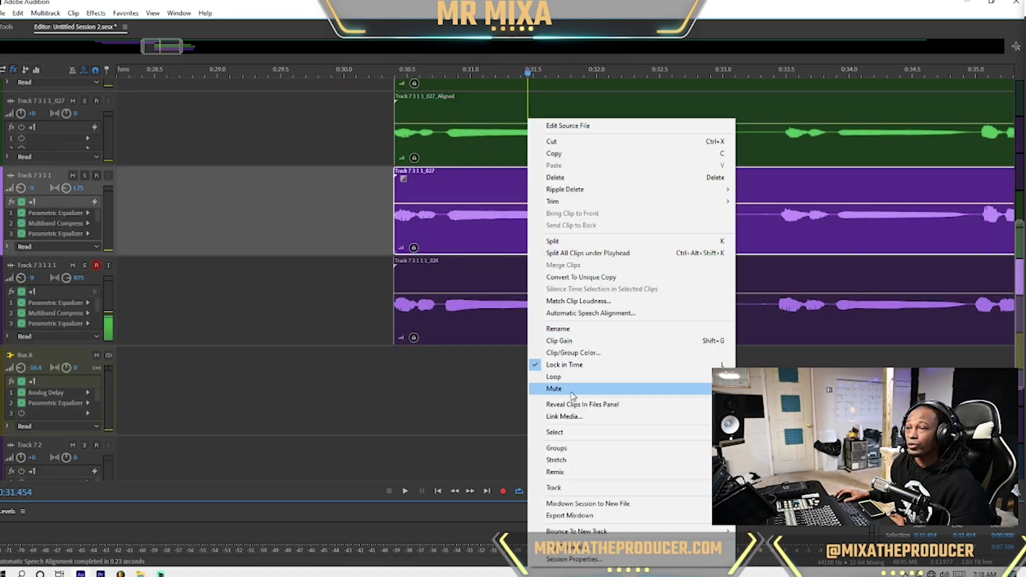
{"action": "left_click", "coordinate": [553, 388]}
{"action": "left_click", "coordinate": [475, 224]}
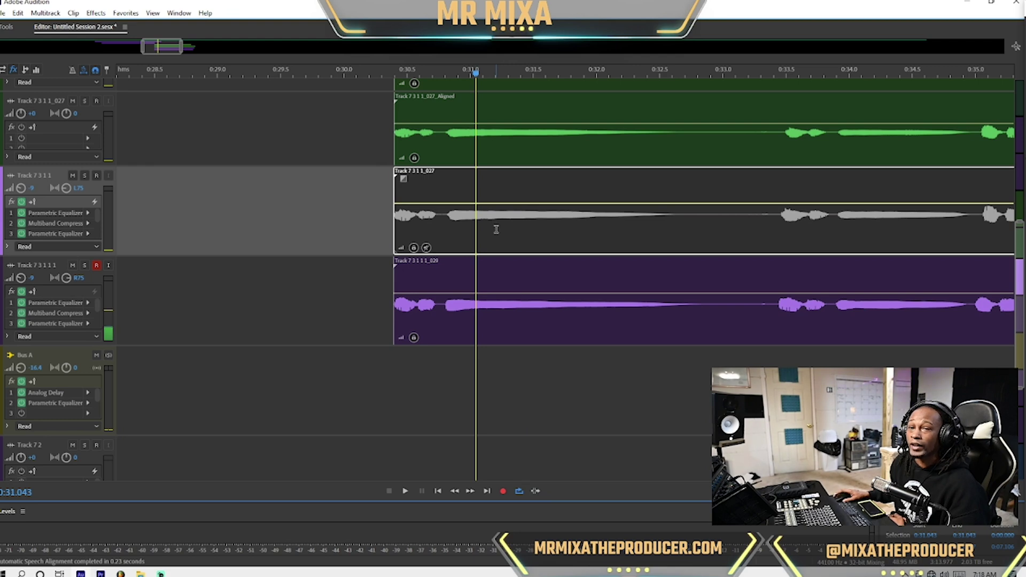
{"action": "left_click_drag", "start_coordinate": [496, 228], "coordinate": [481, 464]}
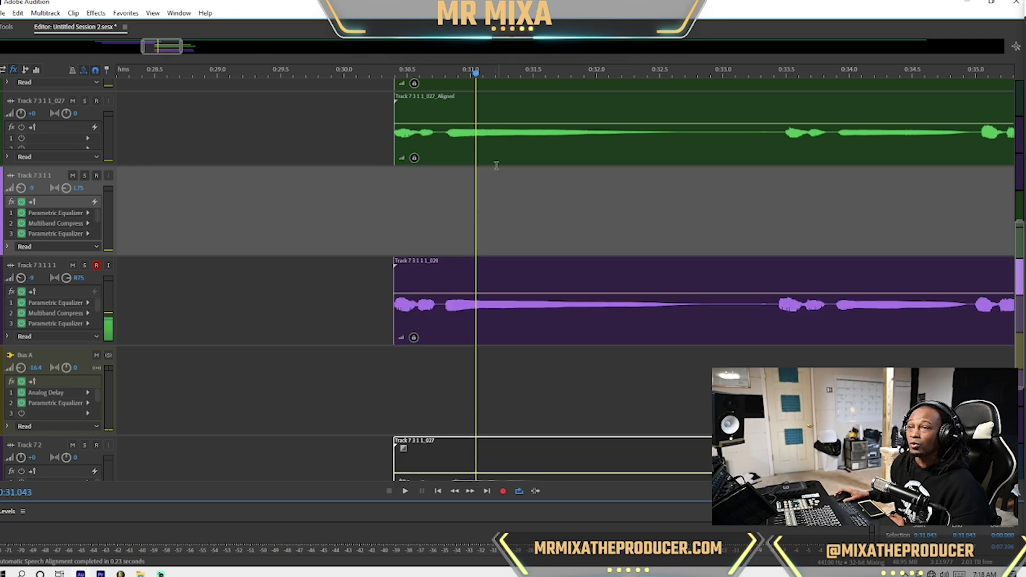
Move the aligned 027 clip onto Track 7 3 1 1 and delete the track it came from.
{"action": "scroll", "coordinate": [492, 158], "scroll_direction": "up", "scroll_amount": 1}
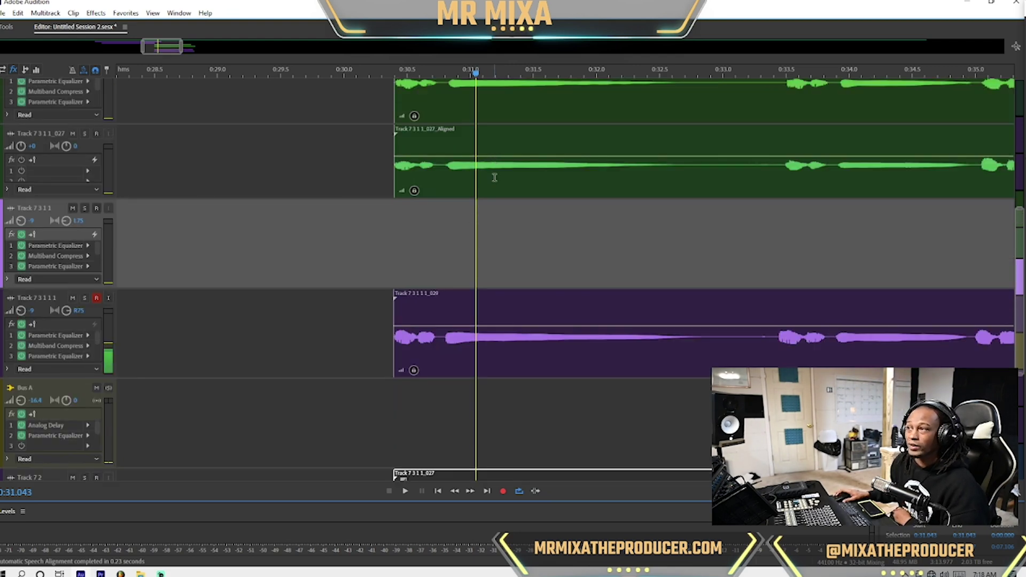
{"action": "left_click", "coordinate": [504, 173]}
{"action": "left_click_drag", "start_coordinate": [505, 174], "coordinate": [505, 248]}
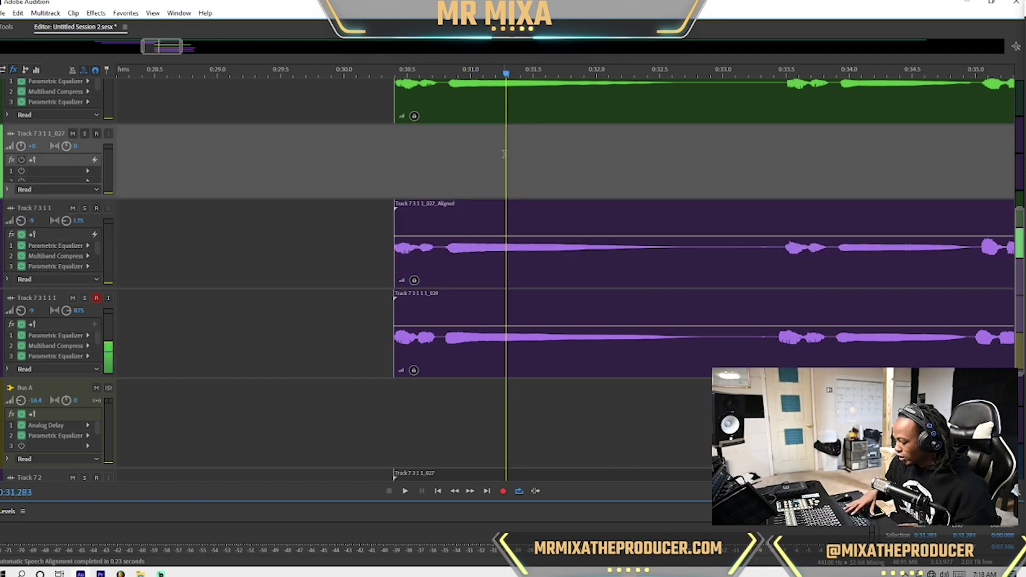
{"action": "key", "text": "Delete"}
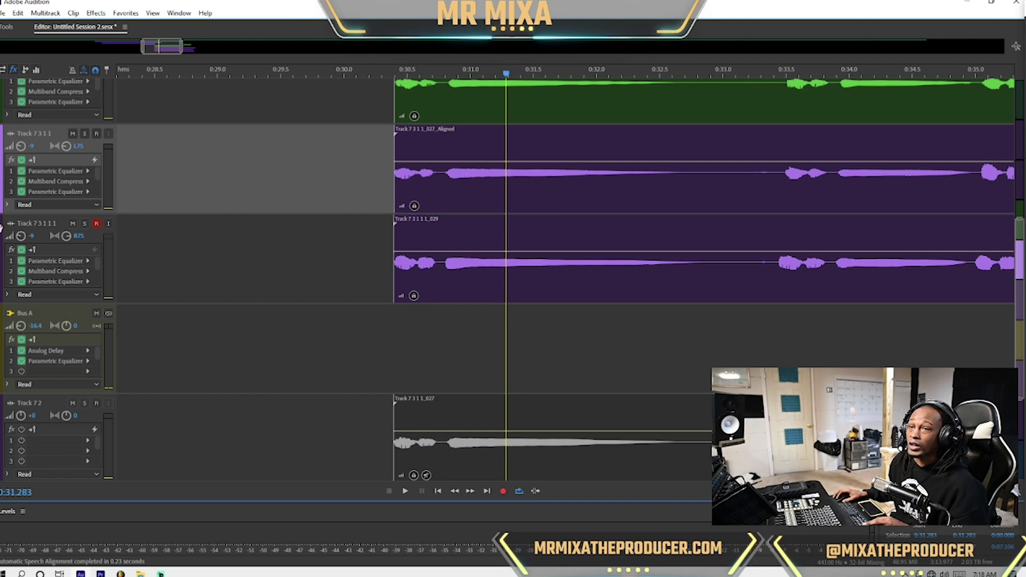
Mute and disarm Track 7 3 1 1 1 and play back the main vocal together with the aligned 027 clip.
{"action": "left_click", "coordinate": [72, 224]}
{"action": "left_click", "coordinate": [97, 223]}
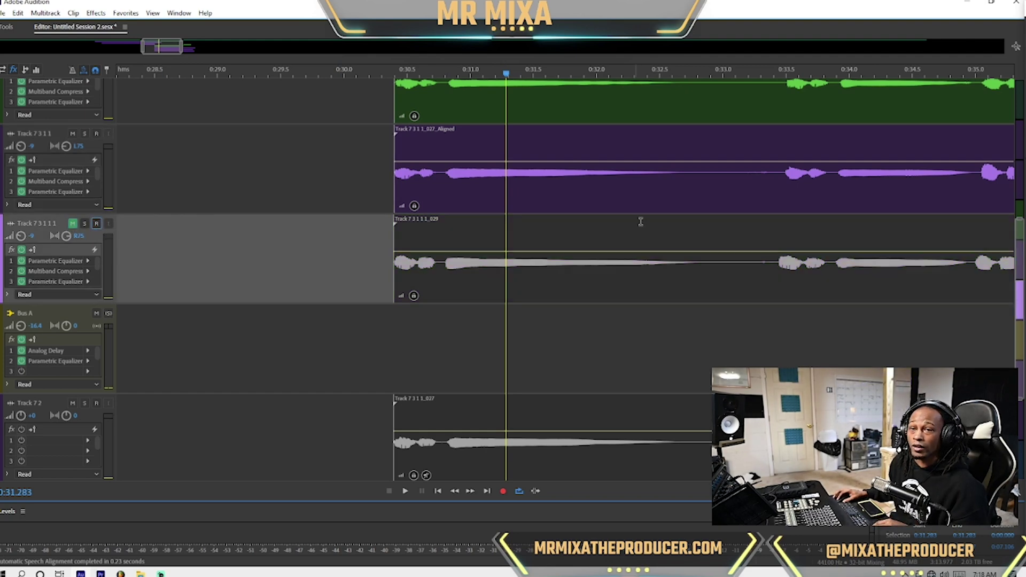
{"action": "scroll", "coordinate": [641, 225], "scroll_direction": "up", "scroll_amount": 3}
{"action": "left_click", "coordinate": [380, 223]}
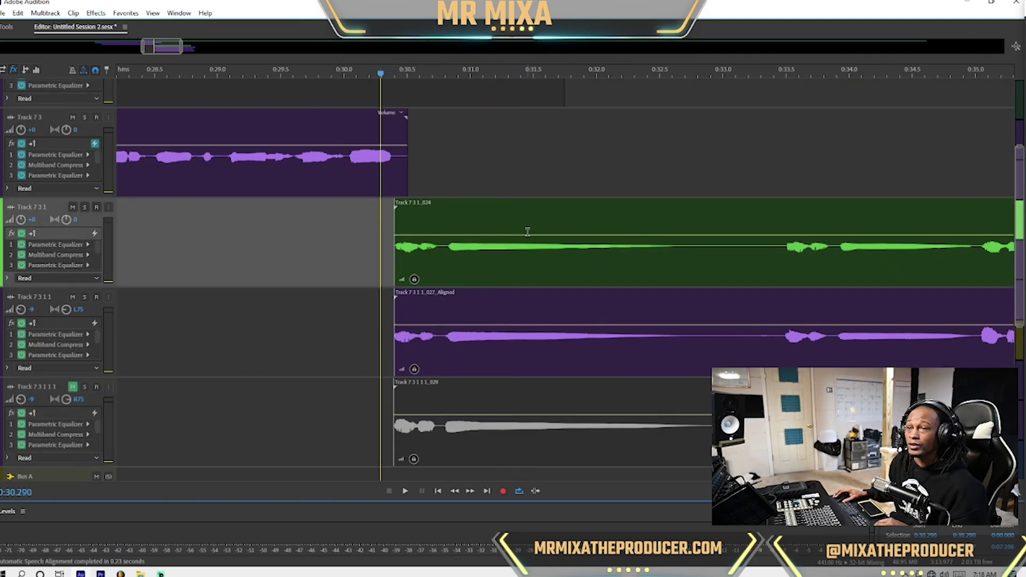
{"action": "key", "text": "space"}
{"action": "key", "text": "space"}
{"action": "key", "text": "space"}
{"action": "scroll", "coordinate": [526, 239], "scroll_direction": "down", "scroll_amount": 4}
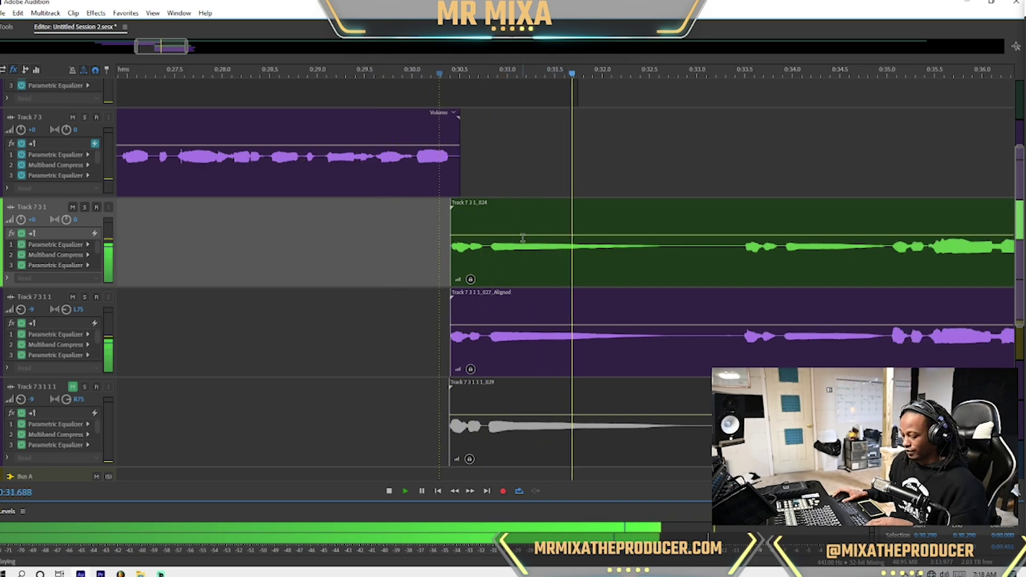
{"action": "scroll", "coordinate": [658, 316], "scroll_direction": "up", "scroll_amount": 3}
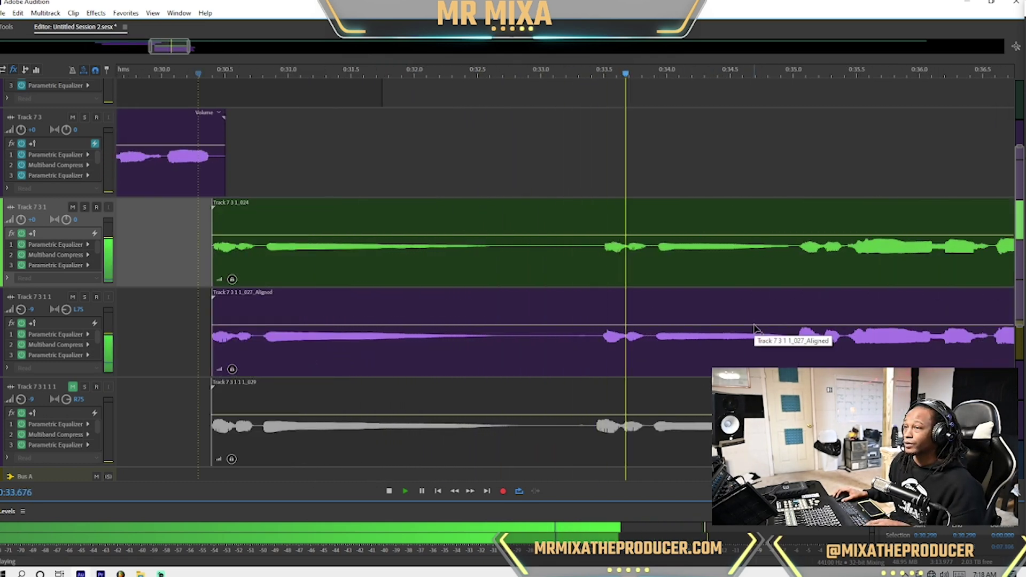
{"action": "scroll", "coordinate": [758, 329], "scroll_direction": "down", "scroll_amount": 1}
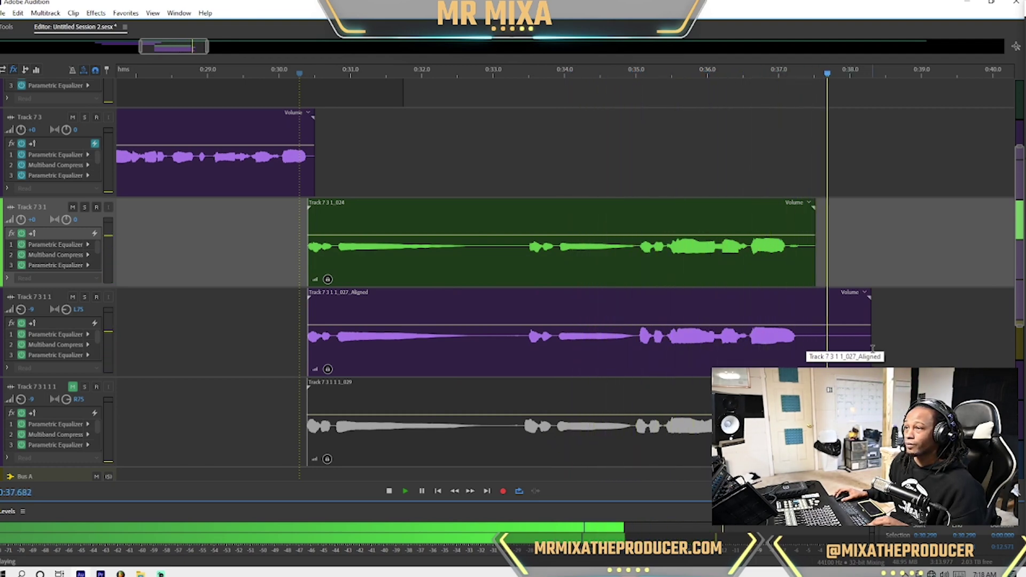
{"action": "key", "text": "space"}
Trim the ends of the clips on Tracks 7 3 1 1, 7 3 1 1 1 and 7 3 1 to the same point at about 0:37.35.
{"action": "left_click_drag", "start_coordinate": [869, 348], "coordinate": [805, 369]}
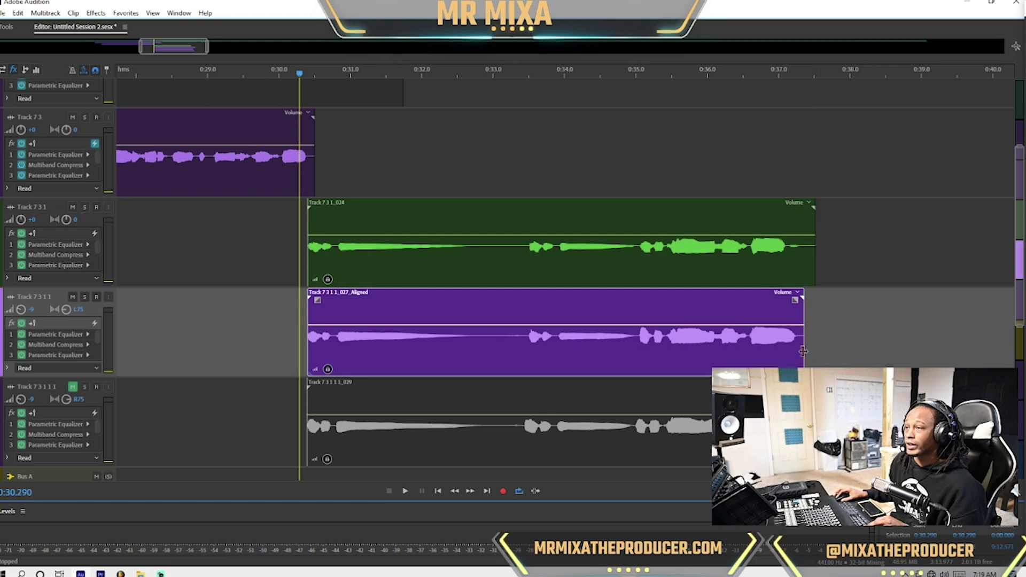
{"action": "scroll", "coordinate": [793, 307], "scroll_direction": "down", "scroll_amount": 1}
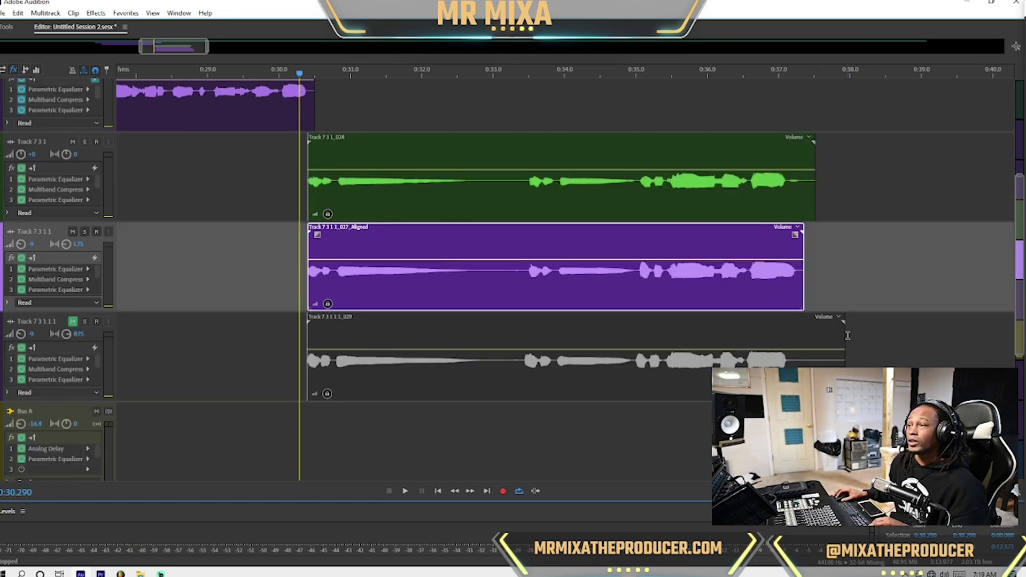
{"action": "left_click_drag", "start_coordinate": [844, 335], "coordinate": [803, 337]}
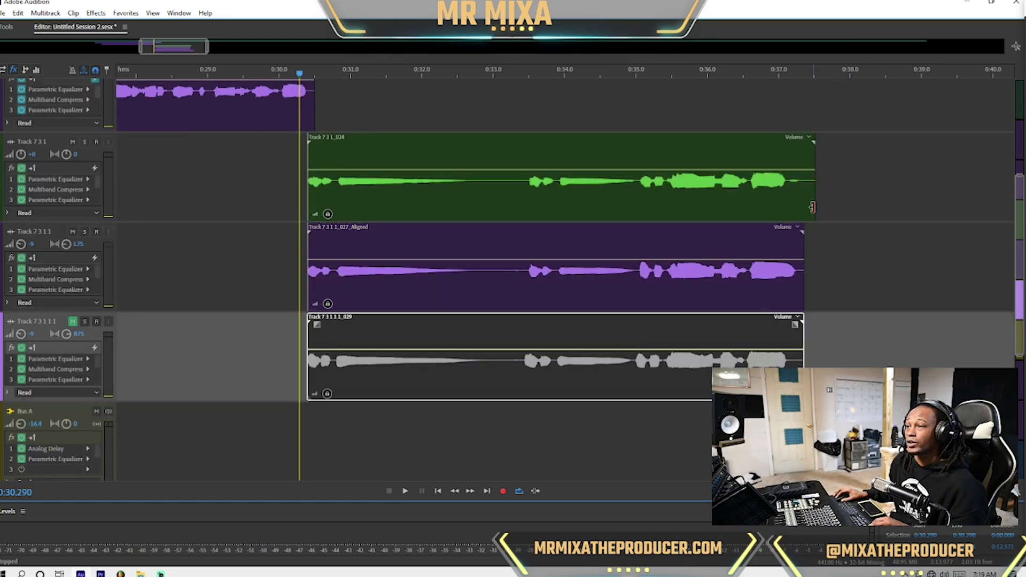
{"action": "left_click_drag", "start_coordinate": [816, 203], "coordinate": [803, 205]}
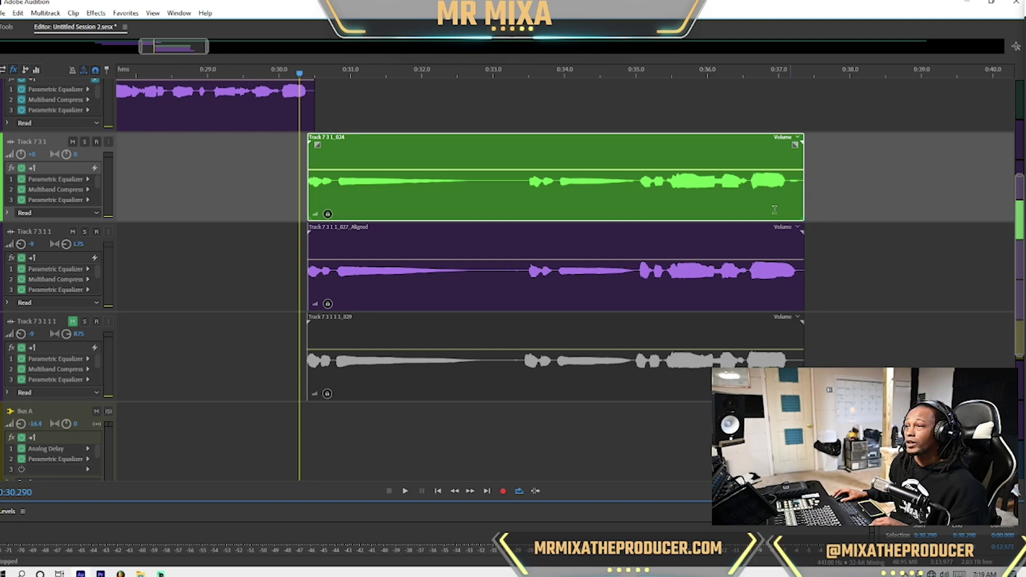
{"action": "left_click", "coordinate": [831, 200]}
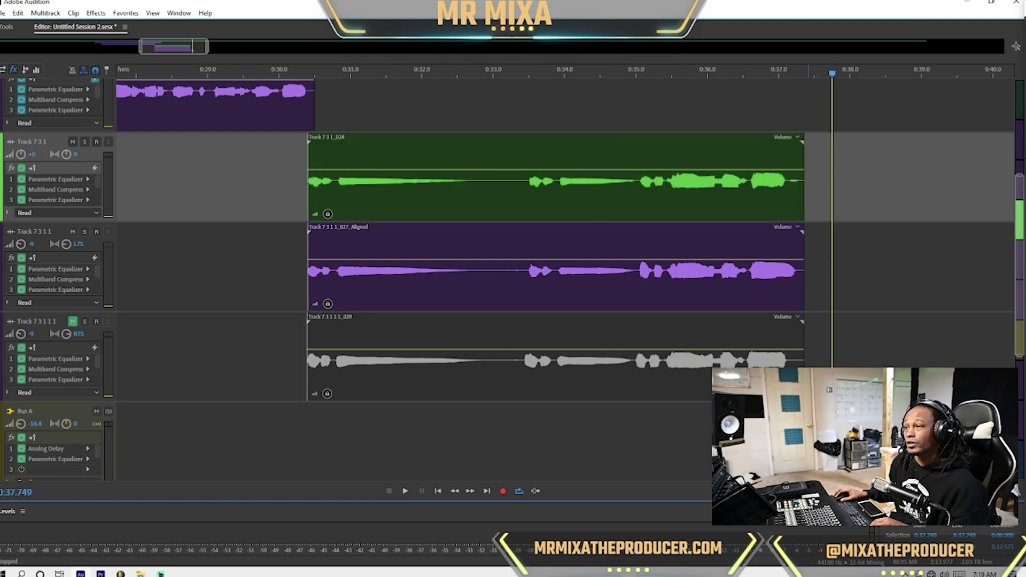
Apply Automatic Speech Alignment to the Track 7 3 1 1 1_029 clip with Track 7 3 1_024 as reference, adding the aligned clip to a new track.
{"action": "left_click", "coordinate": [525, 191]}
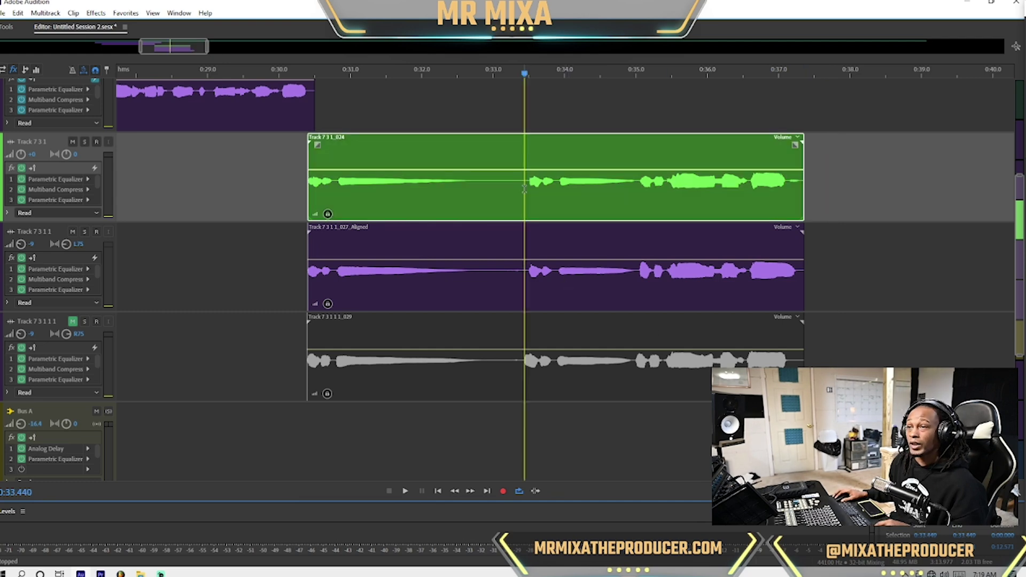
{"action": "left_click", "coordinate": [538, 331], "text": "ctrl"}
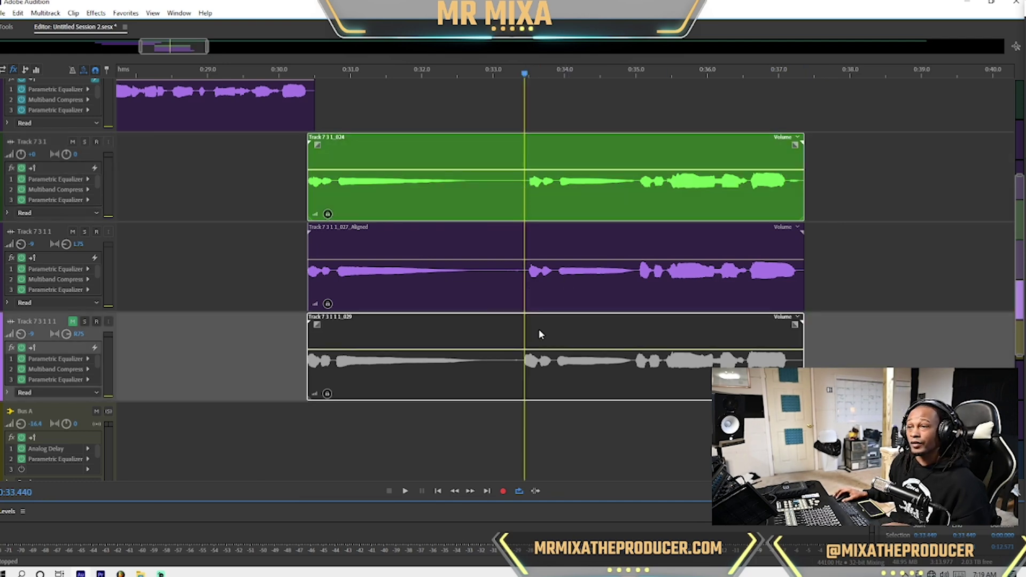
{"action": "right_click", "coordinate": [538, 200]}
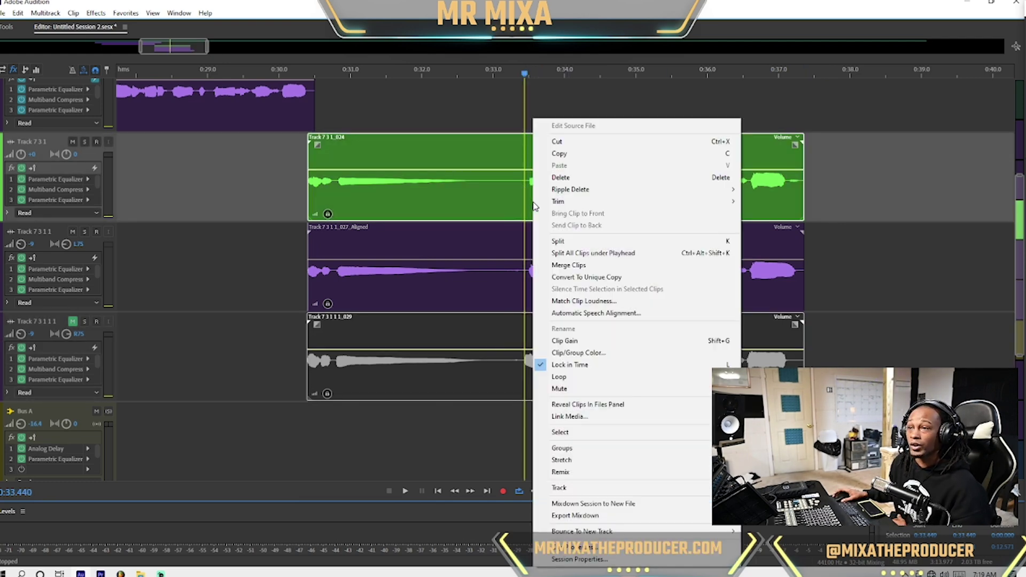
{"action": "left_click", "coordinate": [621, 318]}
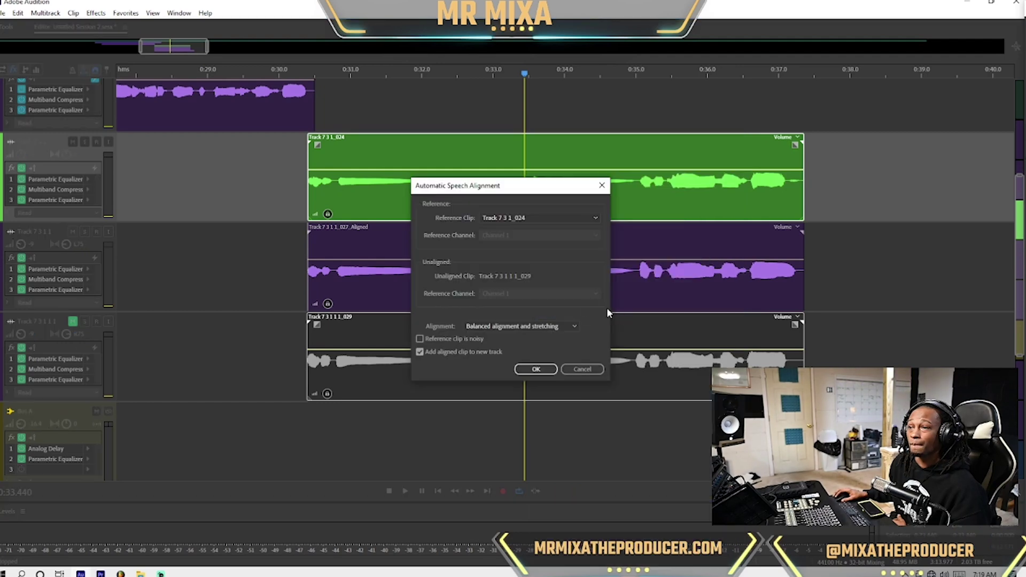
{"action": "left_click", "coordinate": [535, 369]}
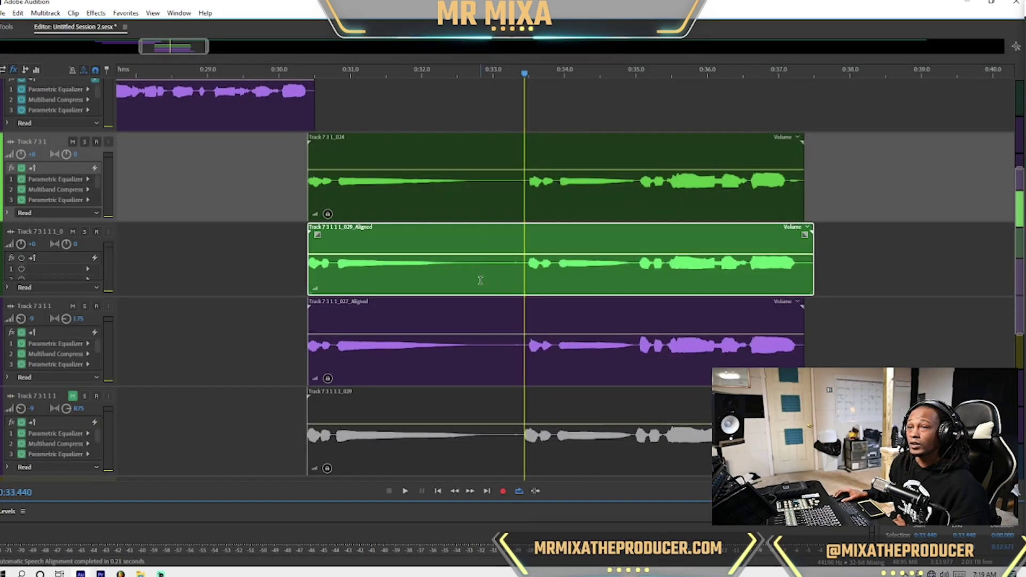
Lock the aligned 029 clip in time.
{"action": "right_click", "coordinate": [481, 280]}
{"action": "left_click", "coordinate": [533, 369]}
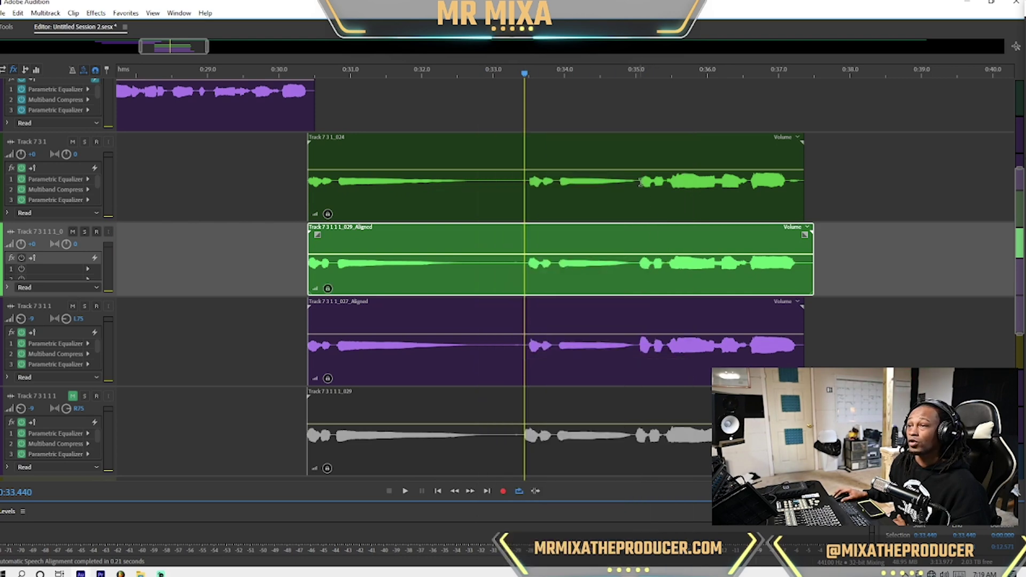
{"action": "left_click", "coordinate": [641, 182]}
{"action": "left_click", "coordinate": [670, 265]}
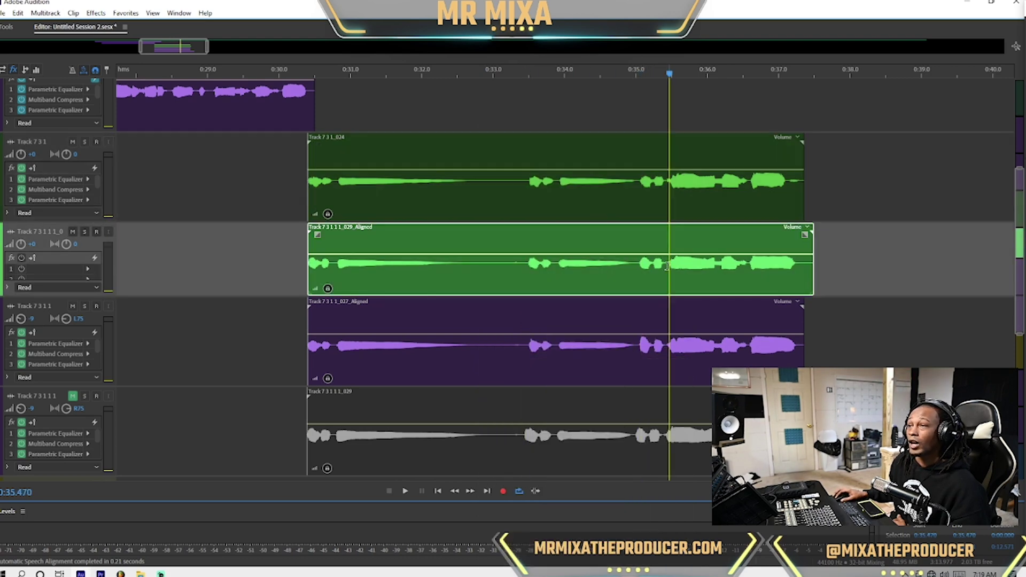
Move the original 029 clip off Track 7 3 1 1 1 to the track below Bus A.
{"action": "scroll", "coordinate": [464, 266], "scroll_direction": "down", "scroll_amount": 4}
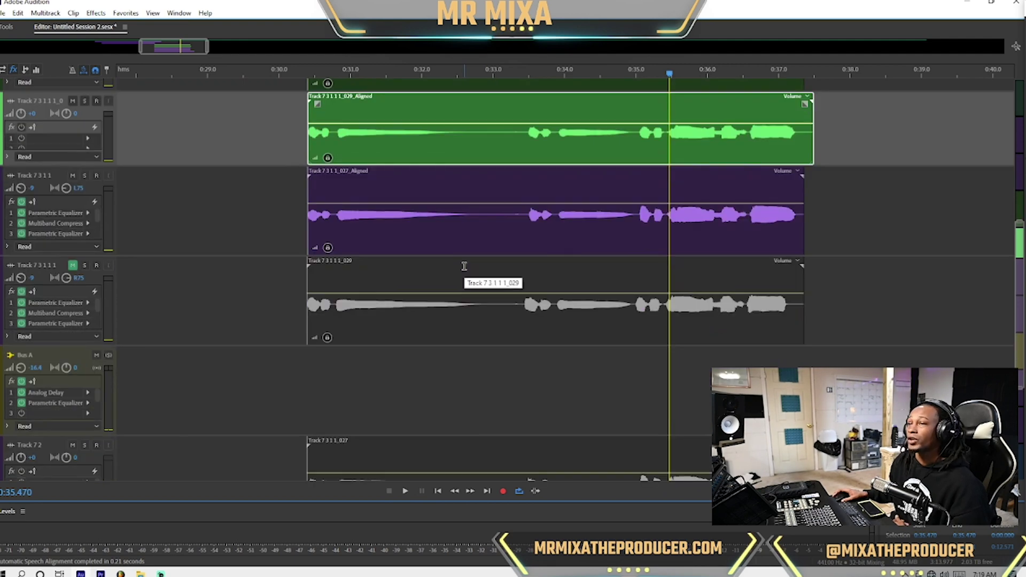
{"action": "scroll", "coordinate": [465, 266], "scroll_direction": "up", "scroll_amount": 2}
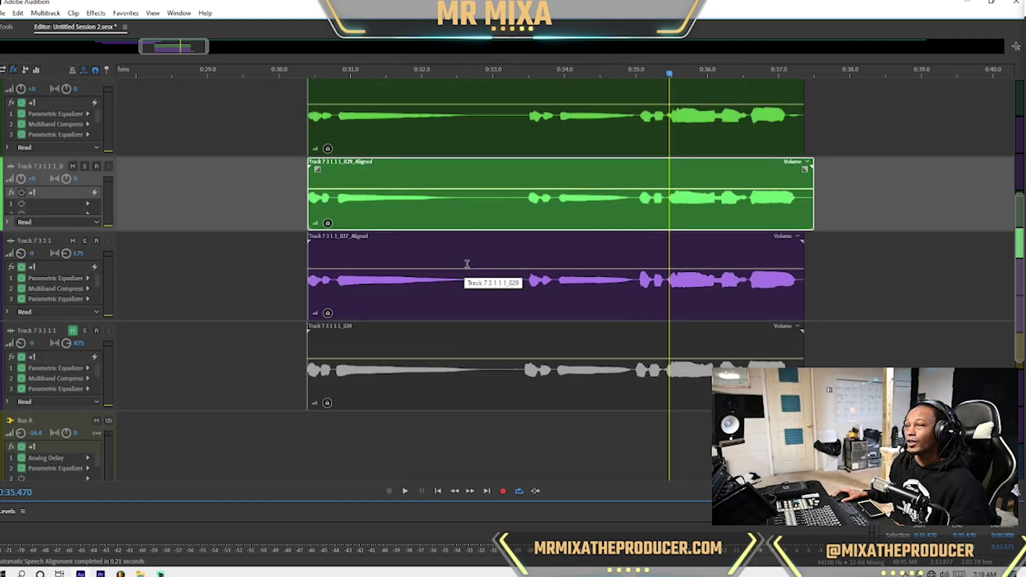
{"action": "right_click", "coordinate": [496, 214]}
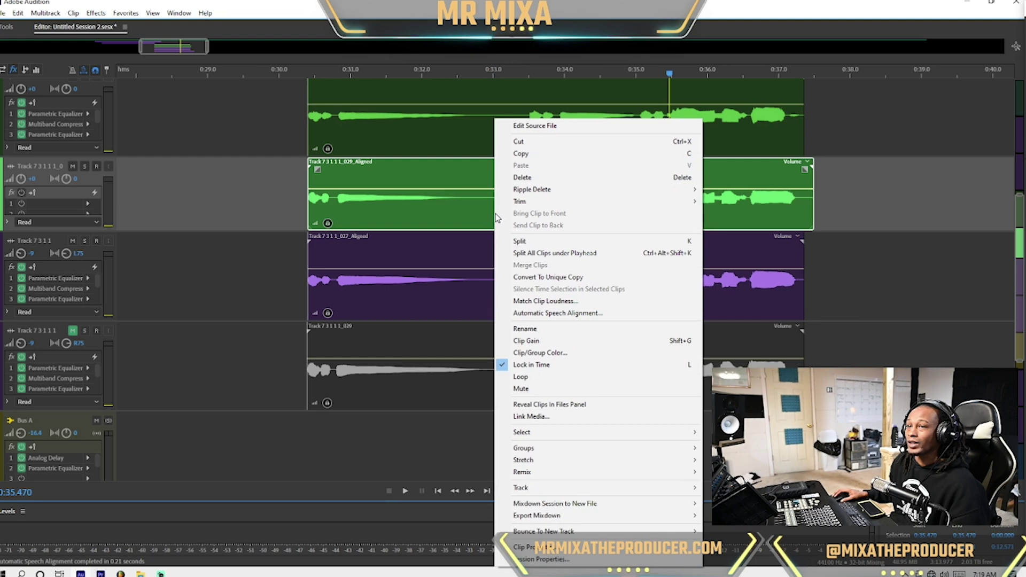
{"action": "left_click", "coordinate": [462, 367]}
{"action": "scroll", "coordinate": [462, 367], "scroll_direction": "down", "scroll_amount": 3}
{"action": "left_click_drag", "start_coordinate": [430, 289], "coordinate": [457, 444]}
Move the aligned 029 clip onto Track 7 3 1 1 1 and delete the track it came from.
{"action": "scroll", "coordinate": [430, 325], "scroll_direction": "up", "scroll_amount": 2}
{"action": "scroll", "coordinate": [409, 172], "scroll_direction": "up", "scroll_amount": 2}
{"action": "left_click_drag", "start_coordinate": [418, 267], "coordinate": [417, 409]}
{"action": "left_click", "coordinate": [417, 247]}
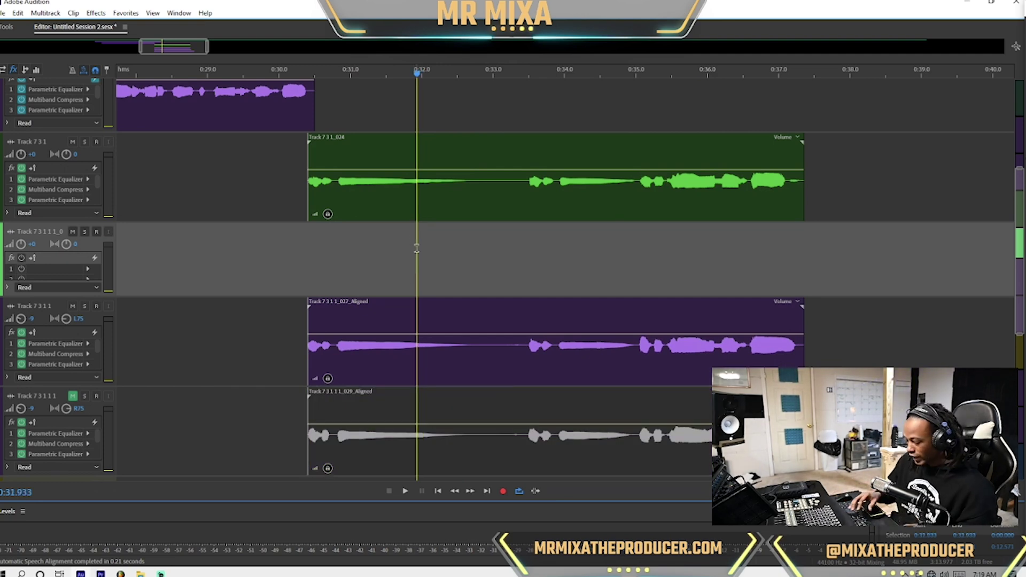
{"action": "key", "text": "Delete"}
Unmute Track 7 3 1 1 1 and play all three vocal tracks from just before the clips start.
{"action": "left_click", "coordinate": [296, 250]}
{"action": "key", "text": "space"}
{"action": "key", "text": "space"}
{"action": "left_click", "coordinate": [70, 320]}
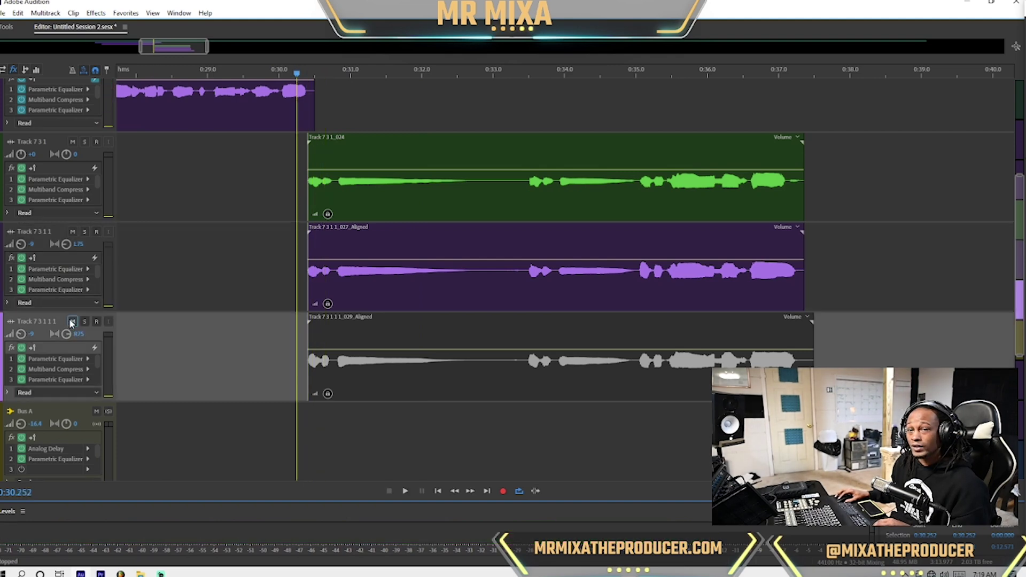
{"action": "key", "text": "space"}
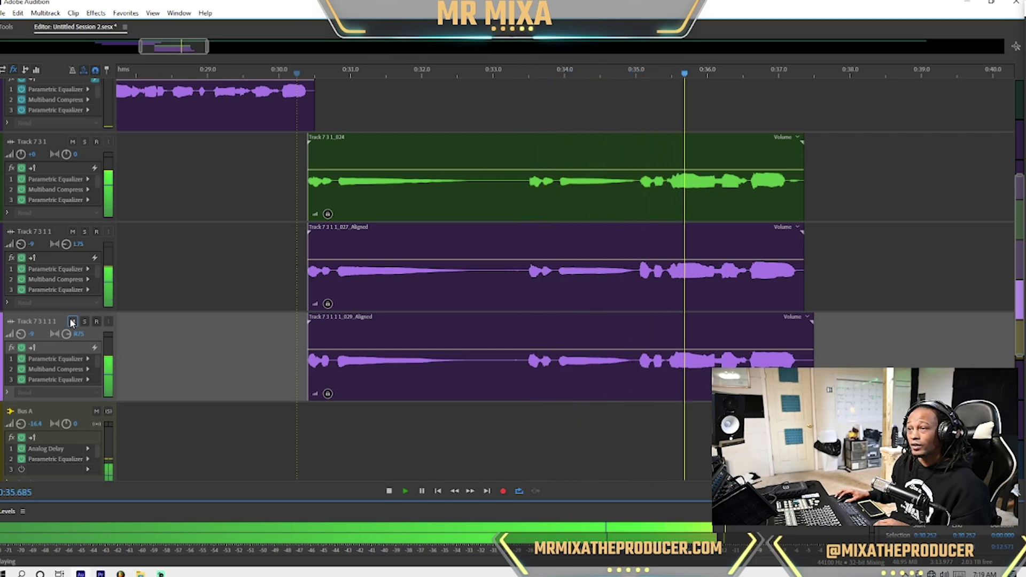
Stop playback and split the 024, 027 and 029 vocal clips together at 0:33.440, just before the second phrase.
{"action": "left_click", "coordinate": [72, 321]}
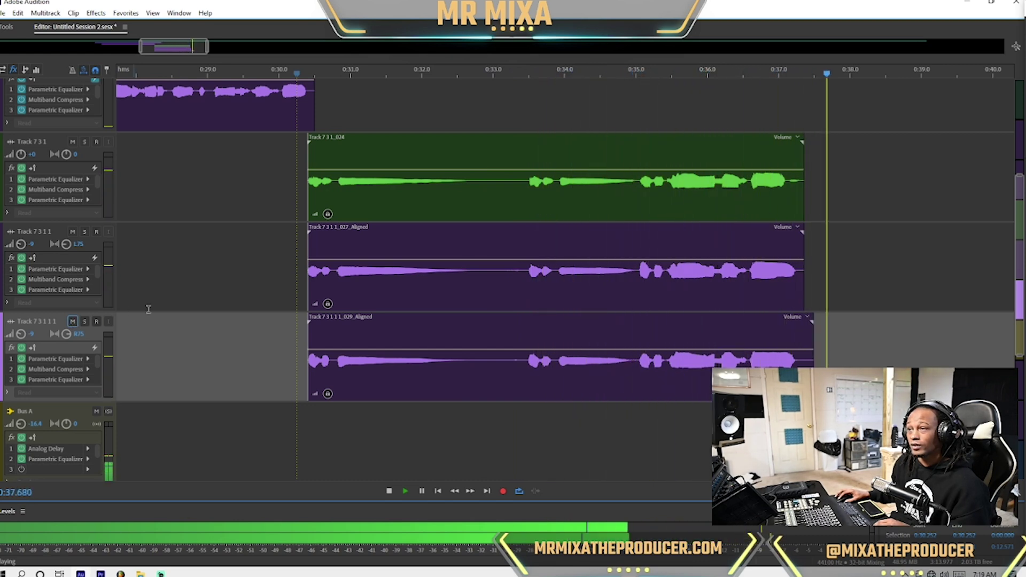
{"action": "key", "text": "space"}
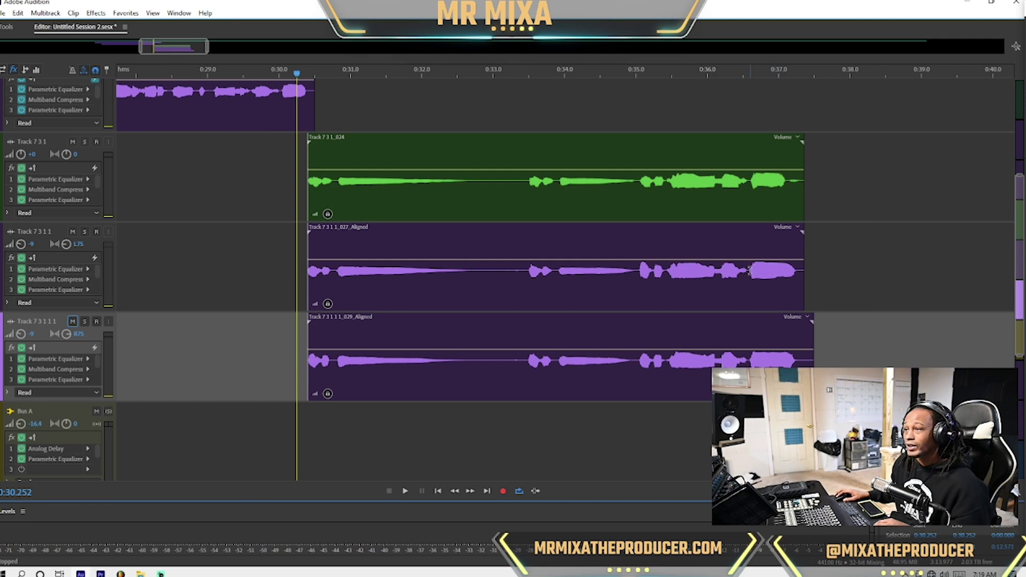
{"action": "left_click", "coordinate": [750, 270]}
{"action": "left_click", "coordinate": [524, 273]}
{"action": "left_click", "coordinate": [525, 338], "text": "ctrl"}
{"action": "left_click", "coordinate": [527, 182], "text": "ctrl"}
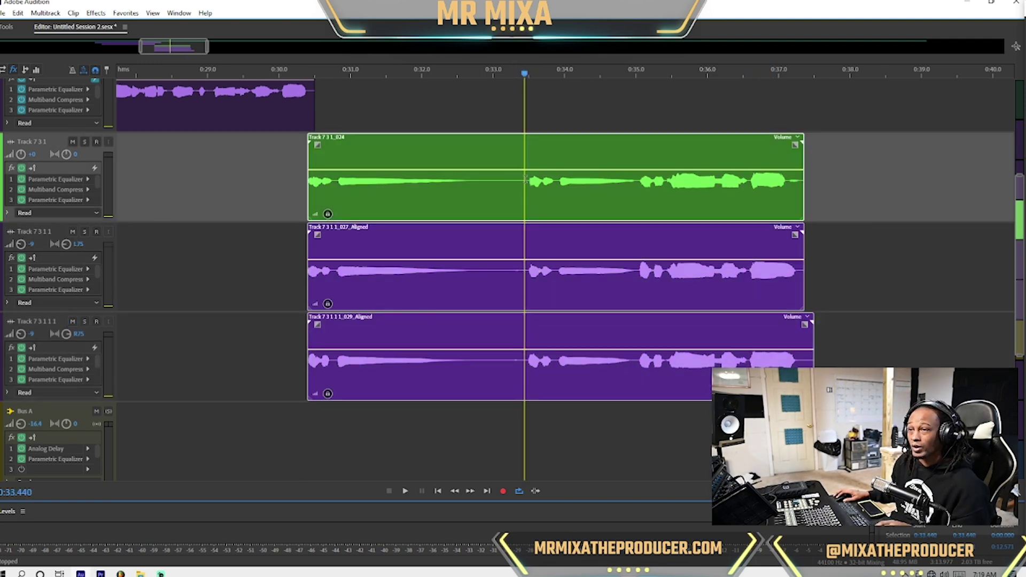
{"action": "key", "text": "ctrl+k"}
Add a fade-out of about 0.8 s to the first segment of all three vocal clips.
{"action": "left_click", "coordinate": [501, 203]}
{"action": "left_click", "coordinate": [503, 235], "text": "ctrl"}
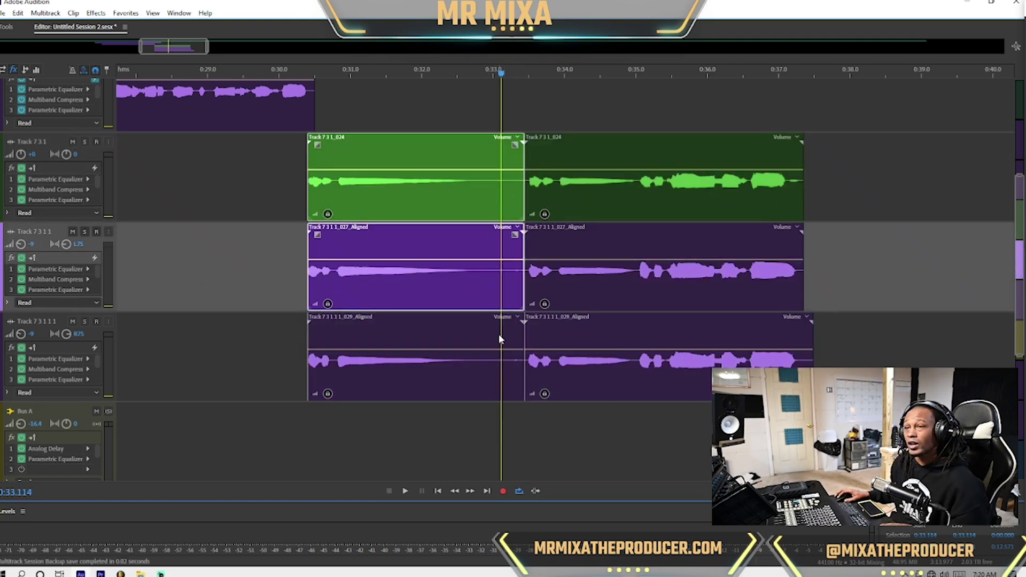
{"action": "left_click", "coordinate": [498, 332], "text": "ctrl"}
{"action": "left_click_drag", "start_coordinate": [515, 236], "coordinate": [458, 274]}
Play across the faded split and examine how the three waveforms line up around it.
{"action": "left_click", "coordinate": [394, 192]}
{"action": "key", "text": "space"}
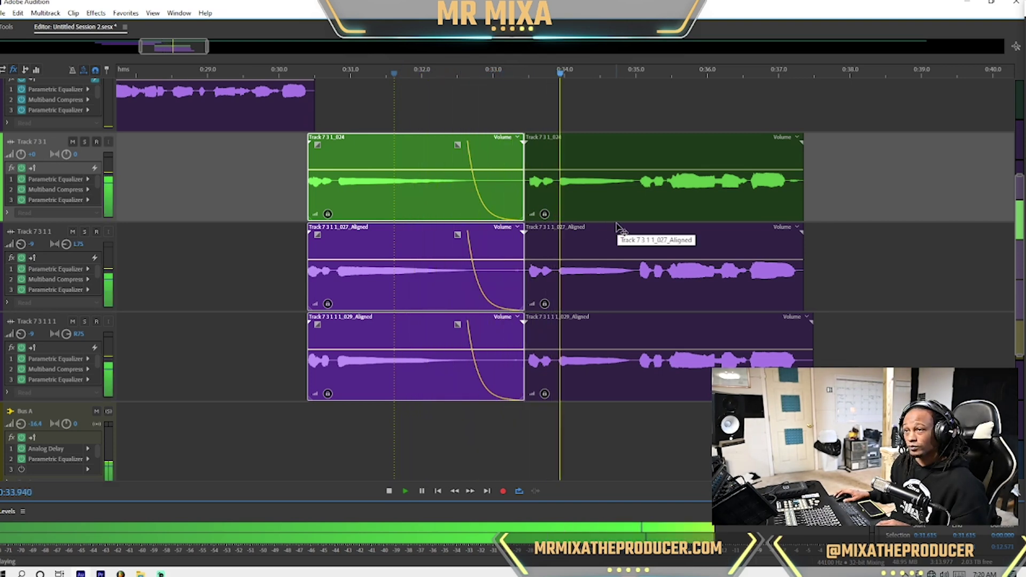
{"action": "left_click", "coordinate": [512, 244]}
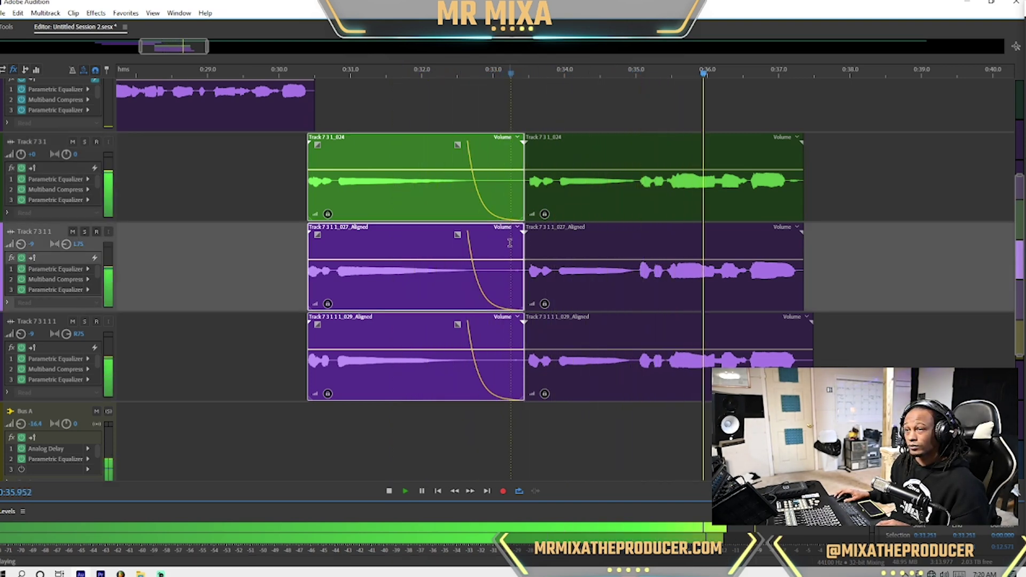
{"action": "key", "text": "space"}
{"action": "left_click", "coordinate": [516, 247]}
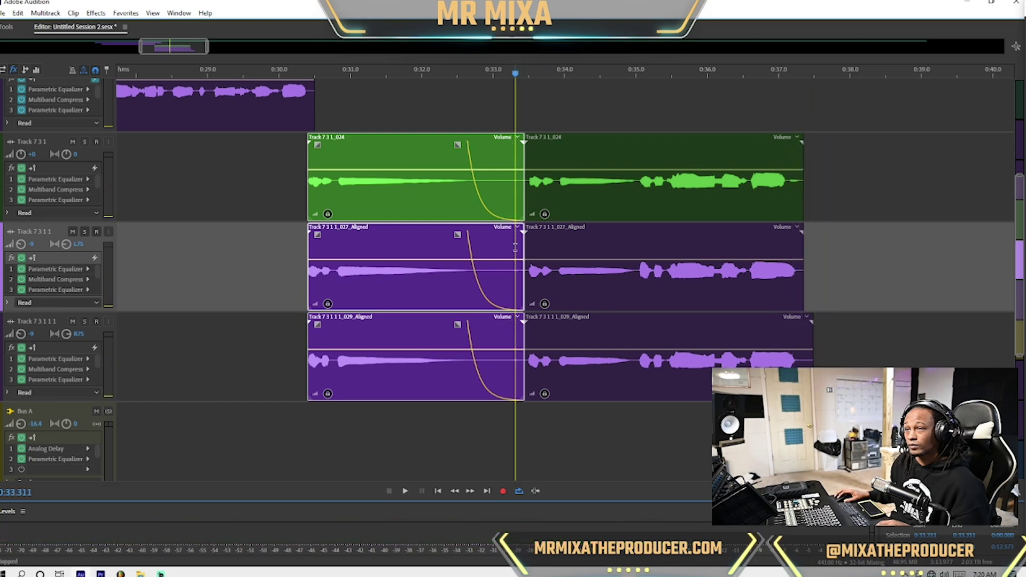
{"action": "scroll", "coordinate": [515, 244], "scroll_direction": "up", "scroll_amount": 5}
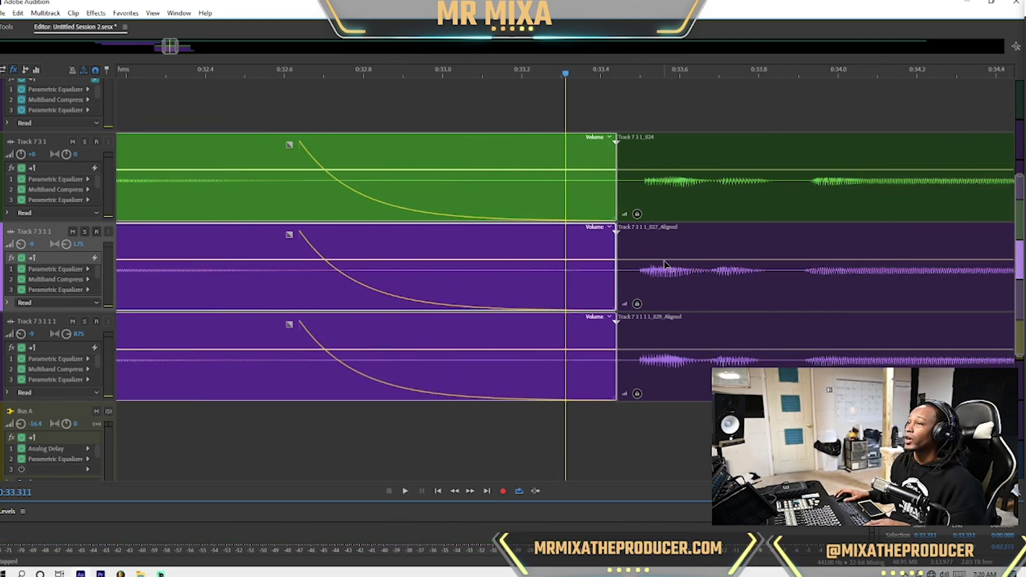
{"action": "scroll", "coordinate": [665, 264], "scroll_direction": "down", "scroll_amount": 3}
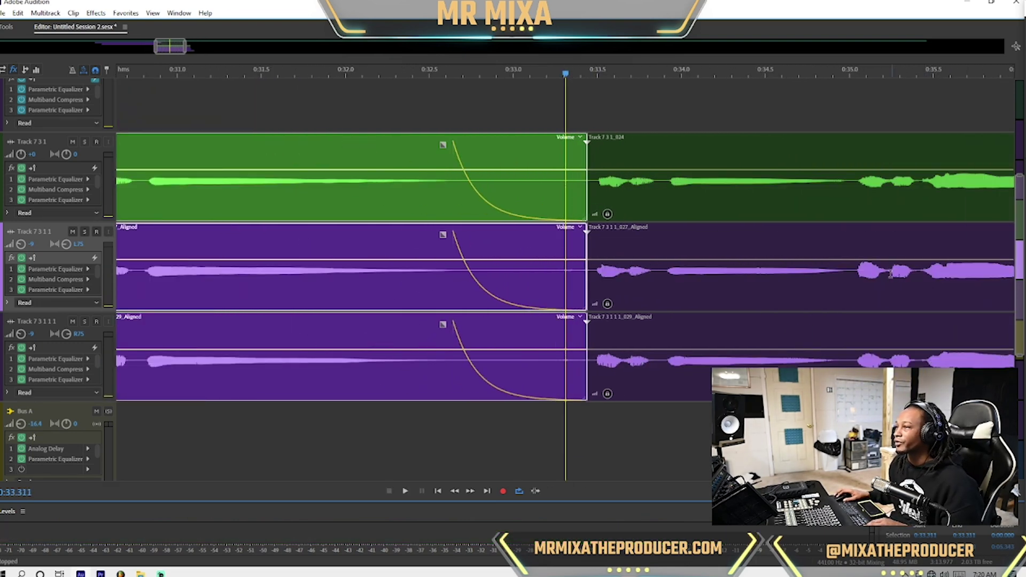
Pan Track 7 3 1 1 to L100 and Track 7 3 1 1 1 to R100.
{"action": "left_click", "coordinate": [857, 270]}
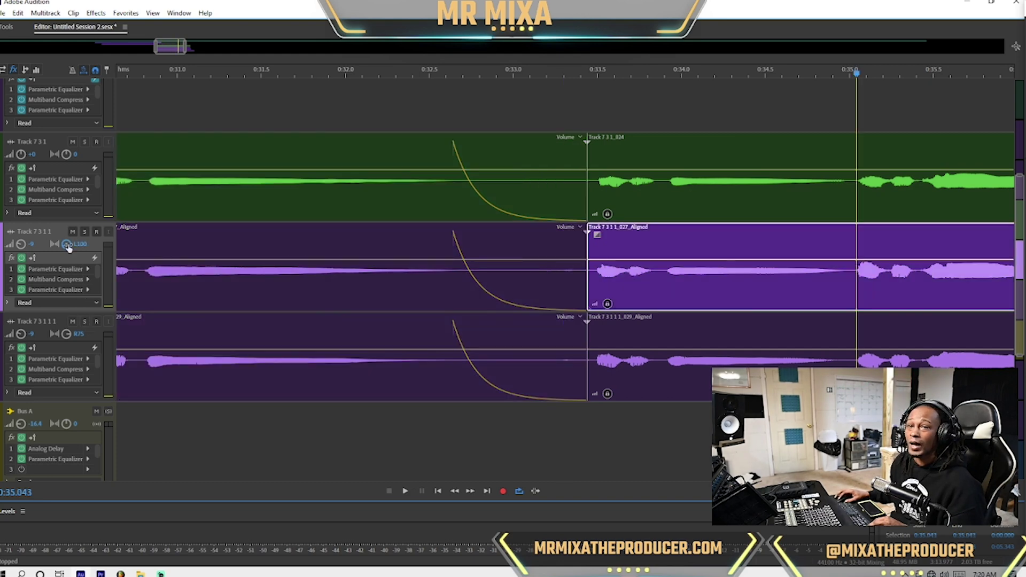
{"action": "left_click", "coordinate": [65, 336]}
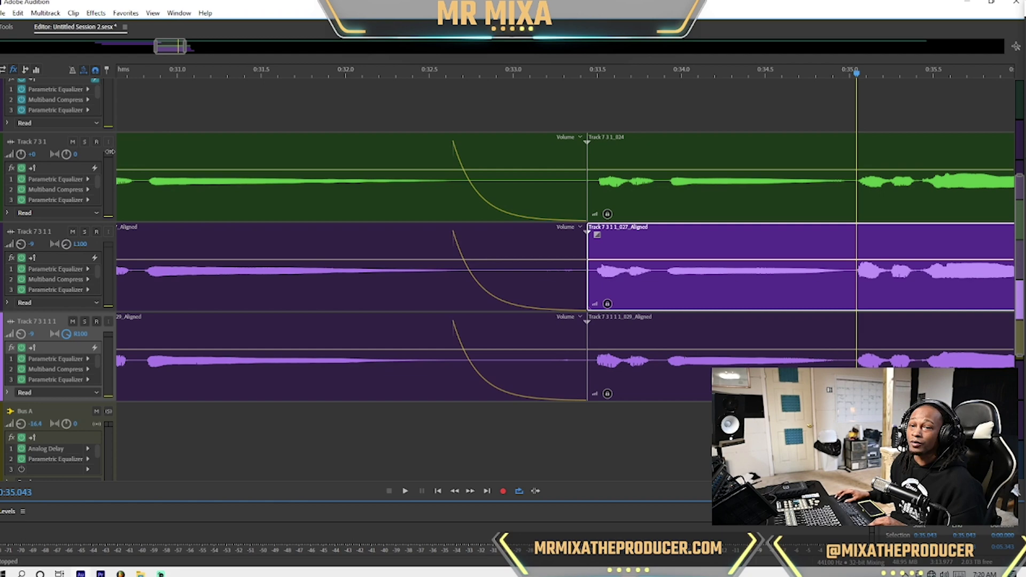
{"action": "left_click", "coordinate": [78, 260]}
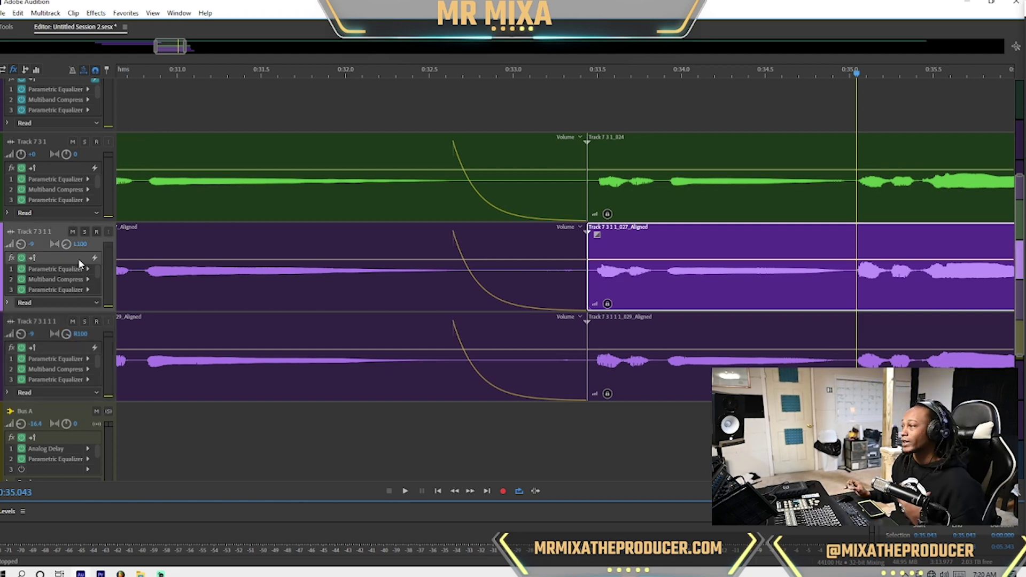
Play the vocal stack briefly from 0:30.391 to check the wider panning.
{"action": "left_click", "coordinate": [197, 284]}
{"action": "key", "text": "minus"}
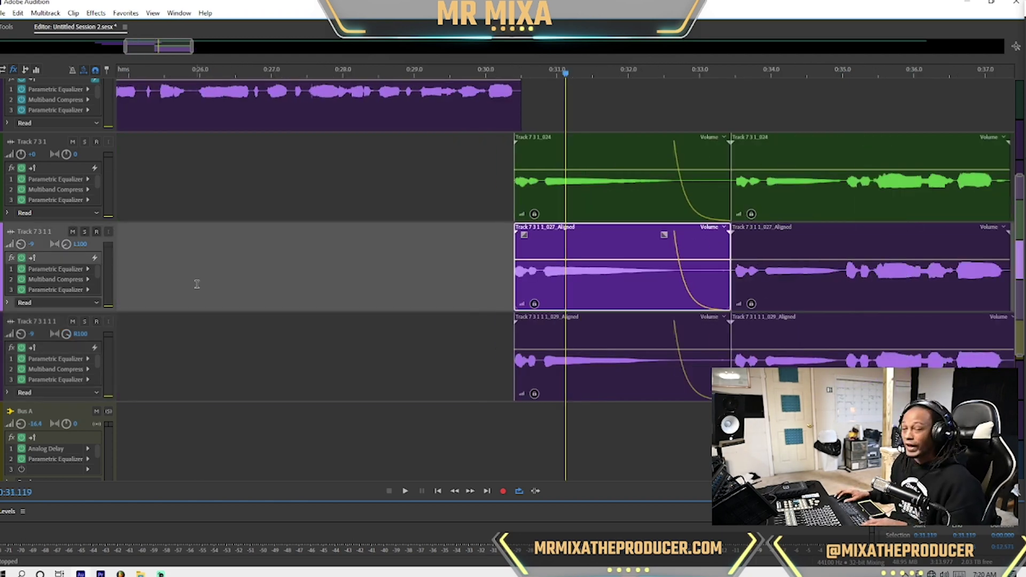
{"action": "key", "text": "minus"}
{"action": "left_click", "coordinate": [524, 247]}
{"action": "key", "text": "space"}
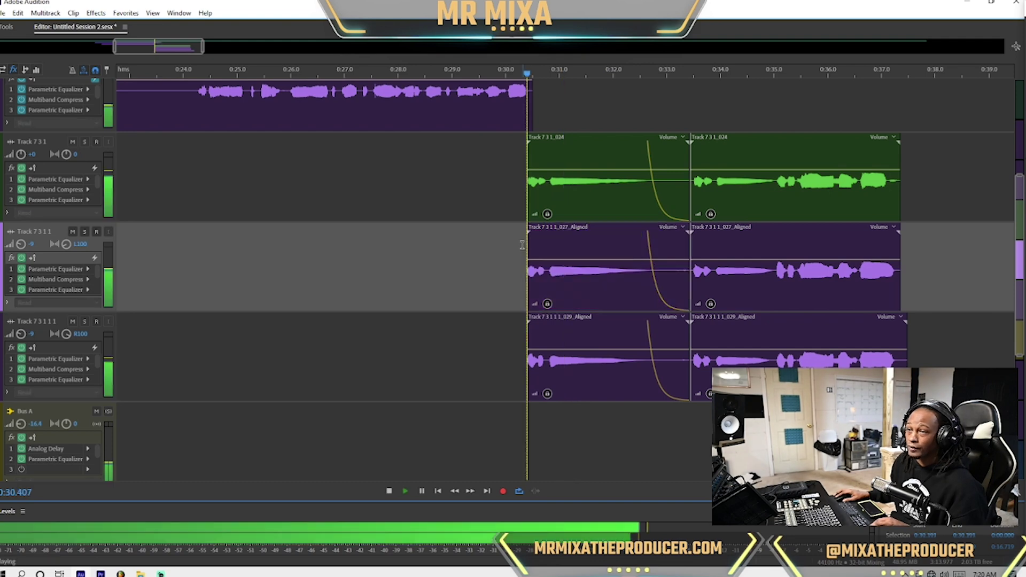
{"action": "key", "text": "space"}
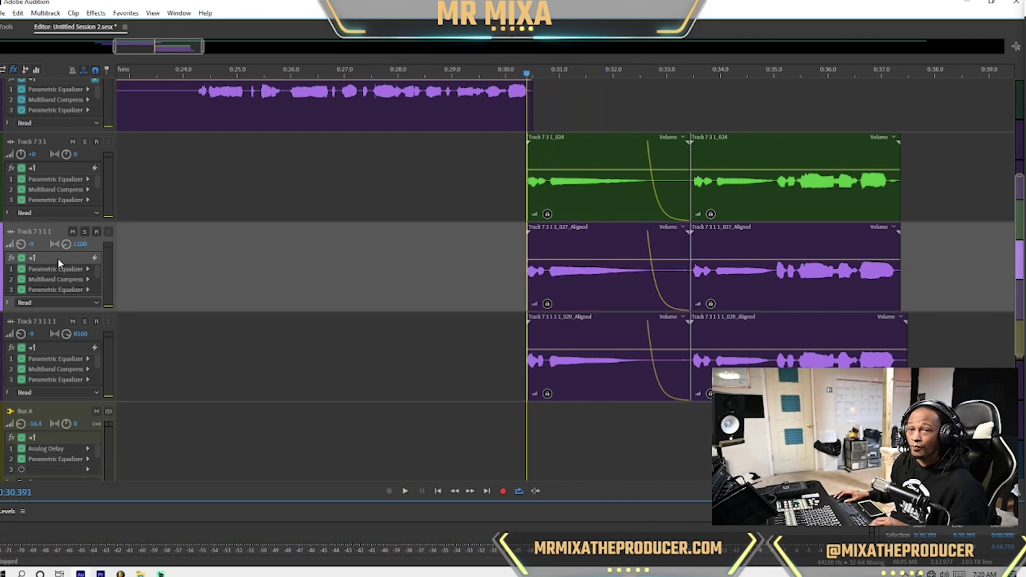
Set the volume of Track 7 3 1 1 and Track 7 3 1 1 1 to -11.5 and play the vocals.
{"action": "key", "text": "alt+equal"}
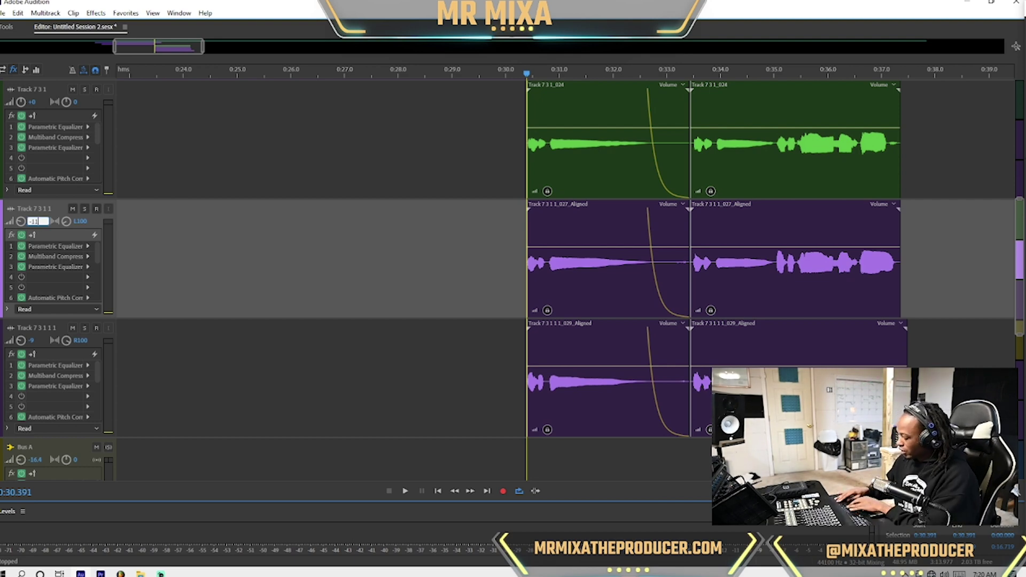
{"action": "left_click", "coordinate": [33, 340]}
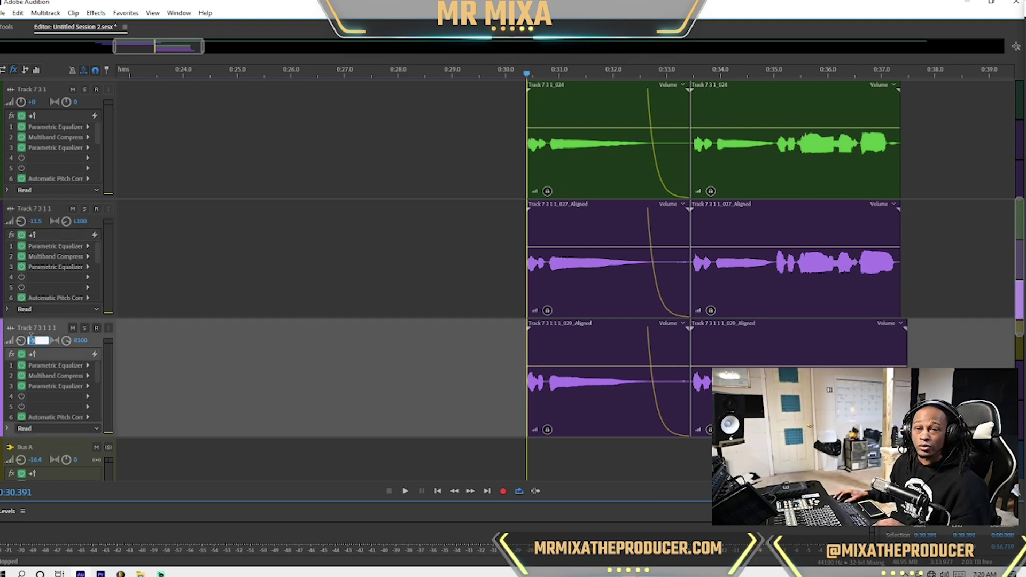
{"action": "type", "text": "-11.5"}
{"action": "key", "text": "Return"}
{"action": "key", "text": "space"}
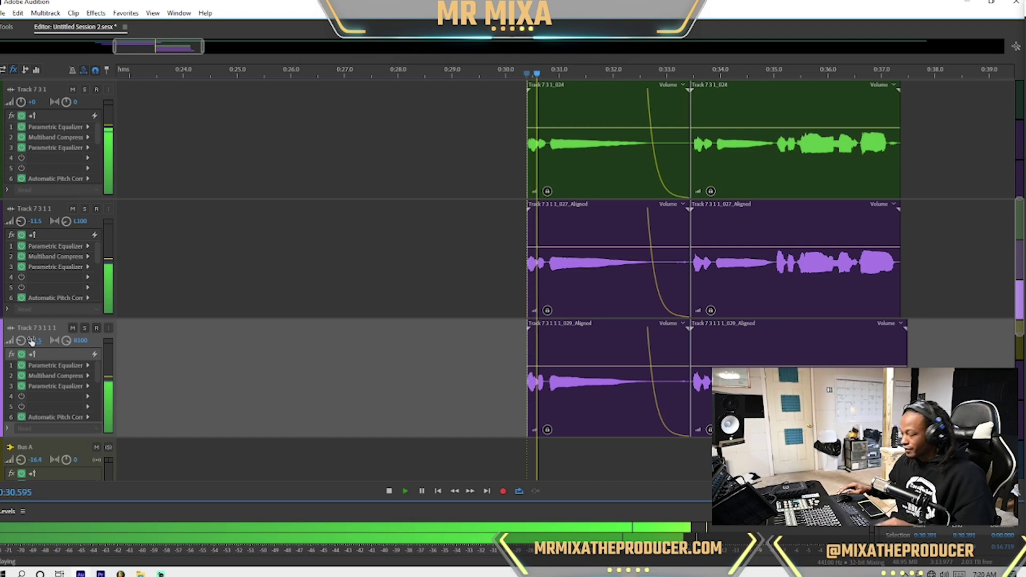
Set the volume of Track 7 3 1 1 and Track 7 3 1 1 1 to -14.
{"action": "left_click", "coordinate": [35, 221]}
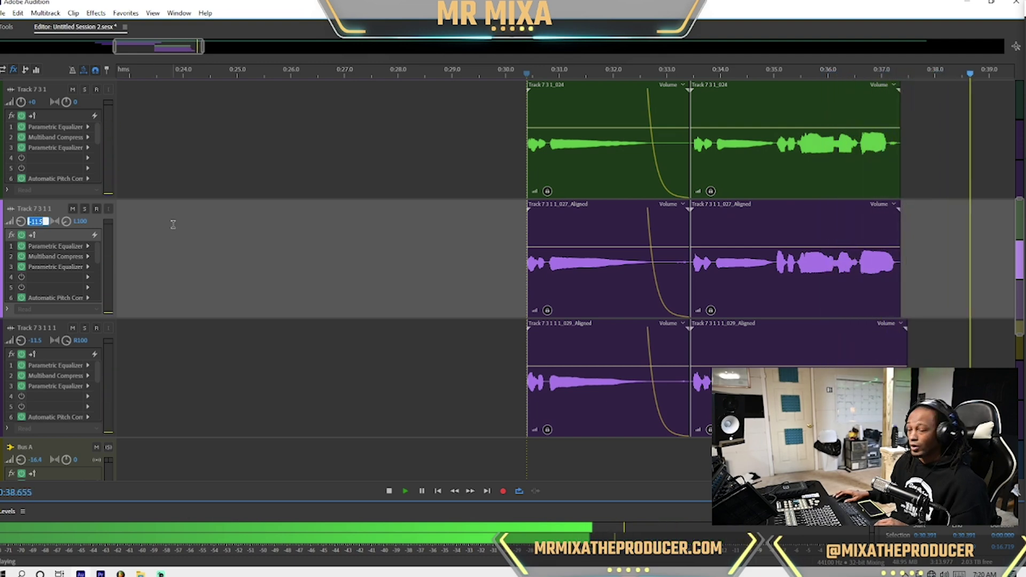
{"action": "type", "text": "-14"}
{"action": "key", "text": "Return"}
{"action": "left_click", "coordinate": [34, 341]}
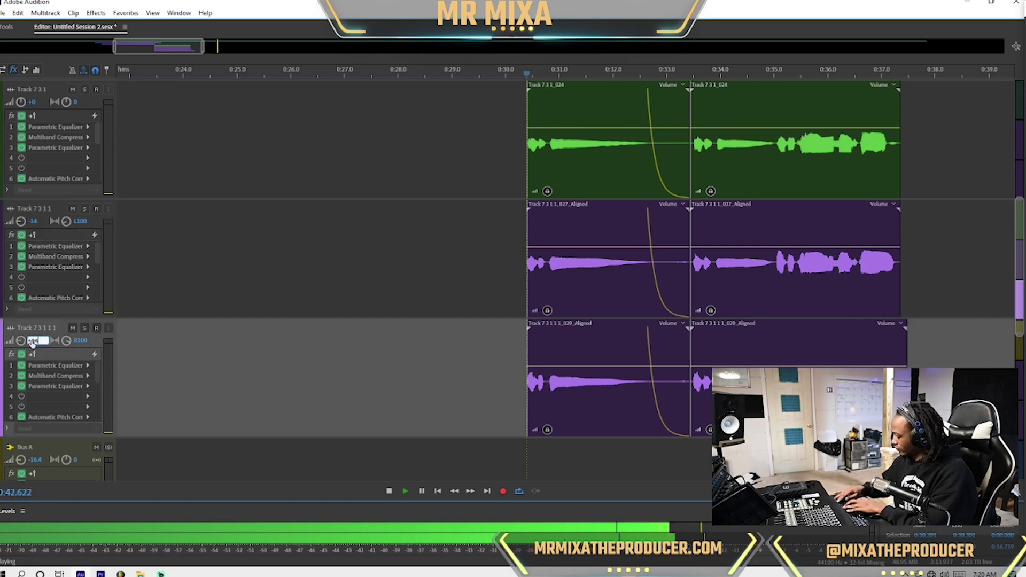
{"action": "type", "text": "-14"}
{"action": "key", "text": "Return"}
Replay the three vocal tracks from the start of the clips to check the quieter side vocals.
{"action": "key", "text": "space"}
{"action": "key", "text": "space"}
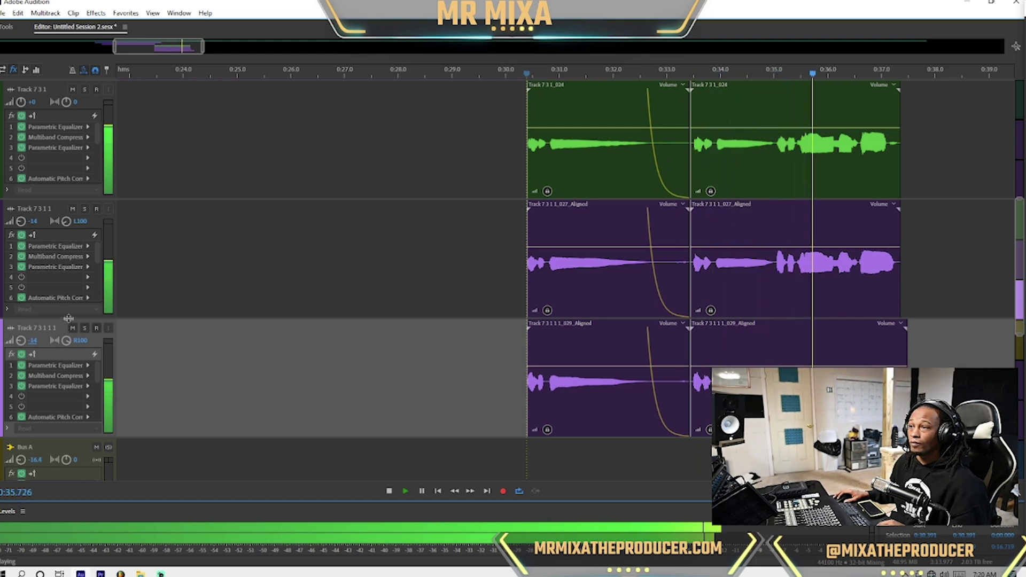
{"action": "left_click", "coordinate": [714, 230]}
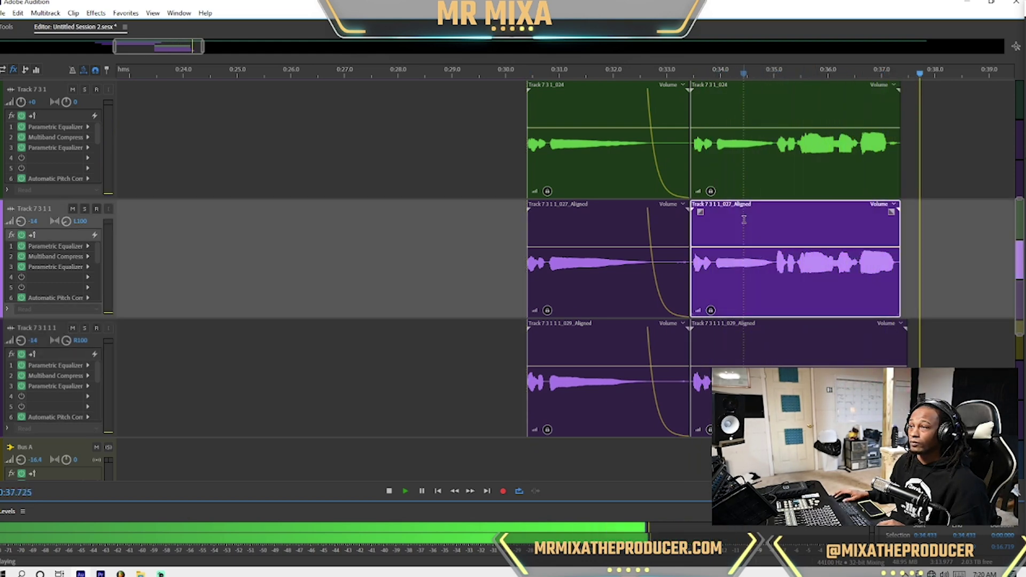
{"action": "key", "text": "space"}
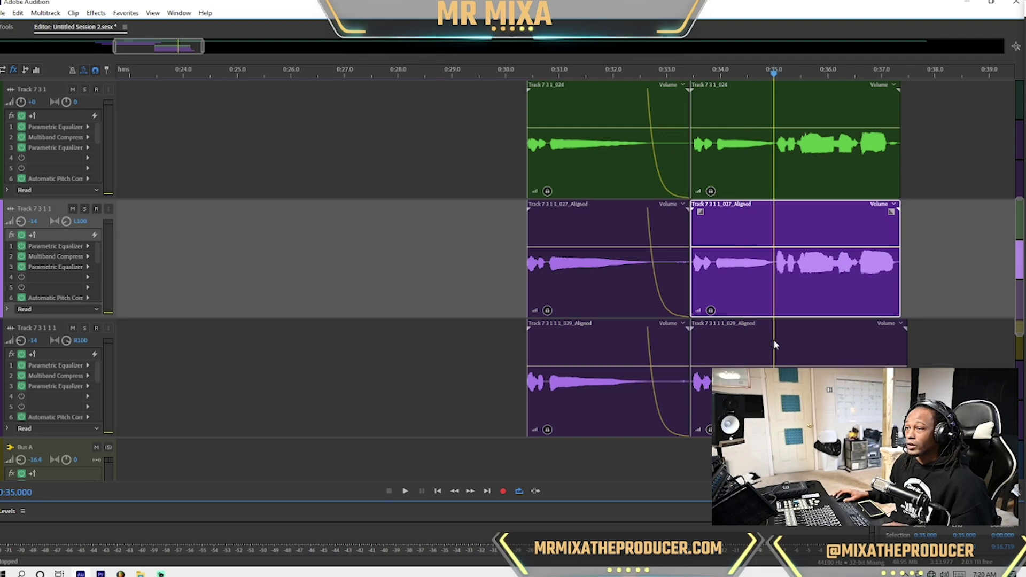
Select the second segments of both aligned clips and split them at about 0:35.04, just before the word starts.
{"action": "left_click", "coordinate": [774, 339]}
{"action": "scroll", "coordinate": [765, 340], "scroll_direction": "up", "scroll_amount": 6}
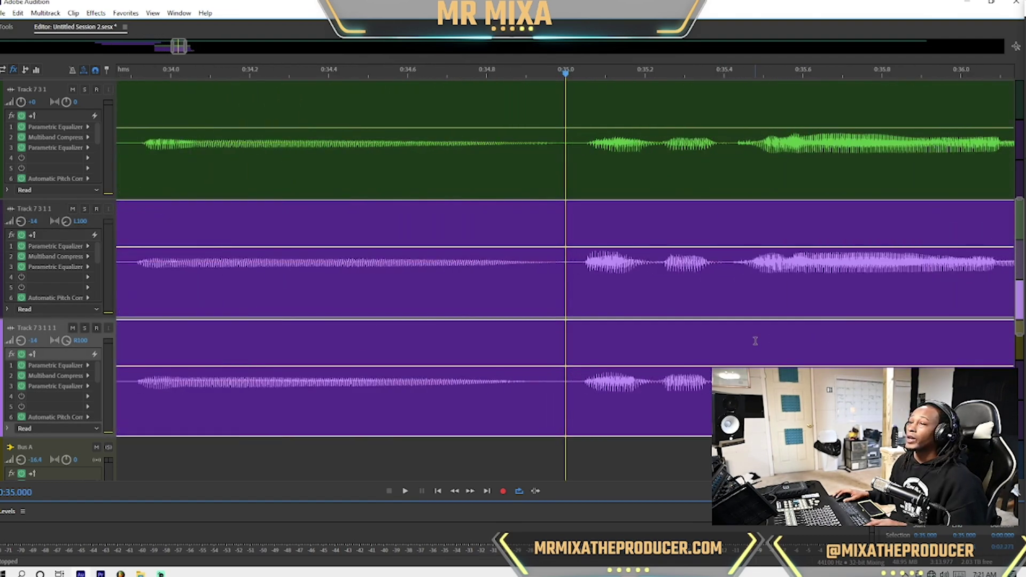
{"action": "scroll", "coordinate": [755, 340], "scroll_direction": "up", "scroll_amount": 3}
{"action": "left_click", "coordinate": [612, 263]}
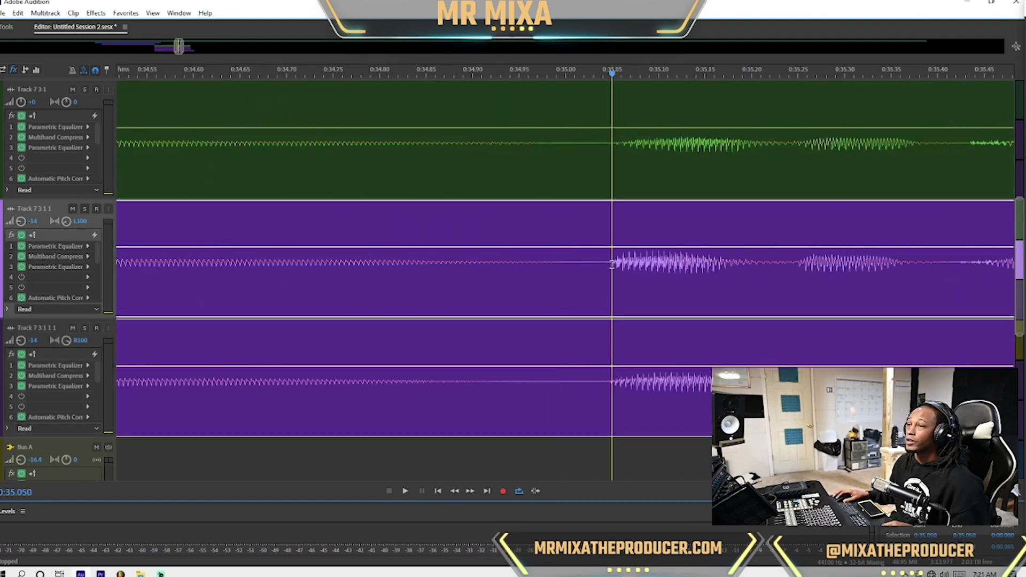
{"action": "left_click", "coordinate": [602, 272]}
{"action": "key", "text": "ctrl+k"}
Split both the 027 and 029 aligned clips again at 0:35.413, just after the short phrase ends.
{"action": "left_click", "coordinate": [949, 312]}
{"action": "key", "text": "ctrl+k"}
{"action": "left_click", "coordinate": [951, 338]}
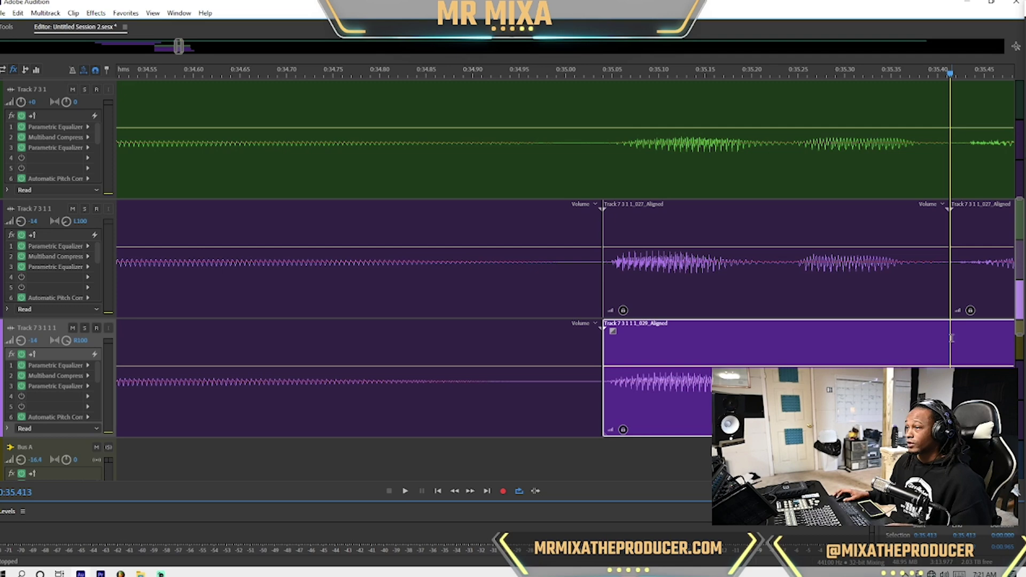
{"action": "key", "text": "ctrl+k"}
Play the split section from 0:34.830, mute Track 7 3 1 1 1 and replay the section without it.
{"action": "left_click", "coordinate": [408, 283]}
{"action": "key", "text": "space"}
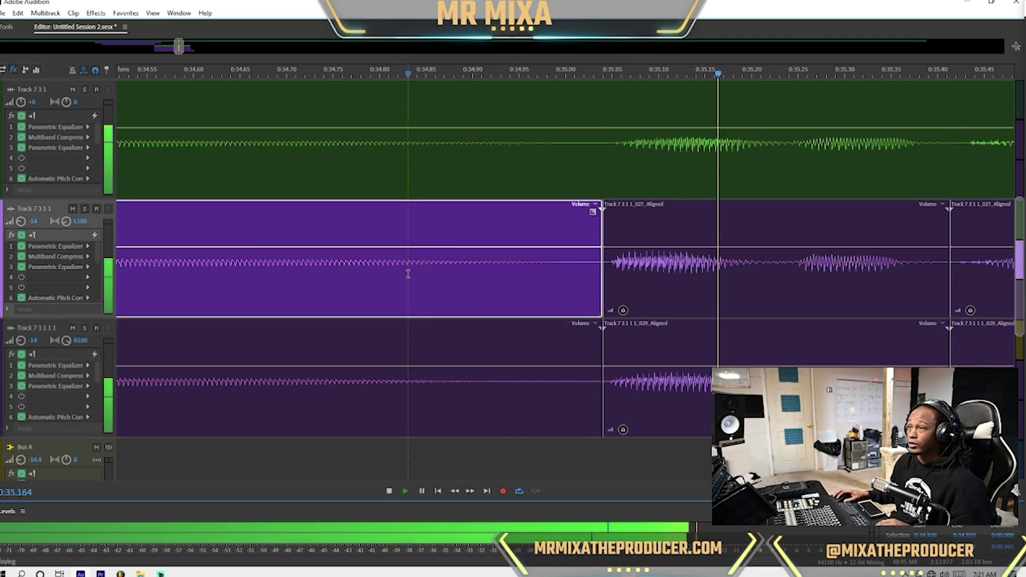
{"action": "key", "text": "space"}
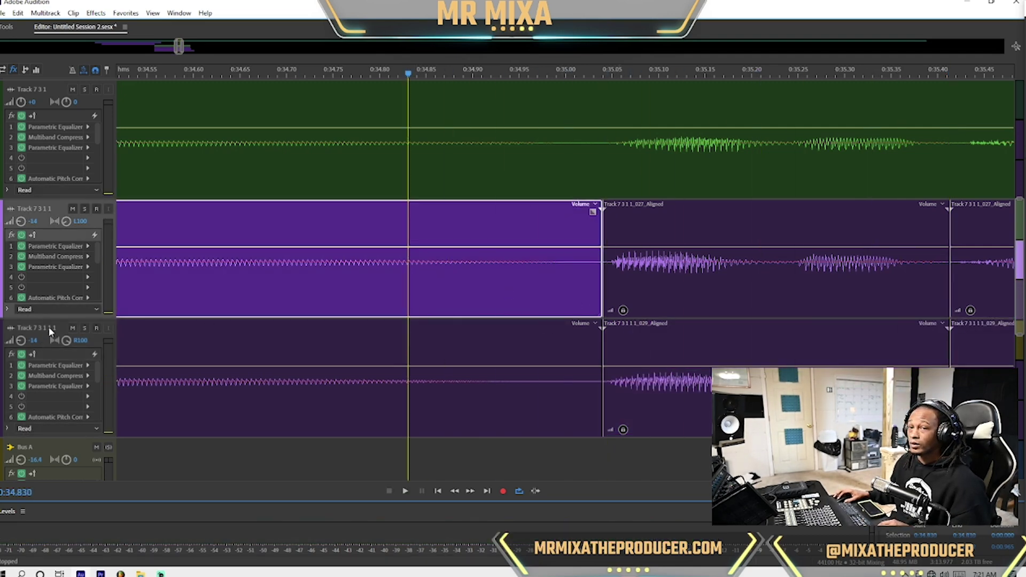
{"action": "left_click", "coordinate": [72, 328]}
{"action": "key", "text": "space"}
{"action": "key", "text": "space"}
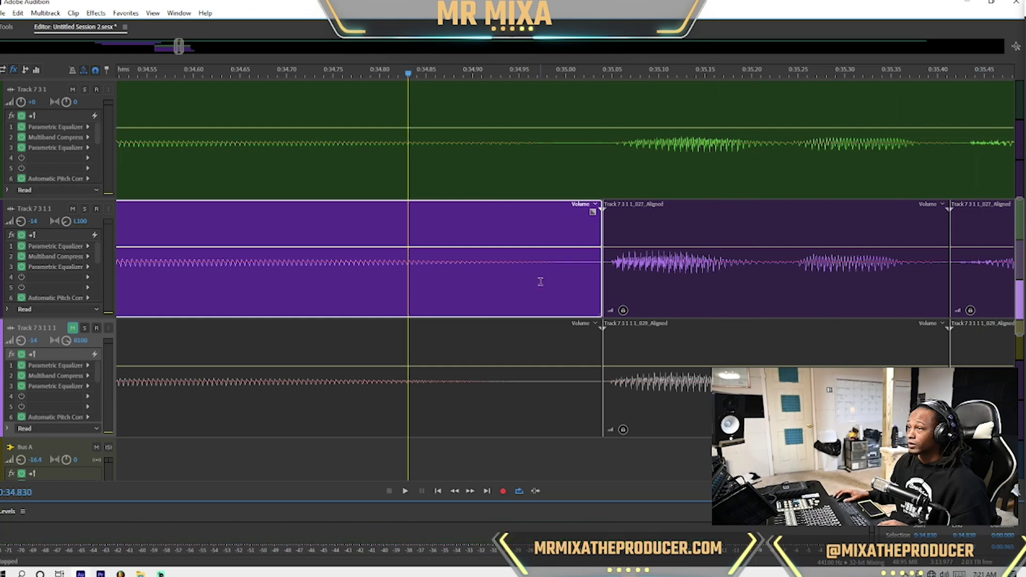
Mark the main vocal's phrase from 0:35.050 to 0:35.400 and time-stretch both ends of the short 027 aligned segment to match it, reaching 99%.
{"action": "left_click_drag", "start_coordinate": [614, 144], "coordinate": [937, 143]}
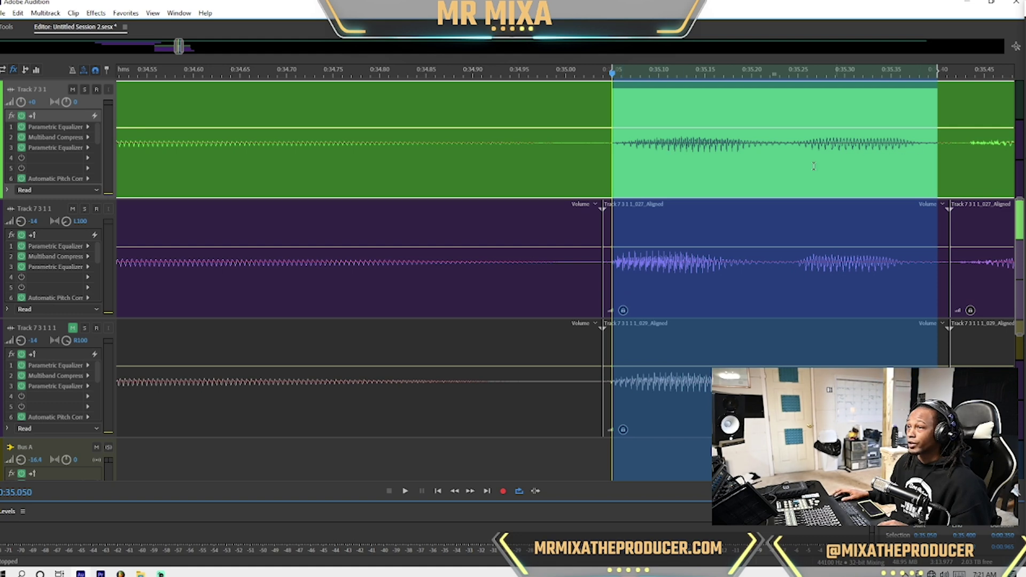
{"action": "left_click", "coordinate": [673, 273]}
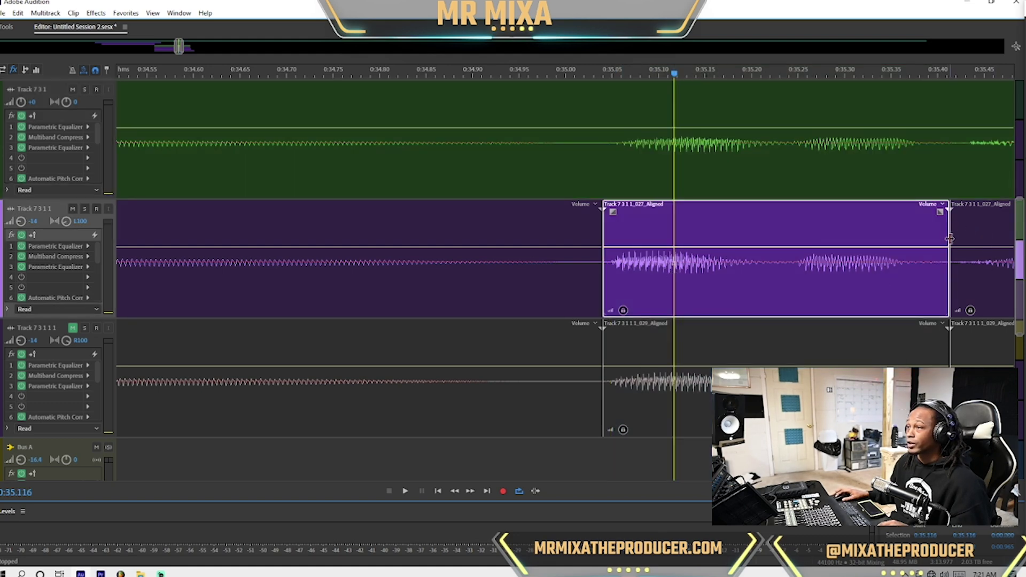
{"action": "left_click_drag", "start_coordinate": [947, 217], "coordinate": [939, 214]}
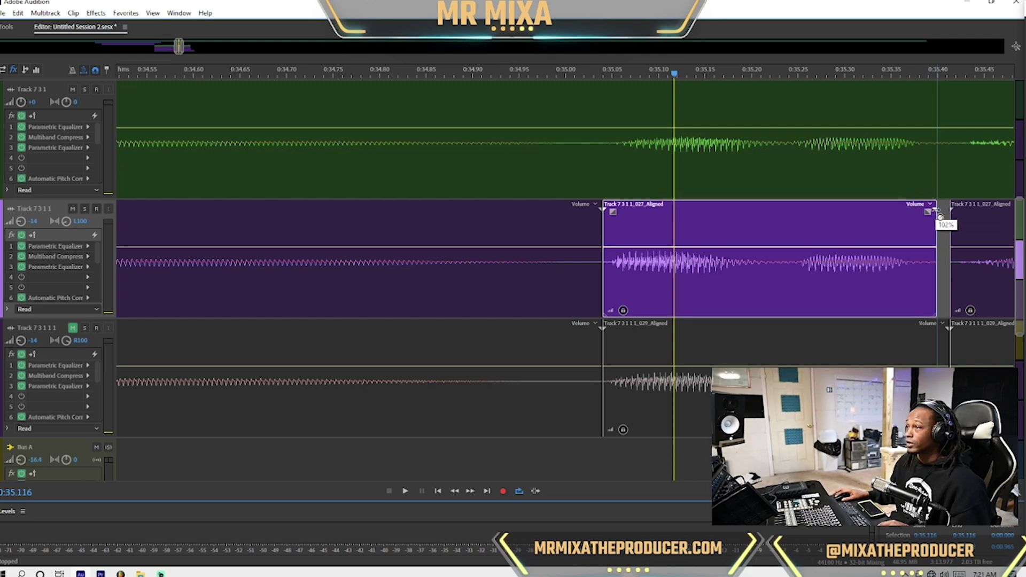
{"action": "left_click_drag", "start_coordinate": [941, 217], "coordinate": [940, 216]}
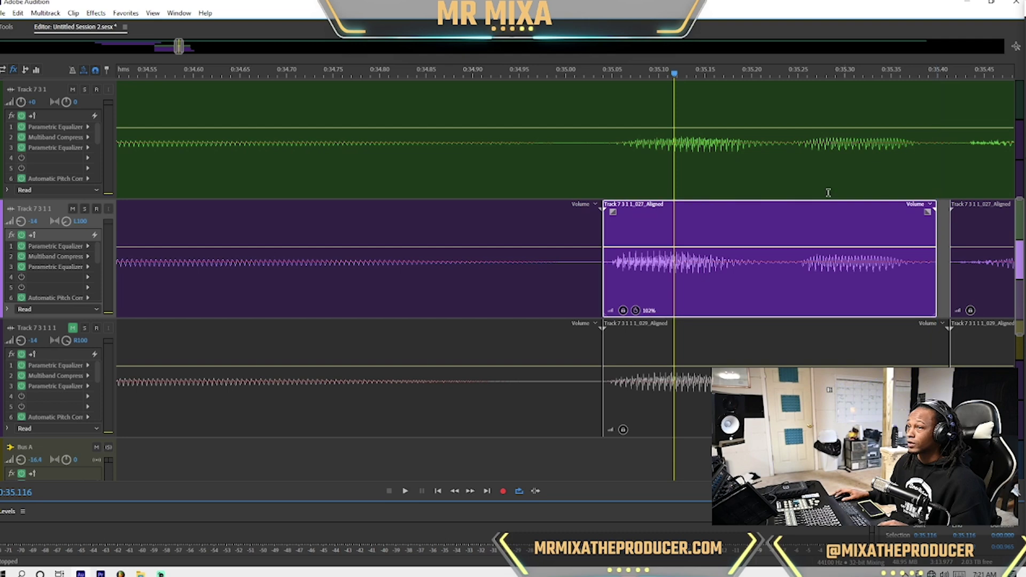
{"action": "left_click", "coordinate": [619, 141]}
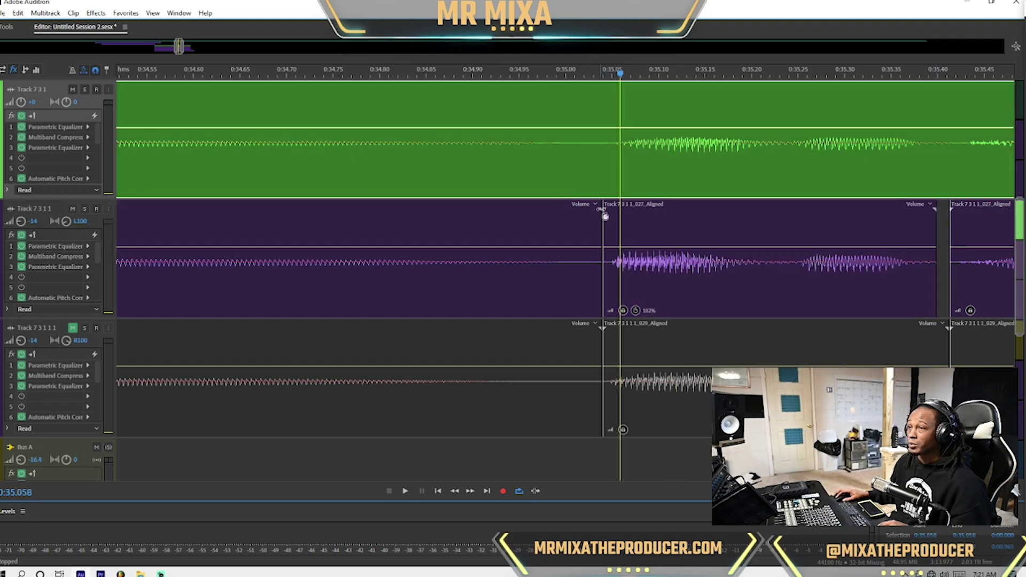
{"action": "left_click_drag", "start_coordinate": [609, 216], "coordinate": [615, 215]}
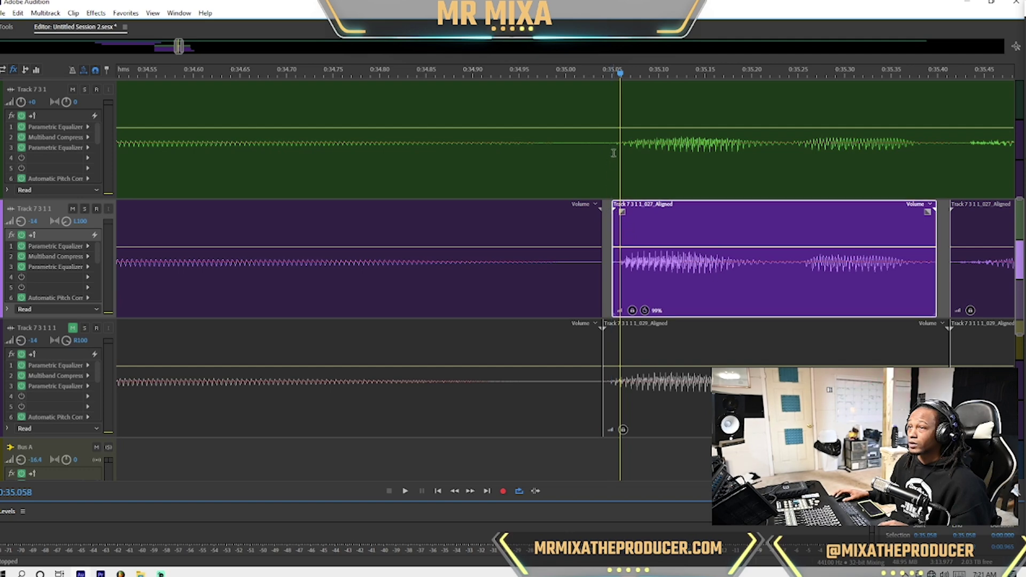
Time-stretch the start of the short 027 aligned segment earlier to 102% and mark the main vocal's first word from 0:35.060 to 0:35.229.
{"action": "left_click", "coordinate": [615, 146]}
{"action": "left_click_drag", "start_coordinate": [615, 210], "coordinate": [612, 213]}
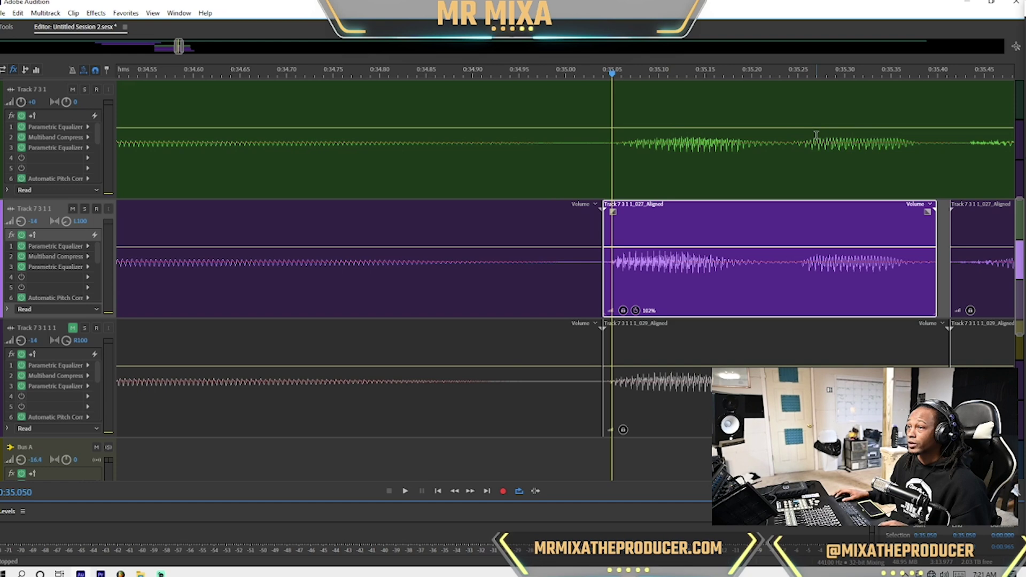
{"action": "left_click", "coordinate": [621, 145]}
{"action": "left_click", "coordinate": [782, 143]}
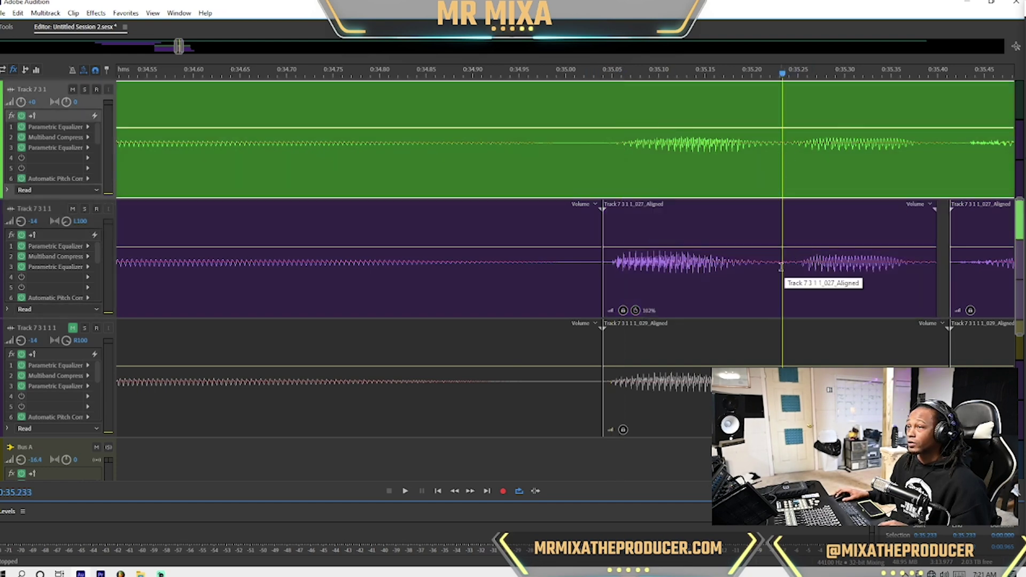
{"action": "left_click_drag", "start_coordinate": [622, 144], "coordinate": [779, 144]}
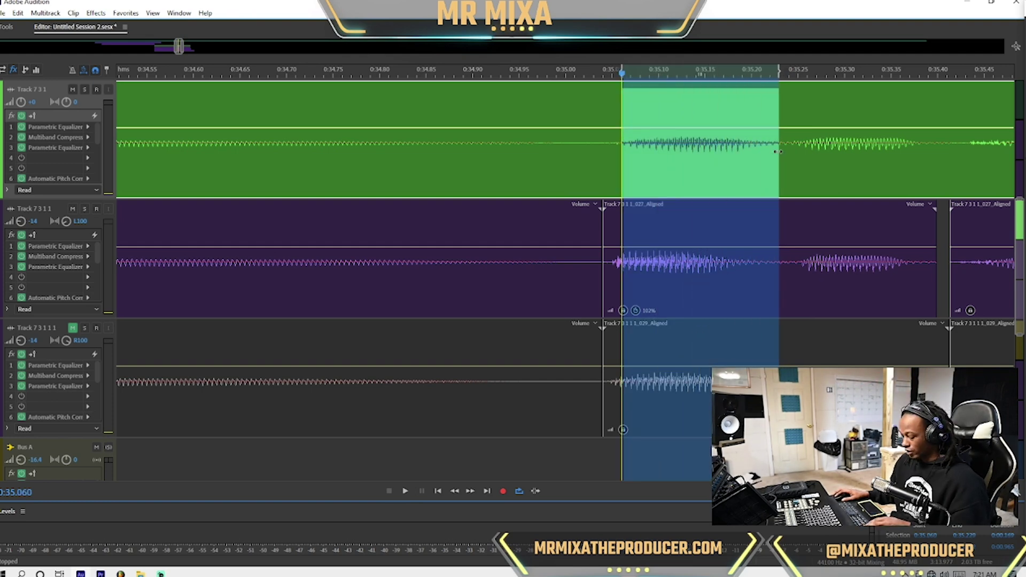
{"action": "key", "text": "m"}
Split the short 027 aligned segment at 0:35.229 and 0:35.250, and delete the sliver between the two splits.
{"action": "left_click", "coordinate": [732, 233]}
{"action": "left_click", "coordinate": [780, 265]}
{"action": "key", "text": "ctrl+k"}
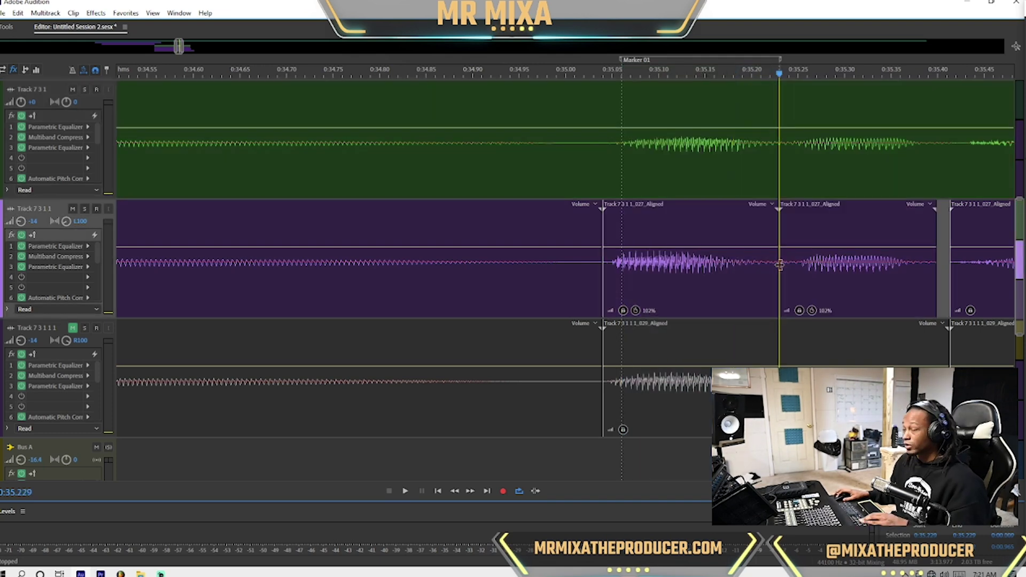
{"action": "left_click", "coordinate": [798, 262]}
{"action": "key", "text": "ctrl+k"}
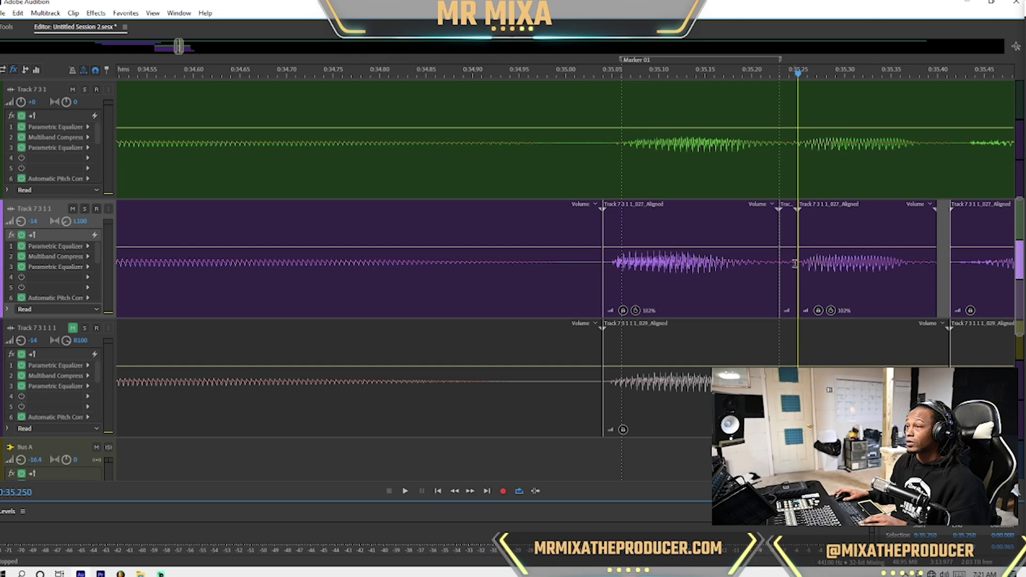
{"action": "left_click", "coordinate": [785, 266]}
{"action": "key", "text": "Delete"}
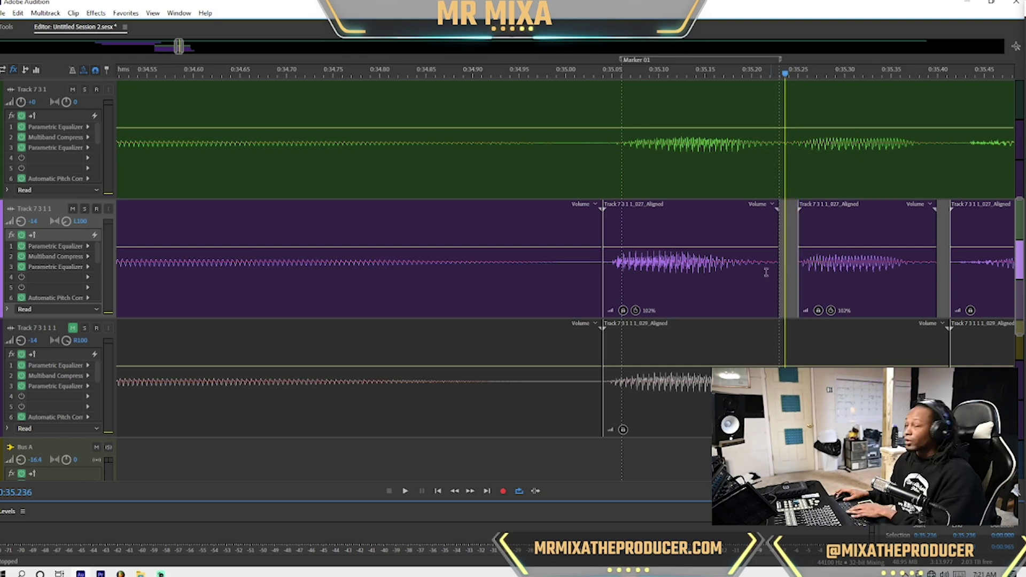
Time-stretch the end of the first 027 piece to 112% to meet the second piece, and play the section from 0:34.965.
{"action": "left_click", "coordinate": [743, 230]}
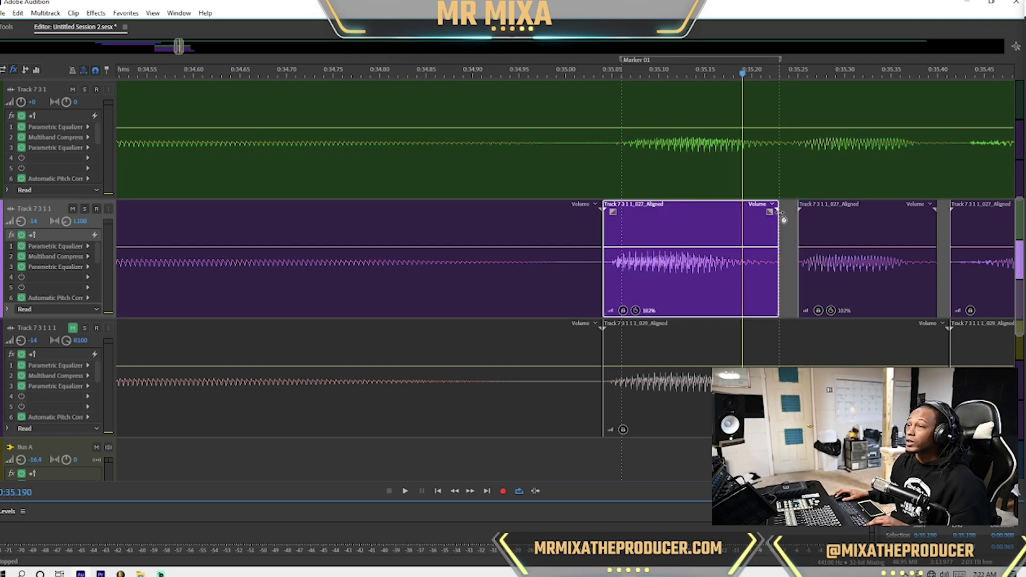
{"action": "left_click_drag", "start_coordinate": [781, 219], "coordinate": [796, 222]}
{"action": "left_click", "coordinate": [616, 143]}
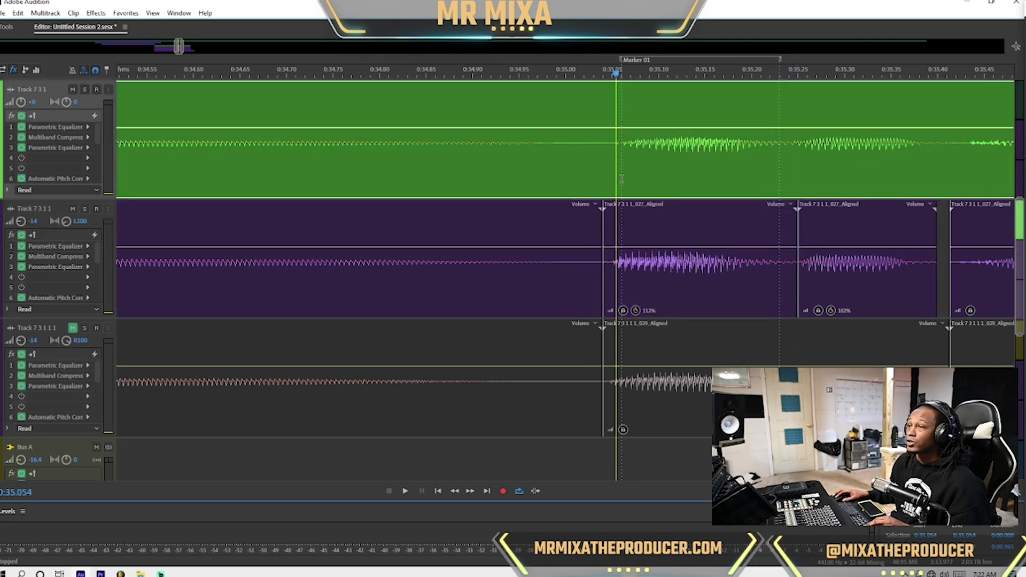
{"action": "left_click", "coordinate": [533, 235]}
{"action": "key", "text": "space"}
{"action": "key", "text": "space"}
{"action": "key", "text": "space"}
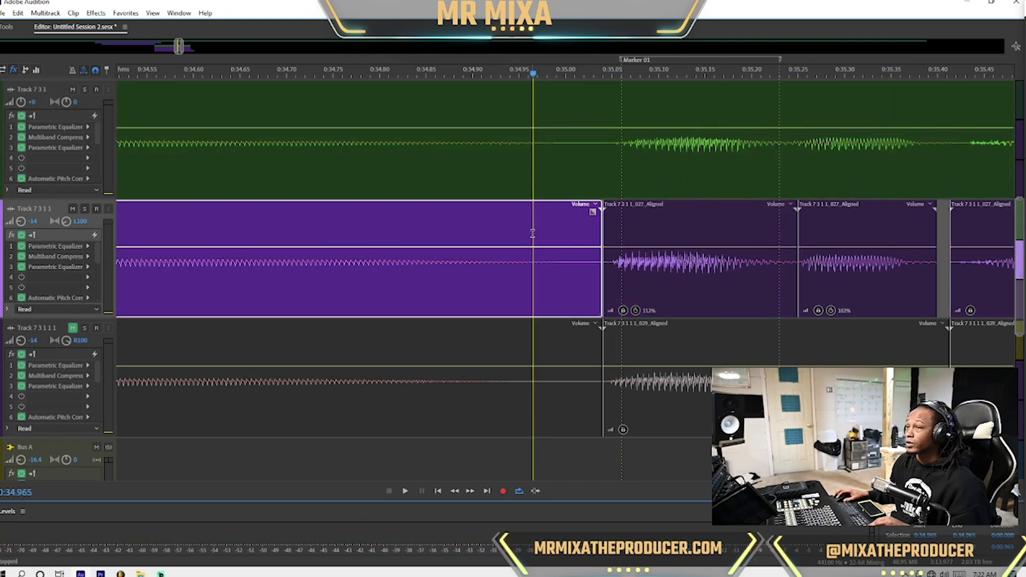
{"action": "key", "text": "space"}
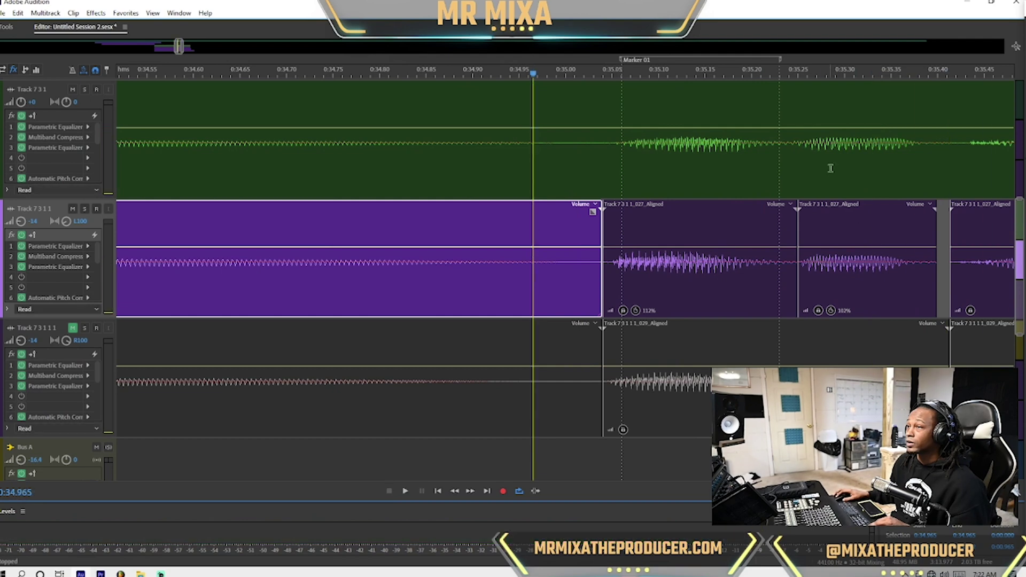
Trim the first 027 piece's end to 0:35.241 and time-stretch the second piece's start to meet it, reaching 107%.
{"action": "left_click", "coordinate": [793, 142]}
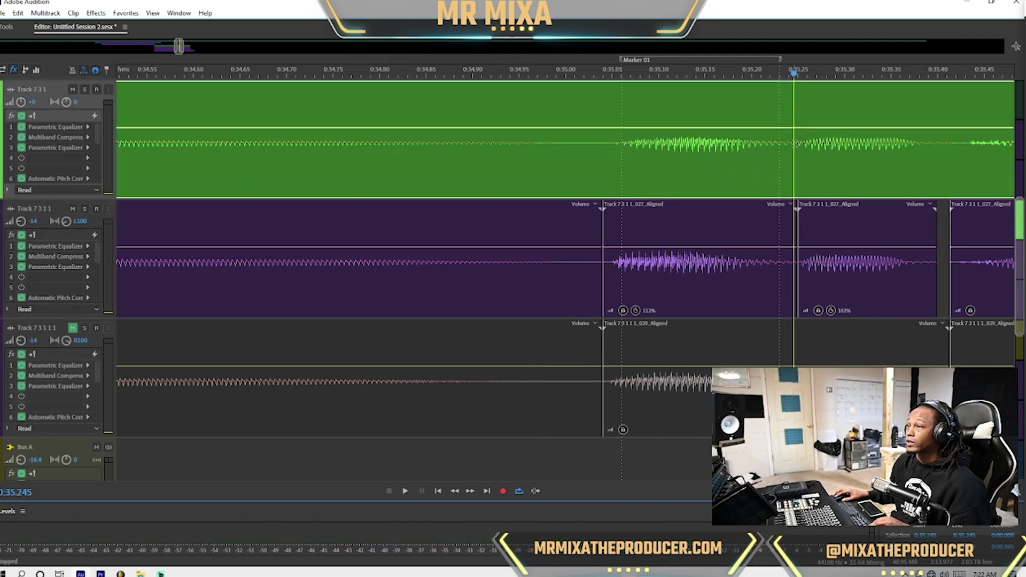
{"action": "left_click", "coordinate": [790, 216]}
{"action": "left_click_drag", "start_coordinate": [796, 222], "coordinate": [790, 221]}
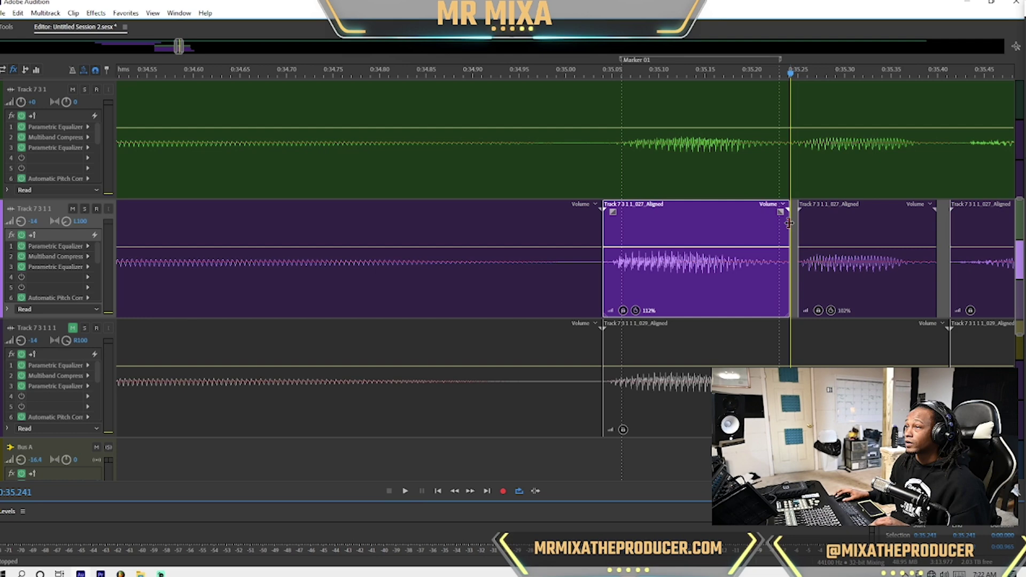
{"action": "left_click", "coordinate": [816, 225]}
{"action": "left_click", "coordinate": [798, 148]}
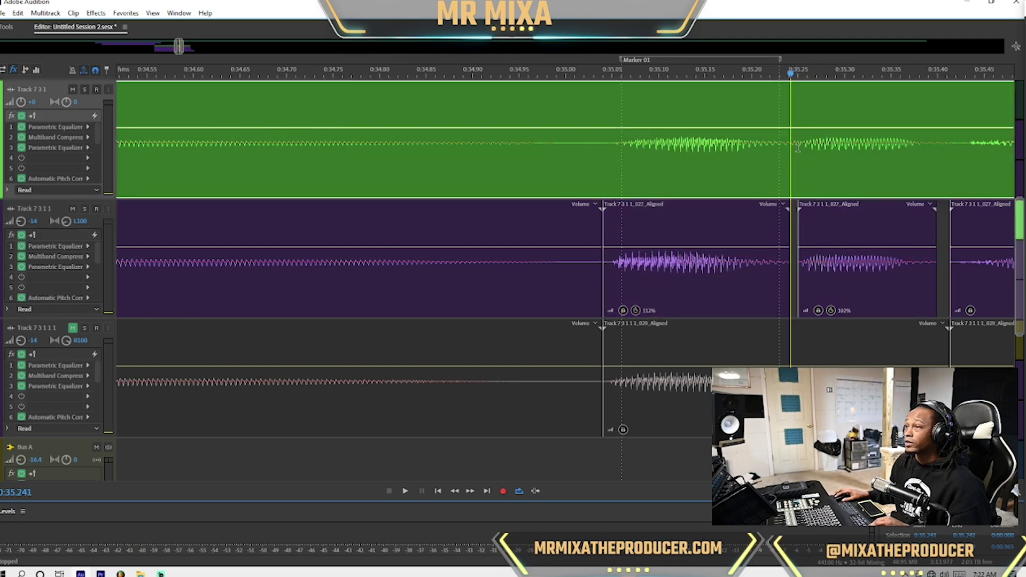
{"action": "left_click_drag", "start_coordinate": [800, 211], "coordinate": [798, 213]}
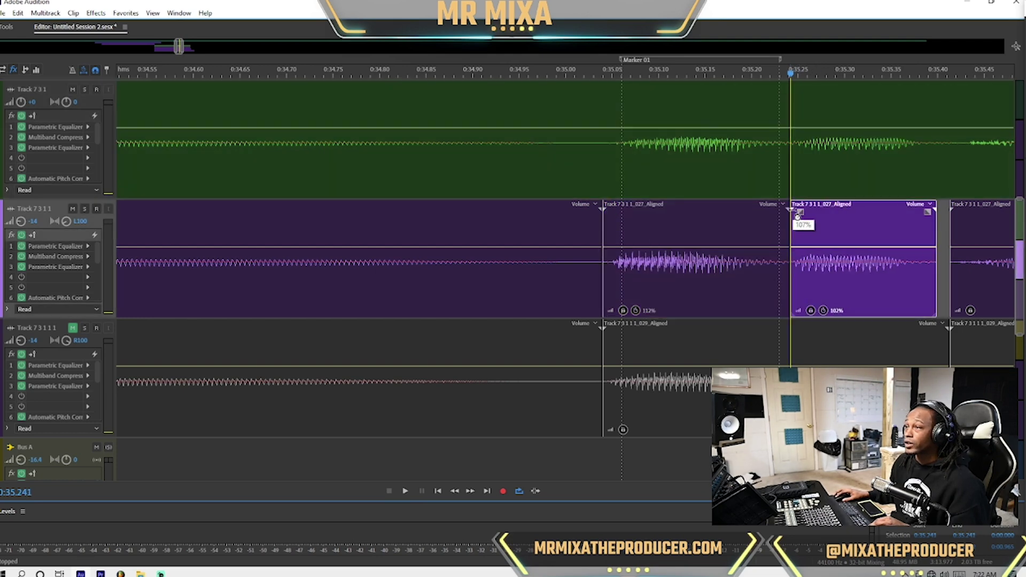
Play the adjusted section from 0:34.884 to check the 027 pieces against the main vocal.
{"action": "left_click", "coordinate": [459, 173]}
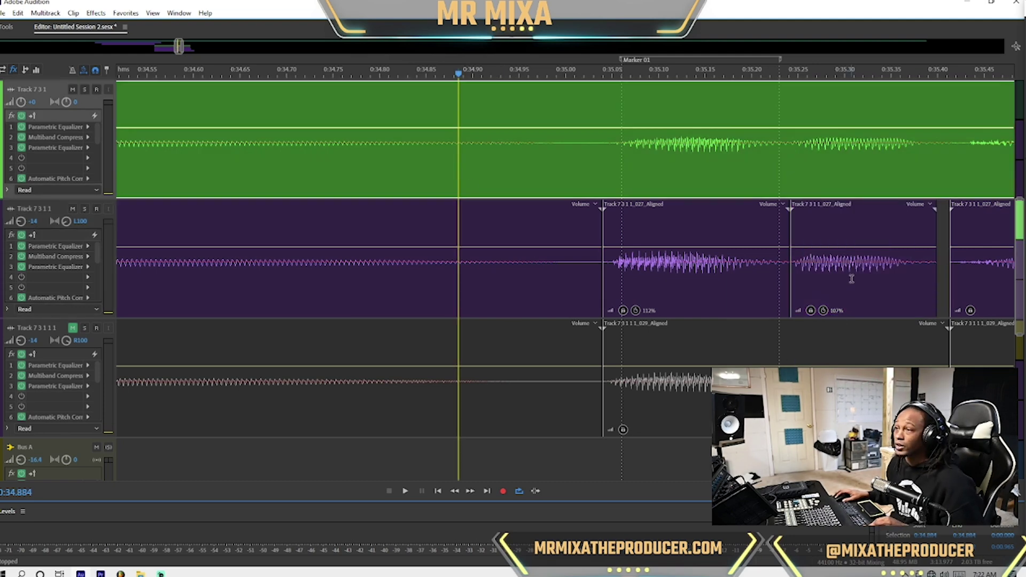
{"action": "key", "text": "space"}
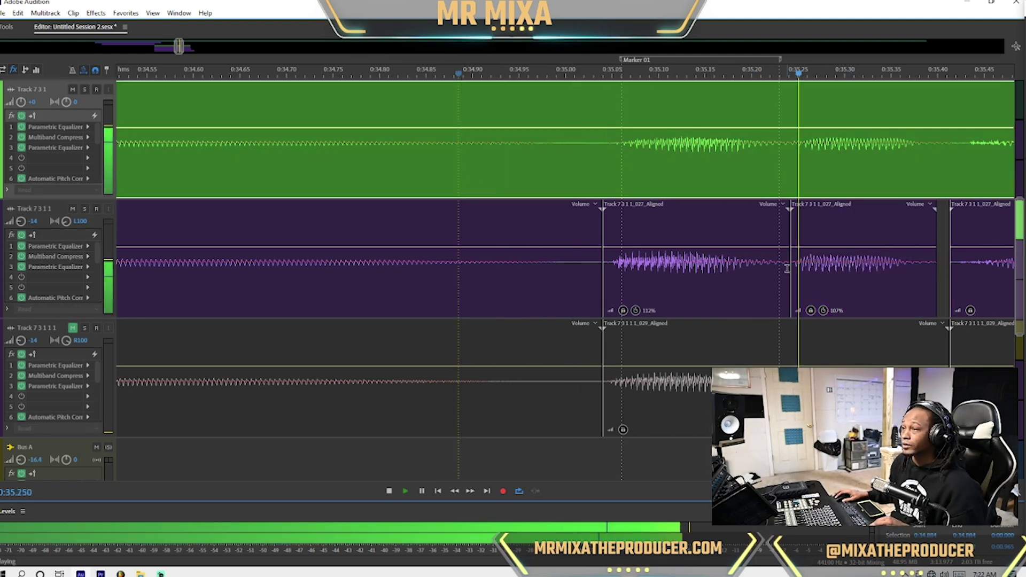
{"action": "left_click", "coordinate": [674, 233]}
{"action": "left_click", "coordinate": [616, 143]}
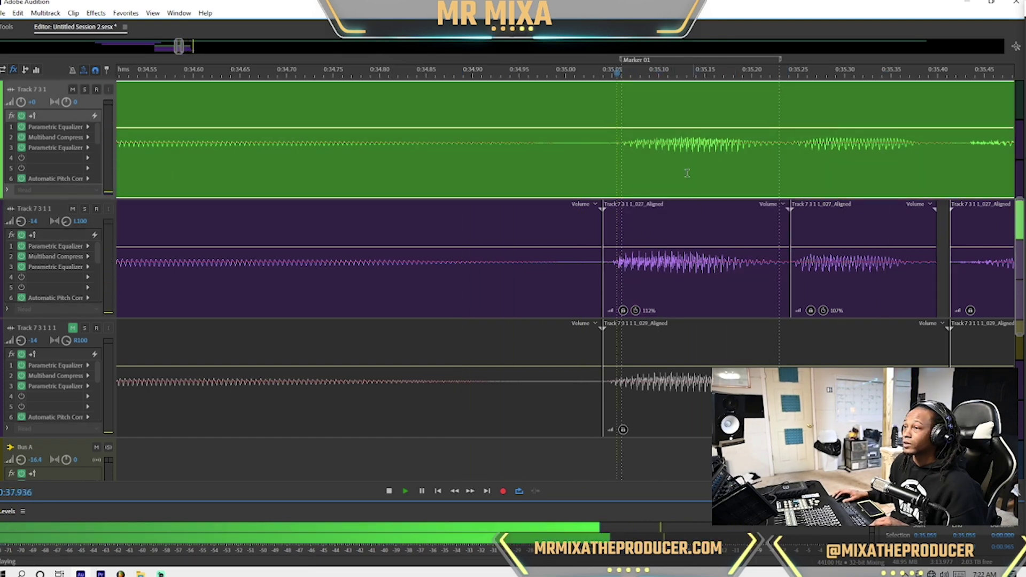
{"action": "key", "text": "space"}
Select both stretched 027 pieces on Track 7 3 1 1 and unlock them in time.
{"action": "left_click", "coordinate": [877, 233]}
{"action": "left_click", "coordinate": [713, 230], "text": "ctrl"}
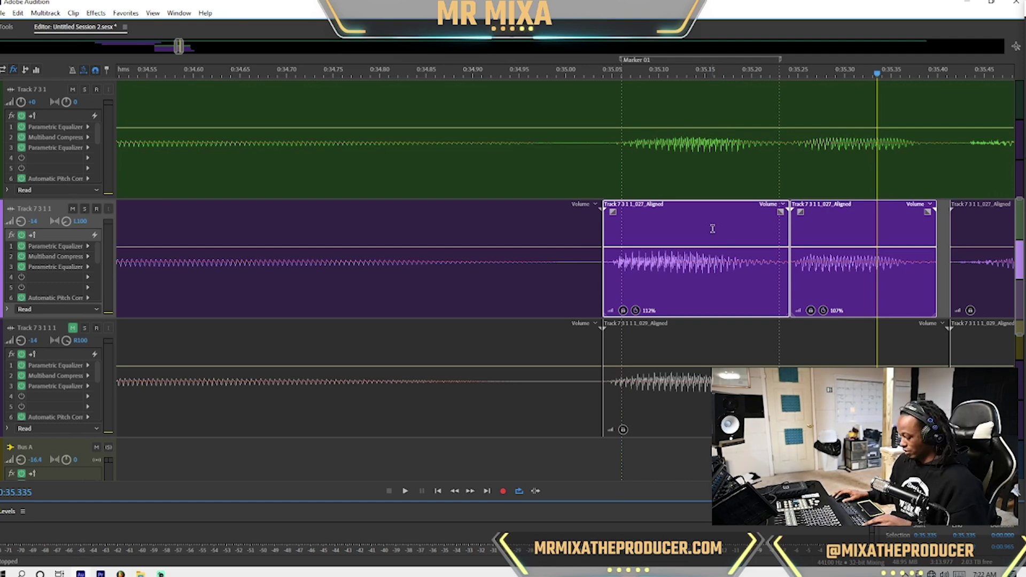
{"action": "key", "text": "ctrl+g"}
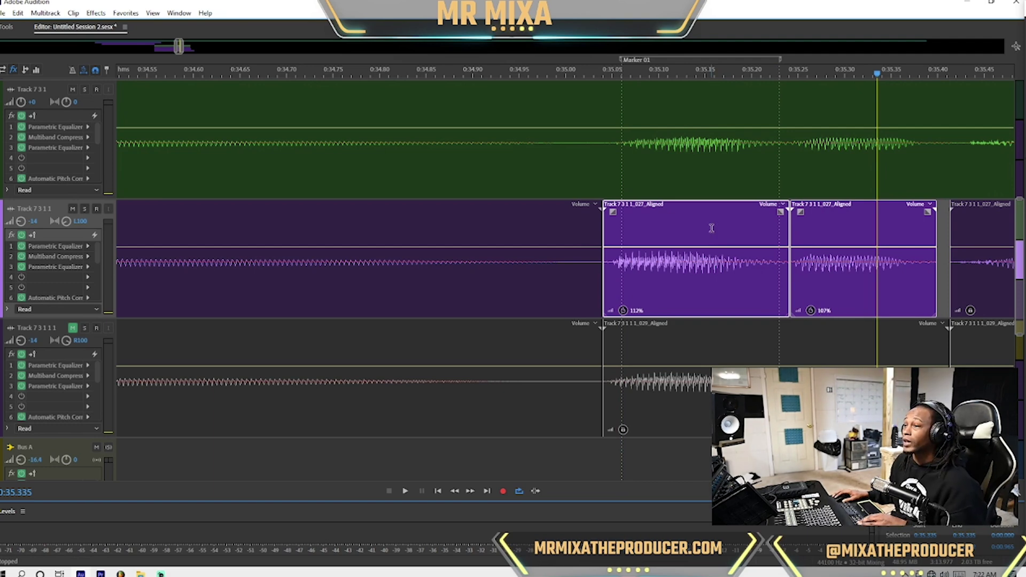
Try nudging both 027 pieces about 5 ms later and play the section from 0:35.000.
{"action": "key", "text": "equal"}
{"action": "key", "text": "equal"}
{"action": "key", "text": "equal"}
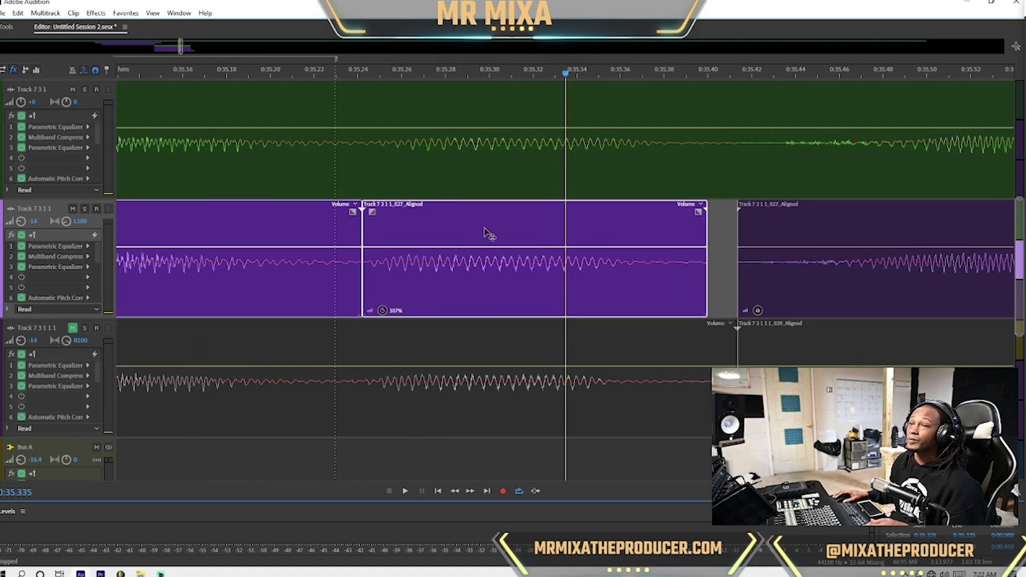
{"action": "left_click_drag", "start_coordinate": [490, 235], "coordinate": [496, 231]}
{"action": "key", "text": "space"}
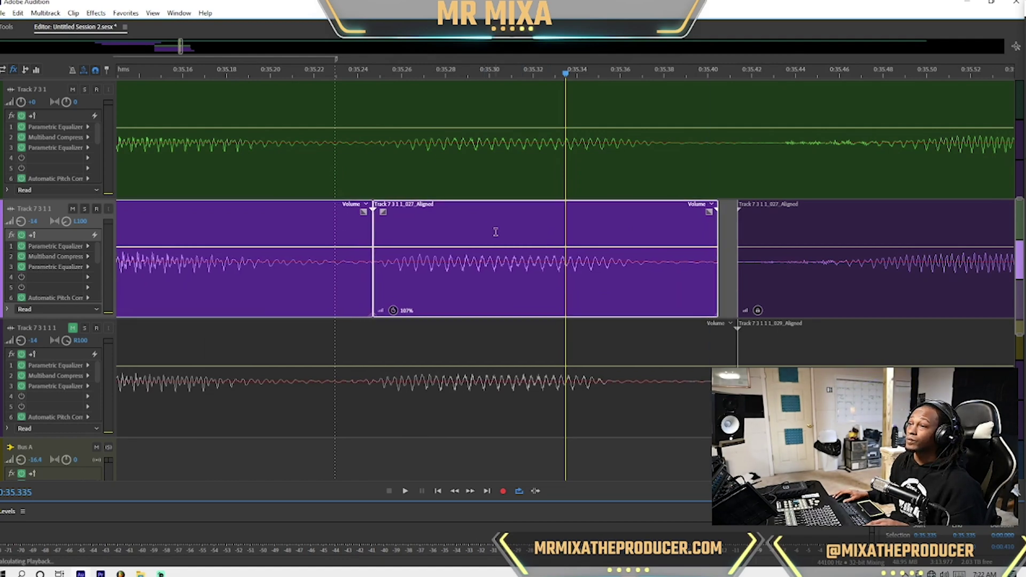
{"action": "key", "text": "minus"}
{"action": "key", "text": "minus"}
{"action": "key", "text": "minus"}
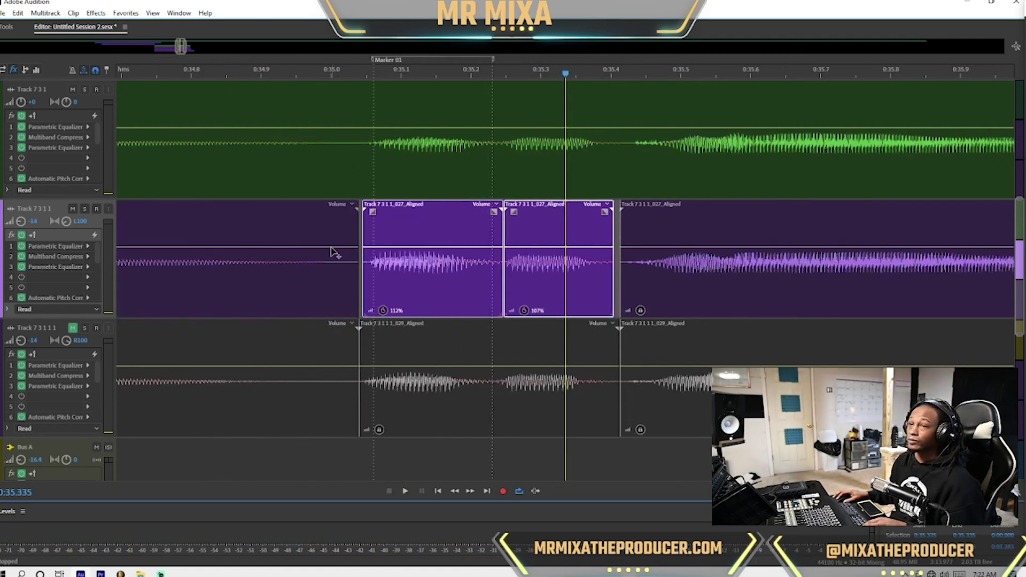
{"action": "left_click", "coordinate": [332, 228]}
{"action": "key", "text": "space"}
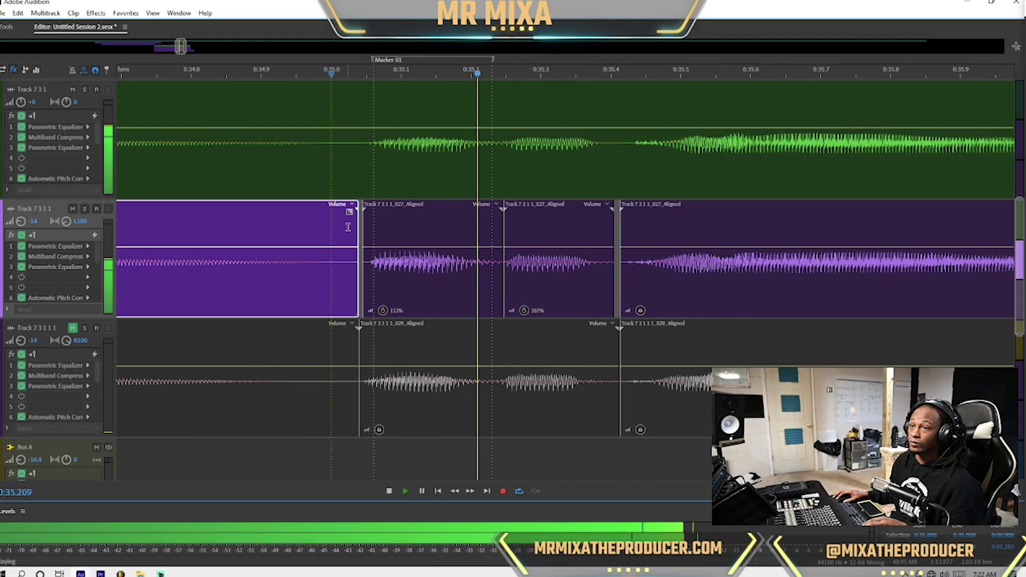
{"action": "key", "text": "space"}
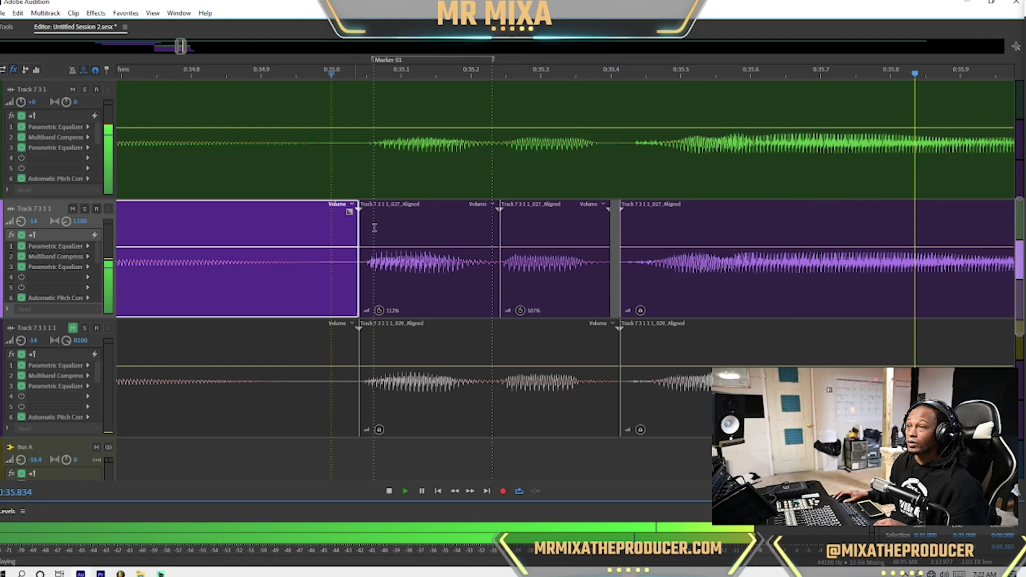
{"action": "key", "text": "space"}
Add a short fade-in to the start of the first 027 piece and play the section from 0:34.870.
{"action": "left_click", "coordinate": [388, 219]}
{"action": "left_click_drag", "start_coordinate": [371, 217], "coordinate": [372, 256]}
{"action": "left_click", "coordinate": [241, 230]}
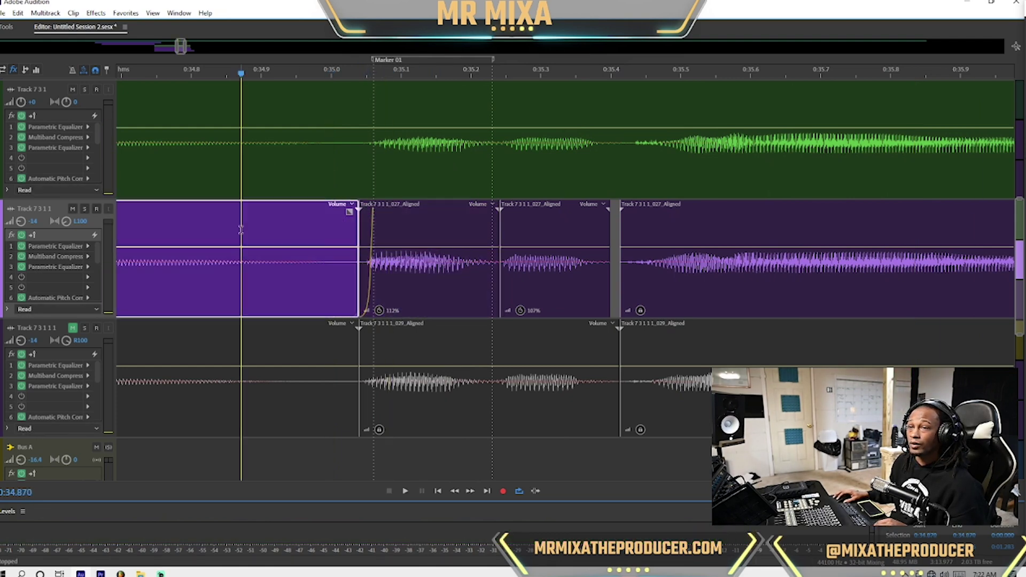
{"action": "key", "text": "space"}
{"action": "key", "text": "space"}
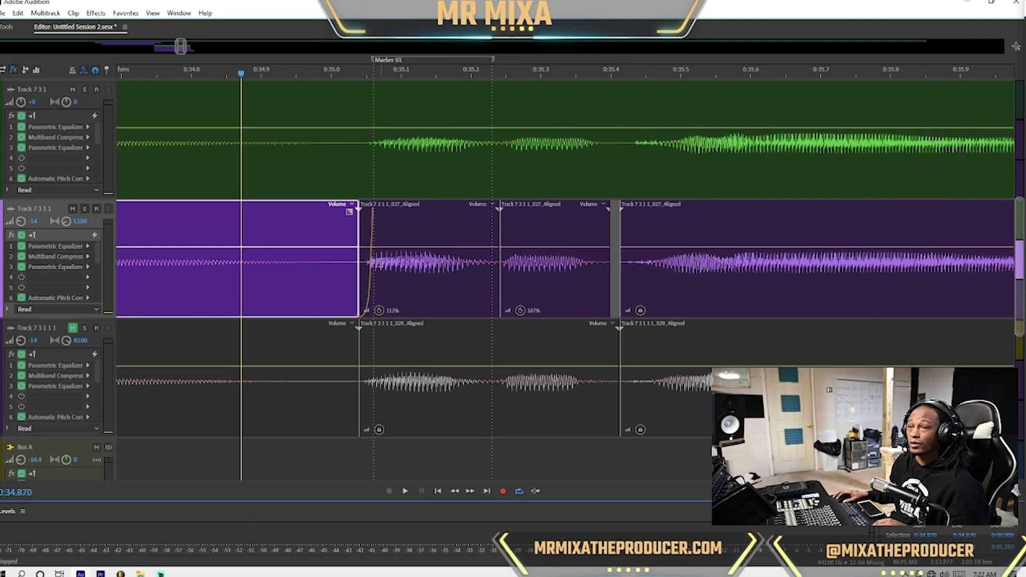
Unmute Track 7 3 1 1 1 and add a short fade-in and fade-out to its short 029 aligned segment.
{"action": "scroll", "coordinate": [384, 262], "scroll_direction": "down", "scroll_amount": 2}
{"action": "left_click", "coordinate": [415, 279]}
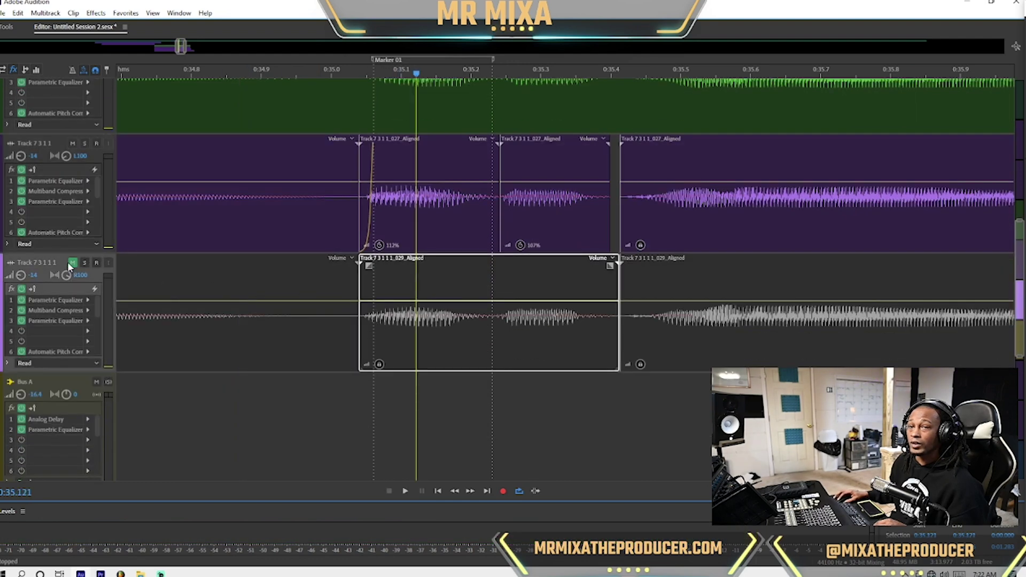
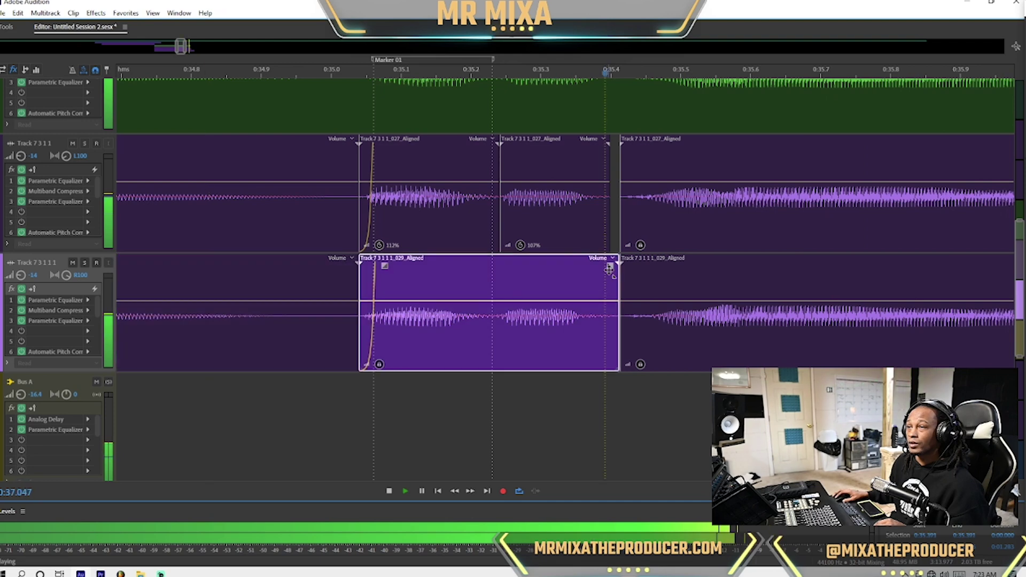
{"action": "left_click_drag", "start_coordinate": [615, 265], "coordinate": [586, 311]}
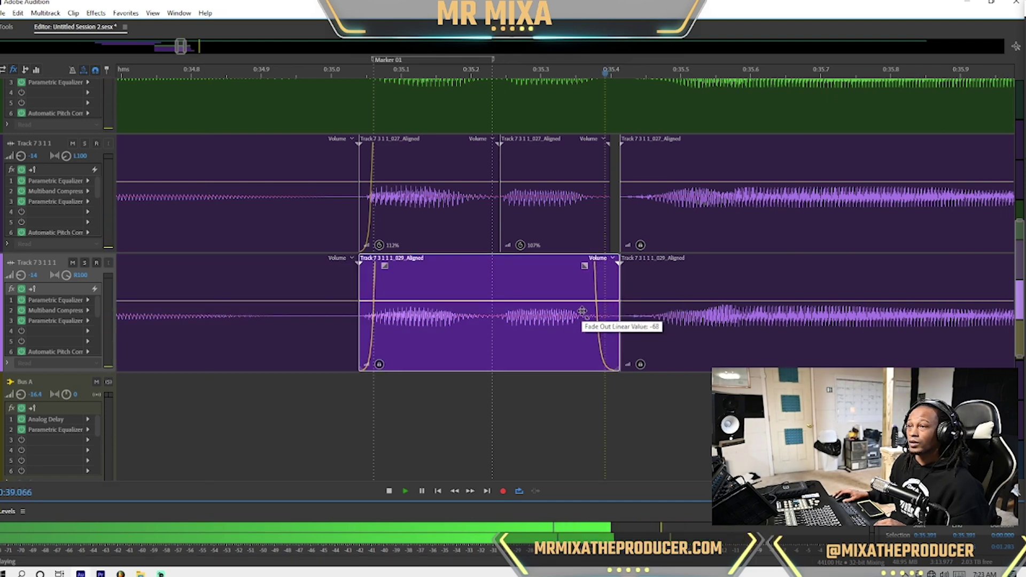
Add a short fade-out to the second 027 piece and matching short fade-ins to the following 027 and 029 segments.
{"action": "left_click", "coordinate": [602, 147]}
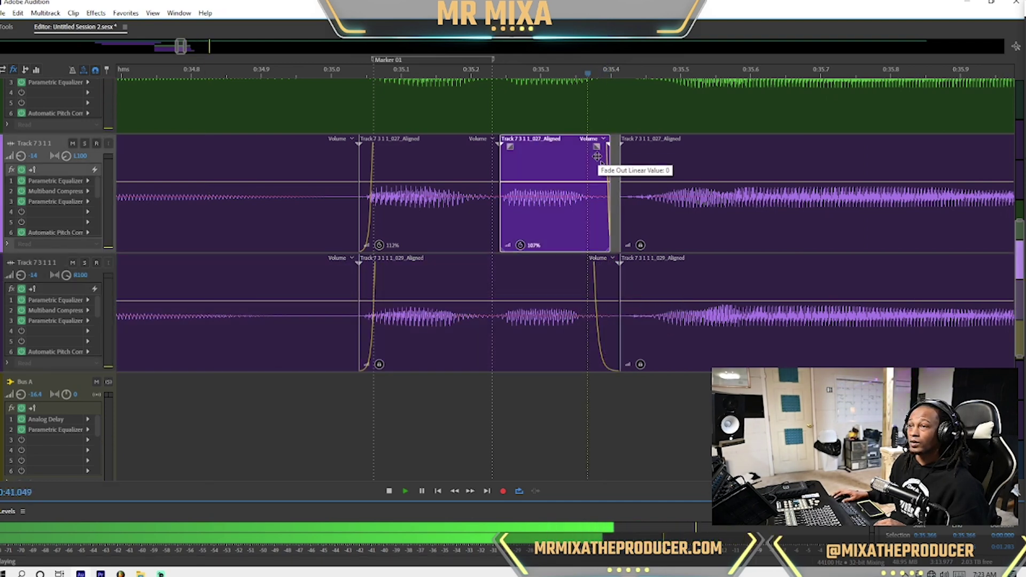
{"action": "left_click", "coordinate": [275, 197]}
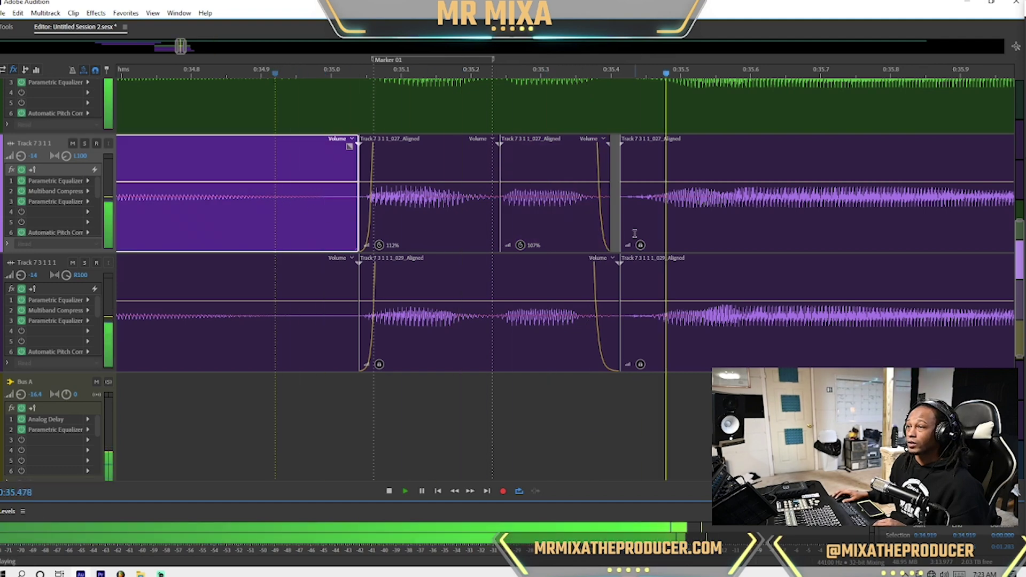
{"action": "left_click", "coordinate": [647, 176]}
{"action": "left_click", "coordinate": [647, 266], "text": "ctrl"}
{"action": "left_click_drag", "start_coordinate": [631, 146], "coordinate": [645, 147]}
{"action": "key", "text": "space"}
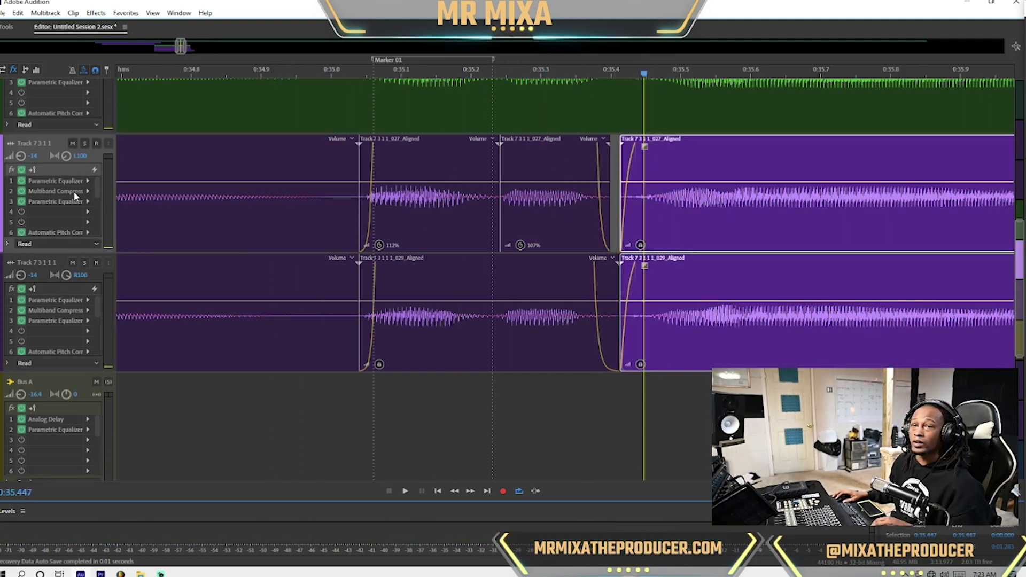
Add Dynamics to slot 4 of Track 7 3 1 1 with the compressor on, ratio 4, attack 1 ms, release 39.1 ms and makeup 10 dB.
{"action": "double_click", "coordinate": [78, 192]}
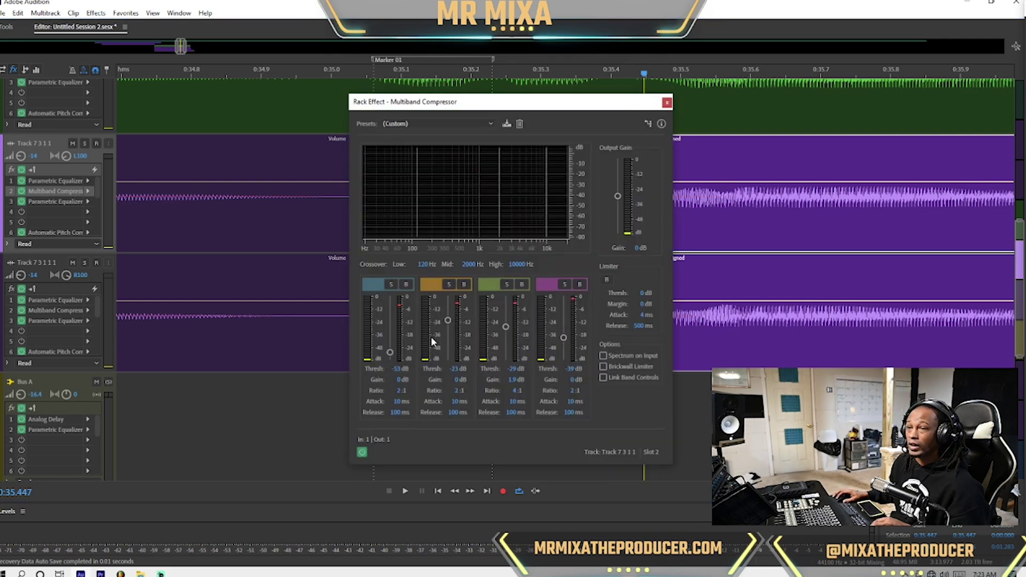
{"action": "left_click", "coordinate": [89, 212]}
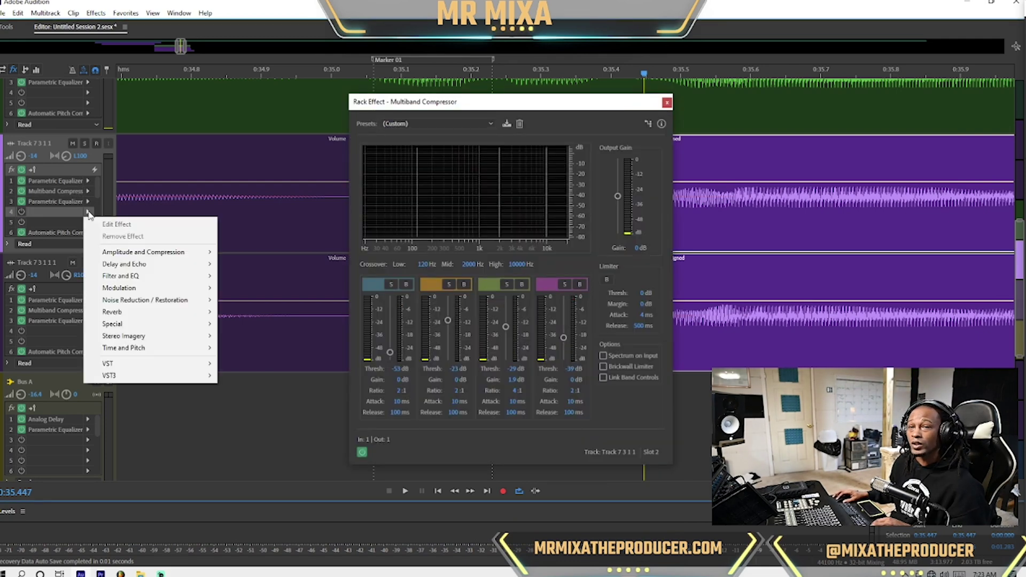
{"action": "mouse_move", "coordinate": [162, 263]}
{"action": "mouse_move", "coordinate": [204, 251]}
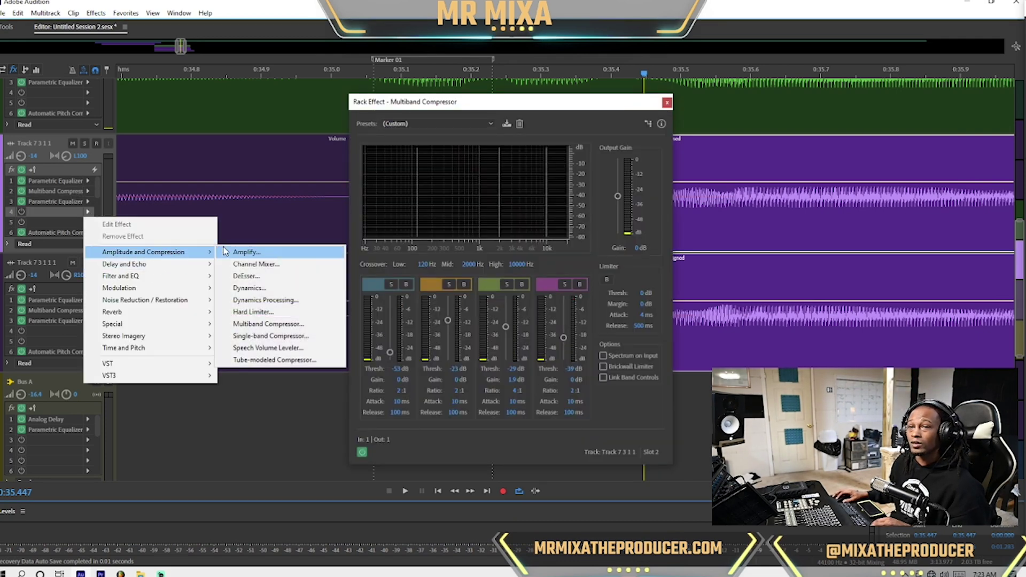
{"action": "left_click", "coordinate": [278, 288]}
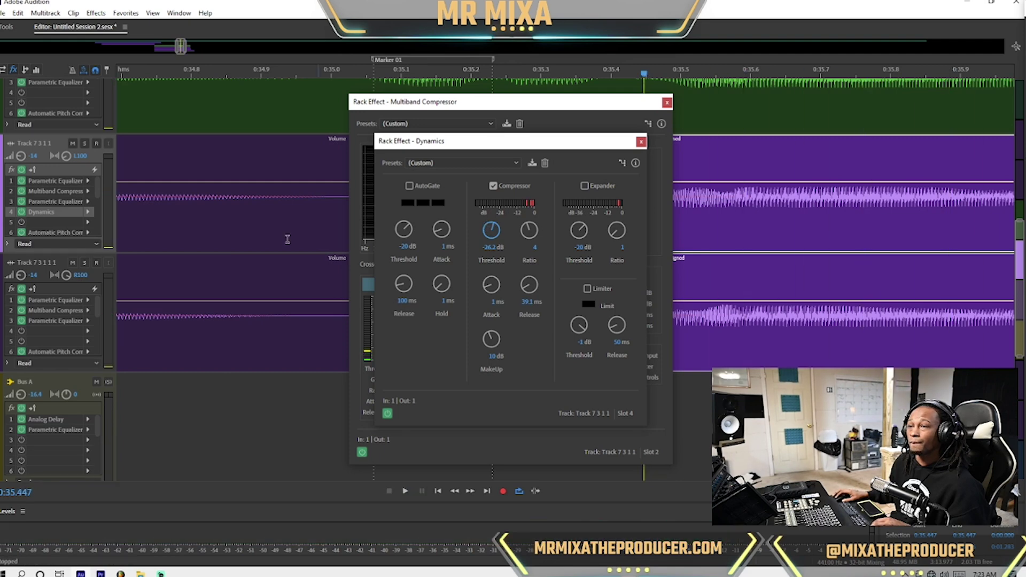
Solo Track 7 3 1 1, set the compressor threshold to -22.6 dB and copy Dynamics to slot 4 of Track 7 3 1 1 1.
{"action": "left_click", "coordinate": [84, 144]}
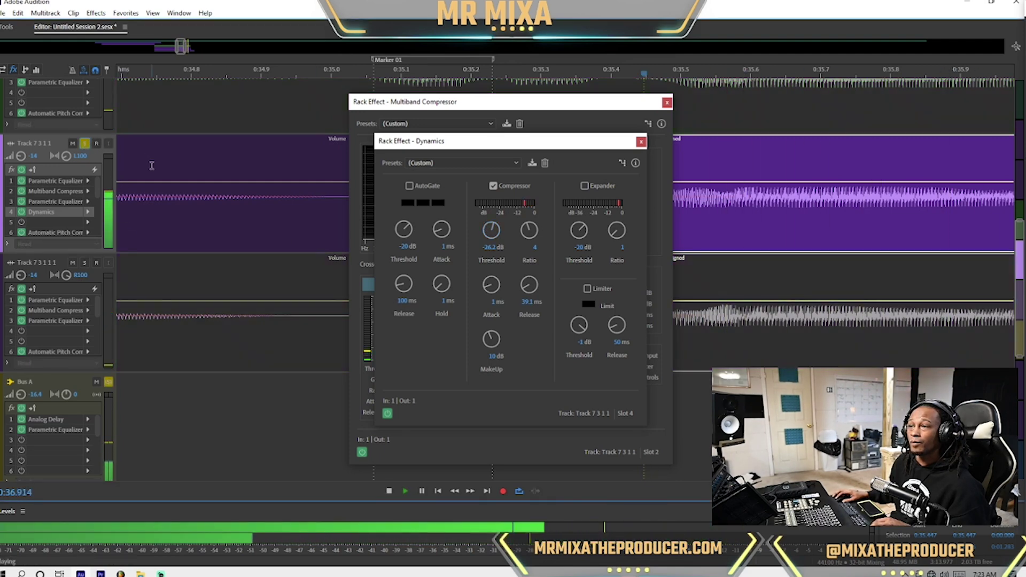
{"action": "left_click_drag", "start_coordinate": [491, 231], "coordinate": [489, 228]}
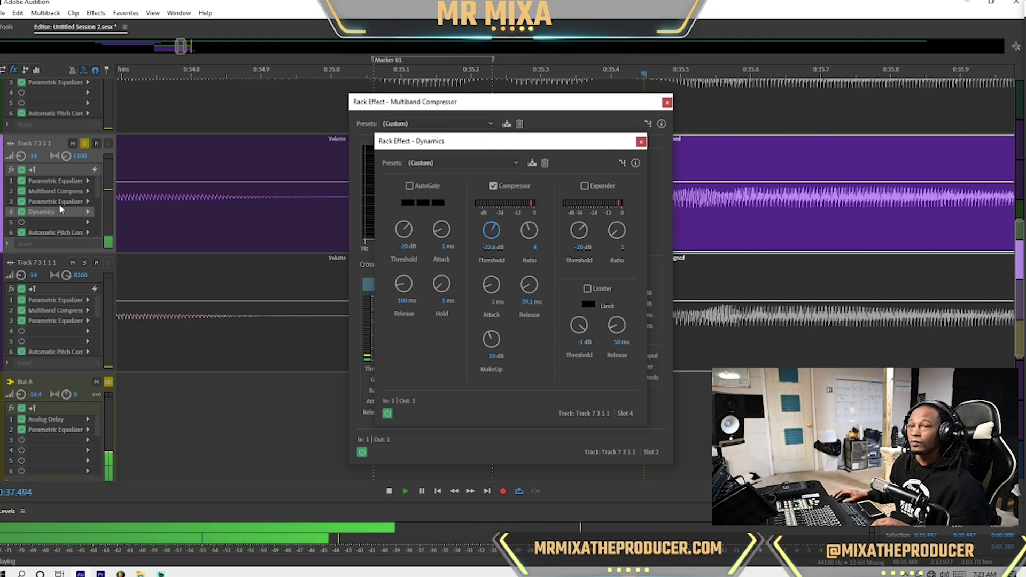
{"action": "key", "text": "space"}
{"action": "left_click_drag", "start_coordinate": [45, 215], "coordinate": [43, 331]}
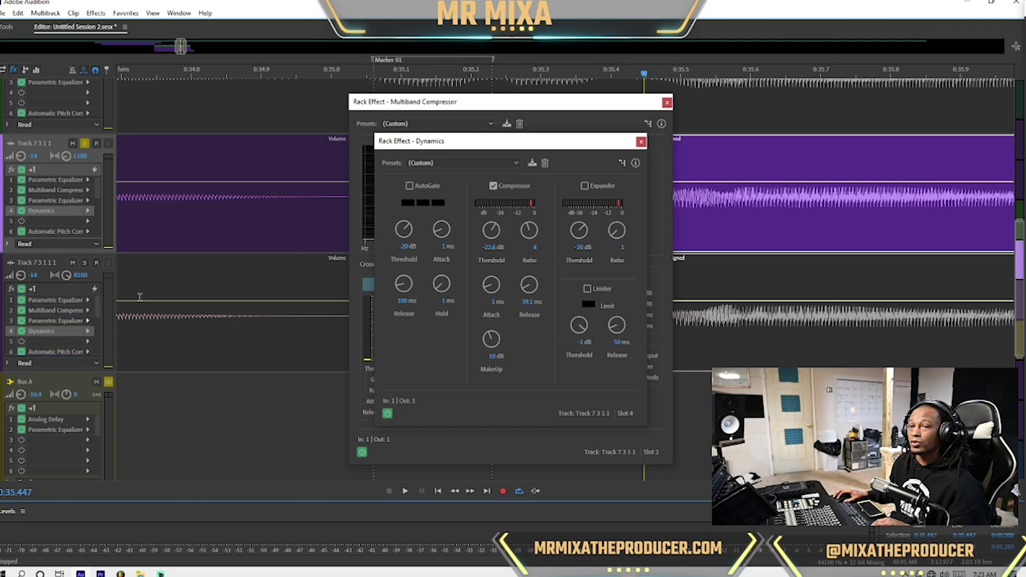
Unsolo Track 7 3 1 1, play the mix from 0:35.000 and close the Dynamics and Multiband Compressor windows.
{"action": "left_click", "coordinate": [331, 199]}
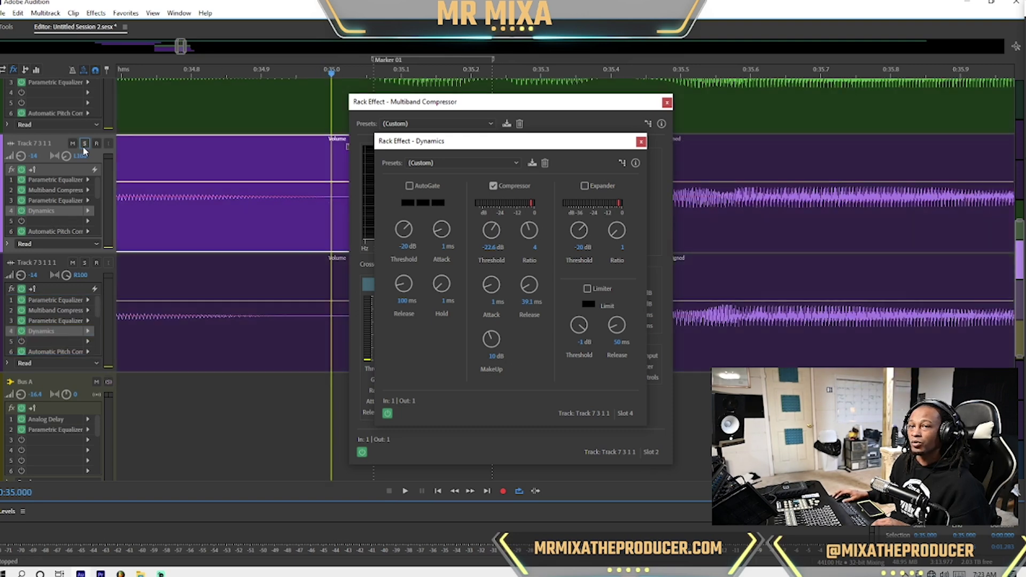
{"action": "key", "text": "space"}
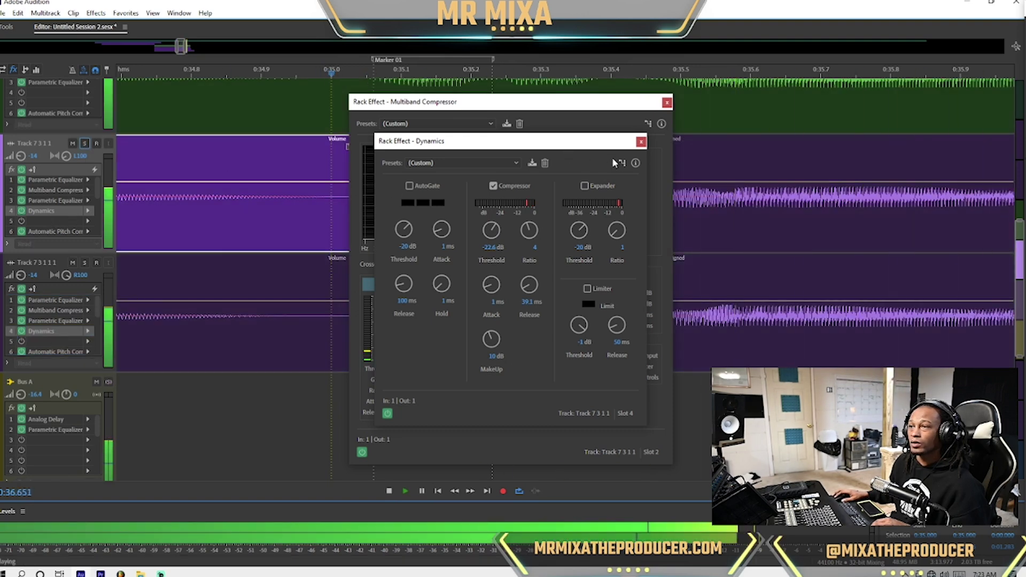
{"action": "key", "text": "space"}
{"action": "left_click", "coordinate": [641, 141]}
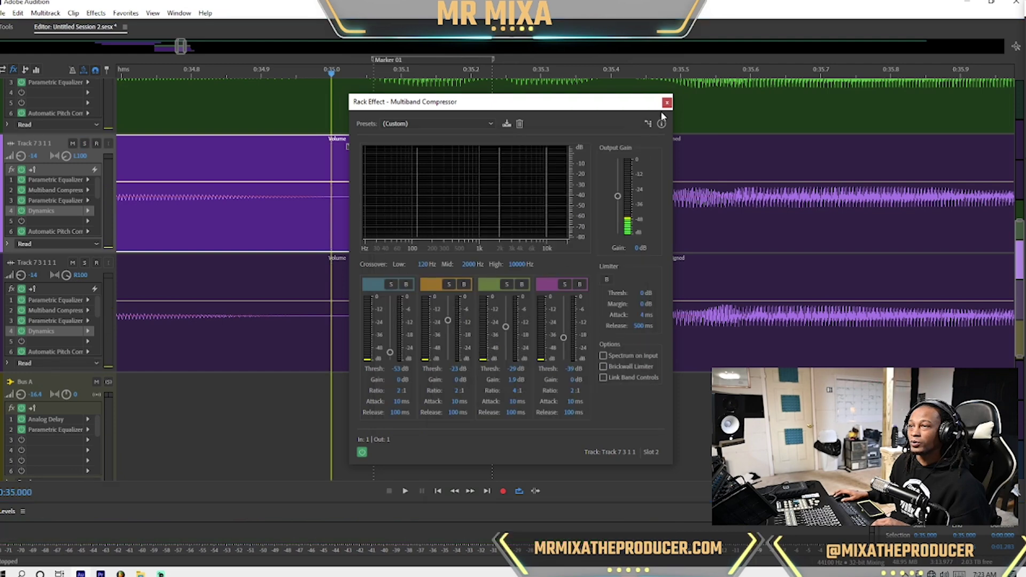
{"action": "left_click", "coordinate": [667, 102]}
Play the stacked vocals from 0:30.175 with the surrounding tracks in view.
{"action": "left_click", "coordinate": [261, 206]}
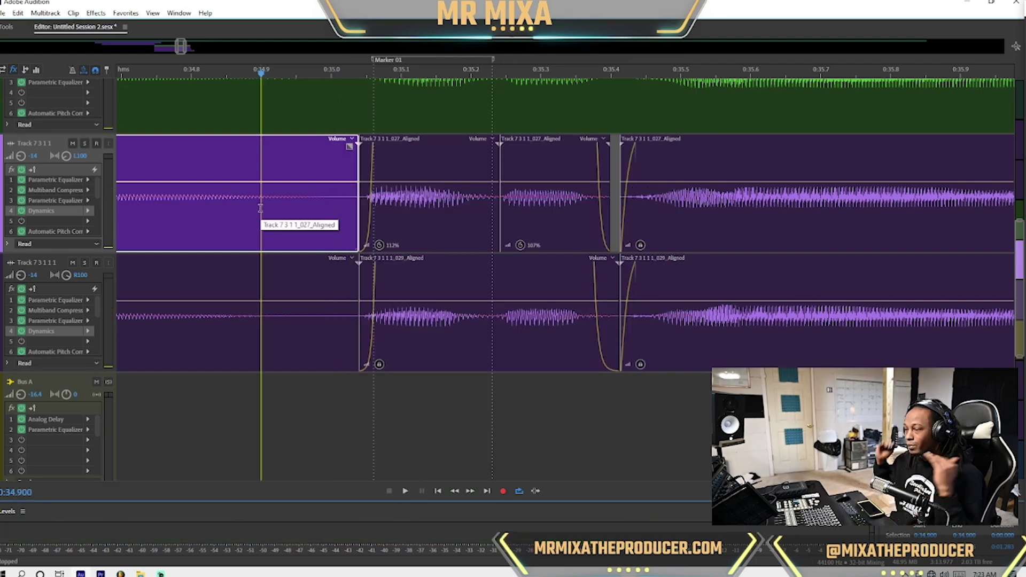
{"action": "left_click", "coordinate": [209, 214]}
{"action": "scroll", "coordinate": [209, 214], "scroll_direction": "down", "scroll_amount": 10}
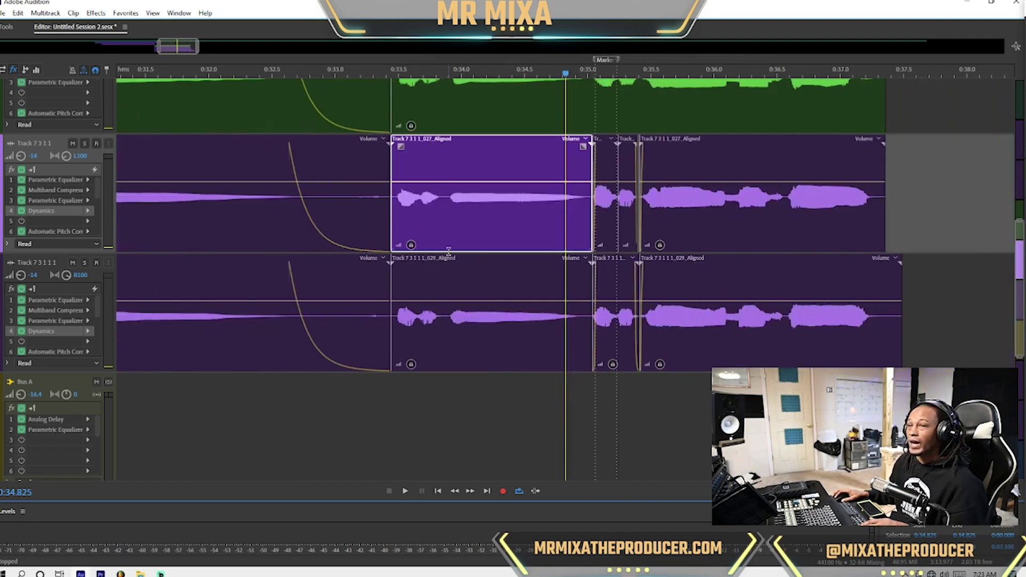
{"action": "left_click", "coordinate": [424, 170]}
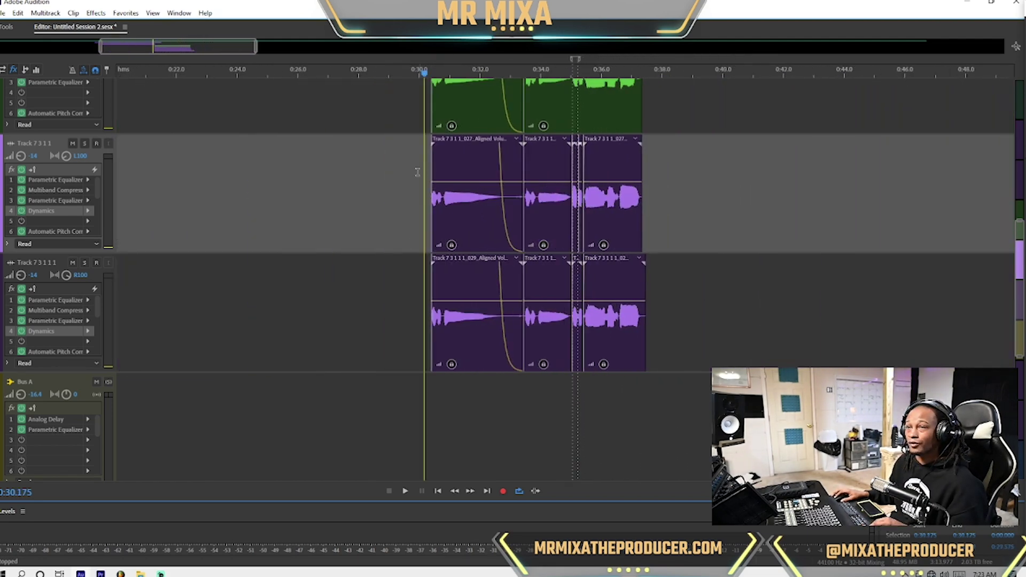
{"action": "key", "text": "space"}
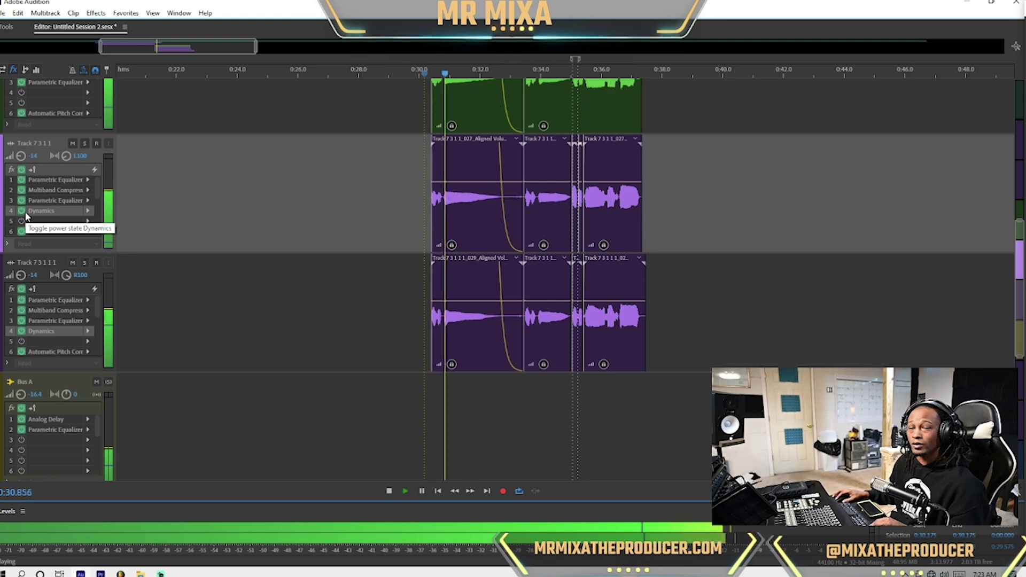
{"action": "scroll", "coordinate": [26, 216], "scroll_direction": "down", "scroll_amount": 5}
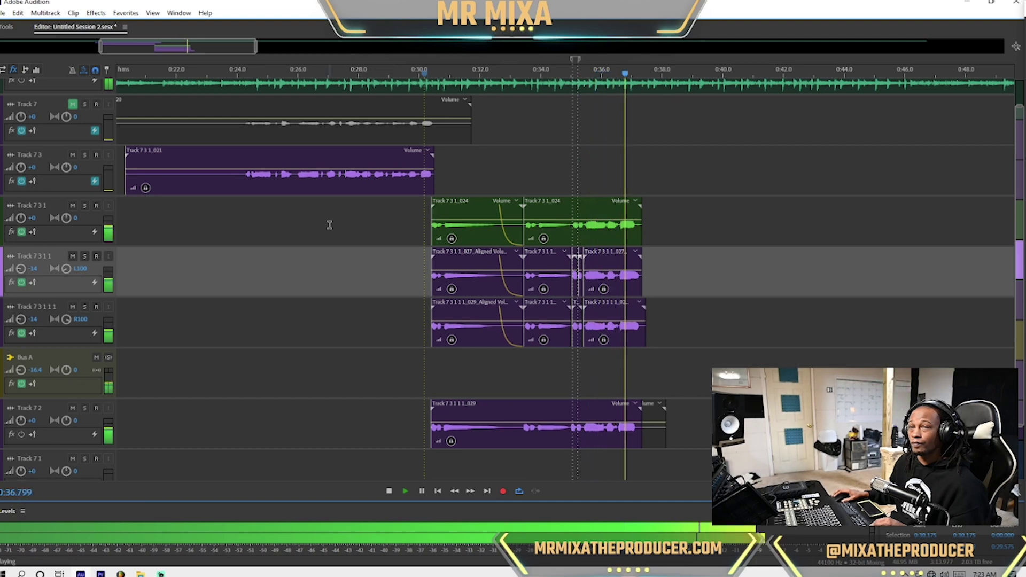
{"action": "key", "text": "space"}
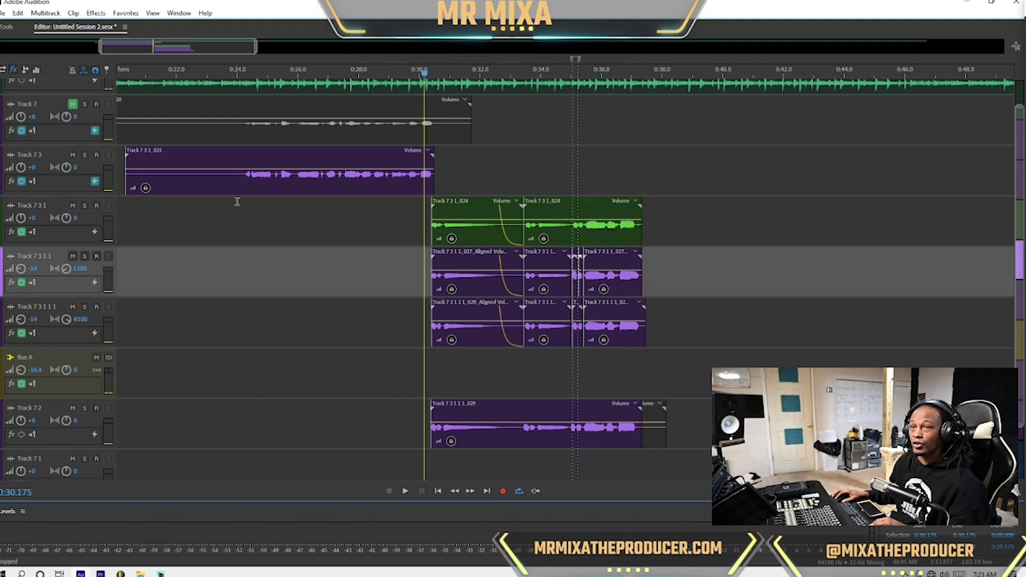
Play from 0:24.000 and split the 021 clip on Track 7 3 just before its vocal starts, at about 0:24.1.
{"action": "left_click", "coordinate": [237, 202]}
{"action": "key", "text": "space"}
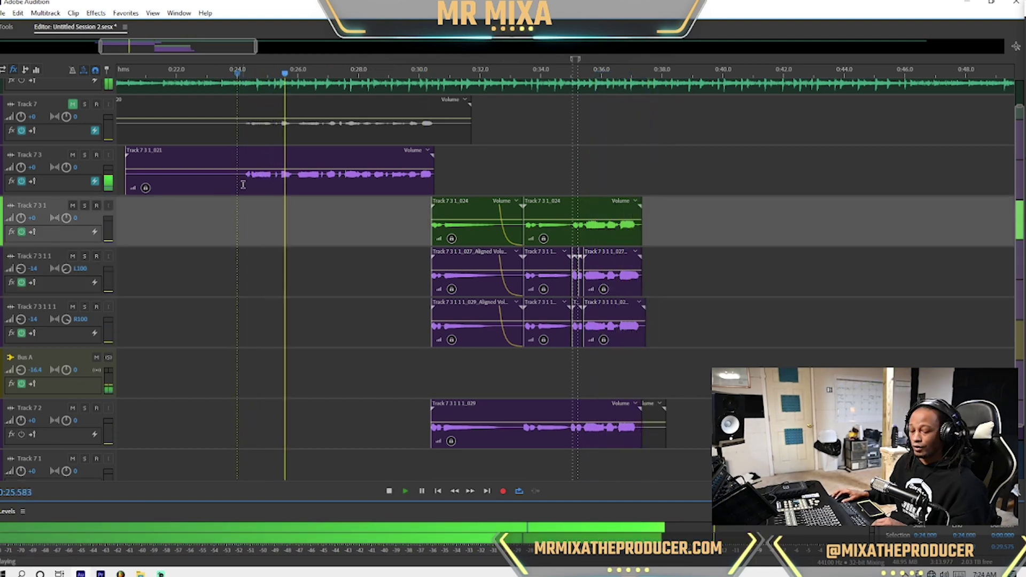
{"action": "key", "text": "r"}
{"action": "left_click", "coordinate": [241, 184]}
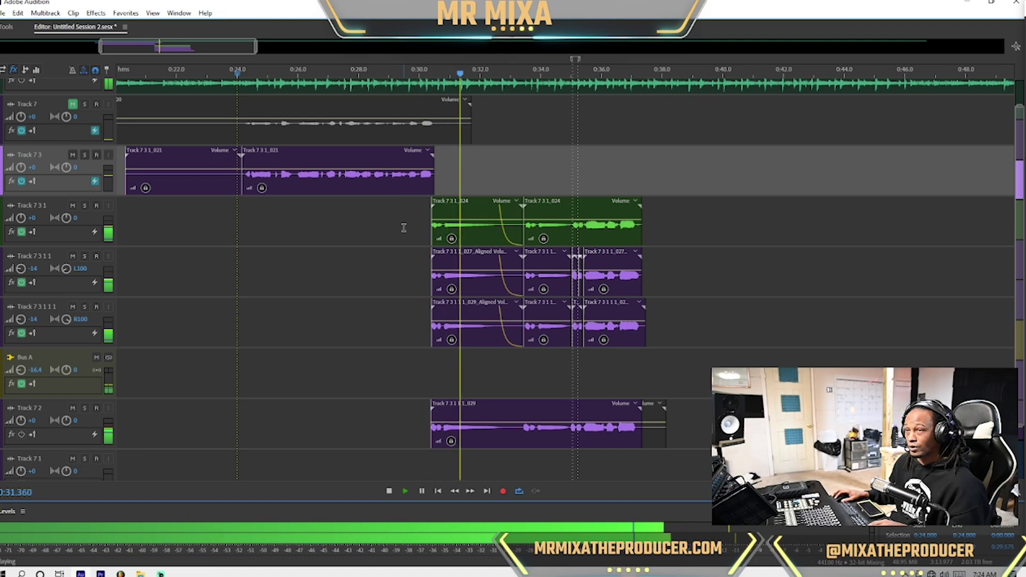
Mute Track 7 2 and stop playback.
{"action": "scroll", "coordinate": [665, 300], "scroll_direction": "down", "scroll_amount": 1}
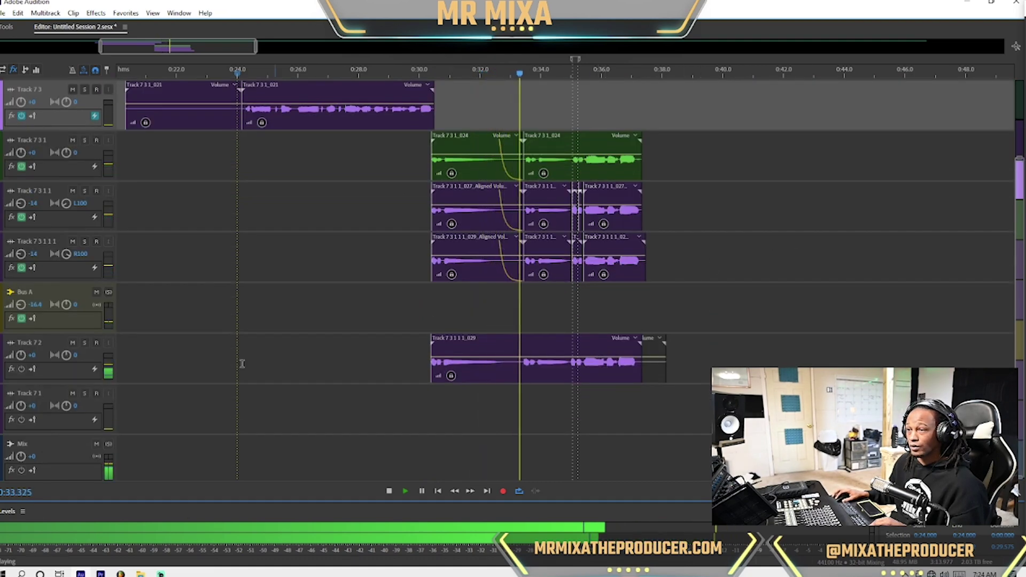
{"action": "left_click", "coordinate": [72, 342]}
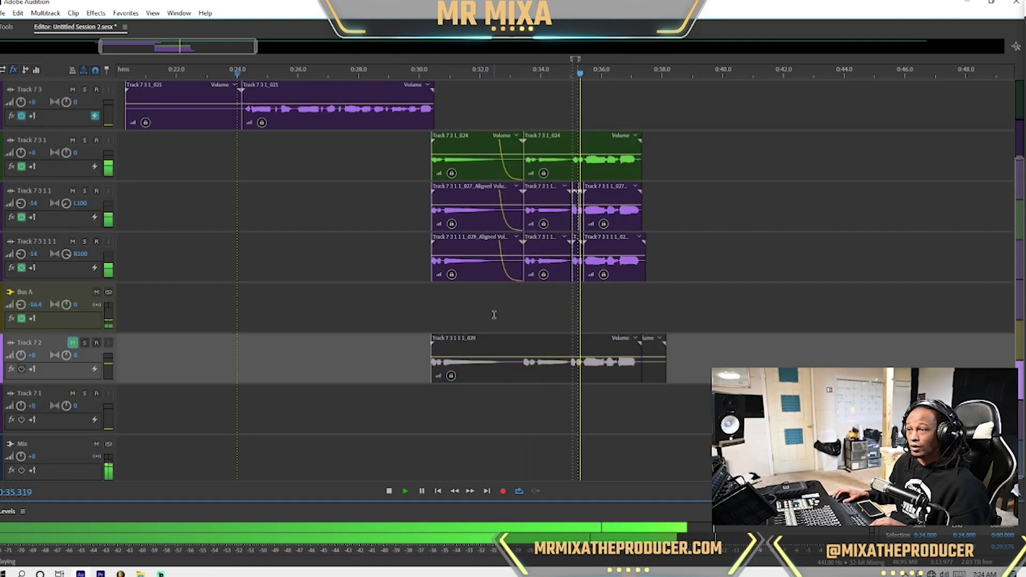
{"action": "key", "text": "space"}
Trim the end of the last 029 aligned clip to match the clips above and give it a short fade-out.
{"action": "left_click", "coordinate": [626, 303]}
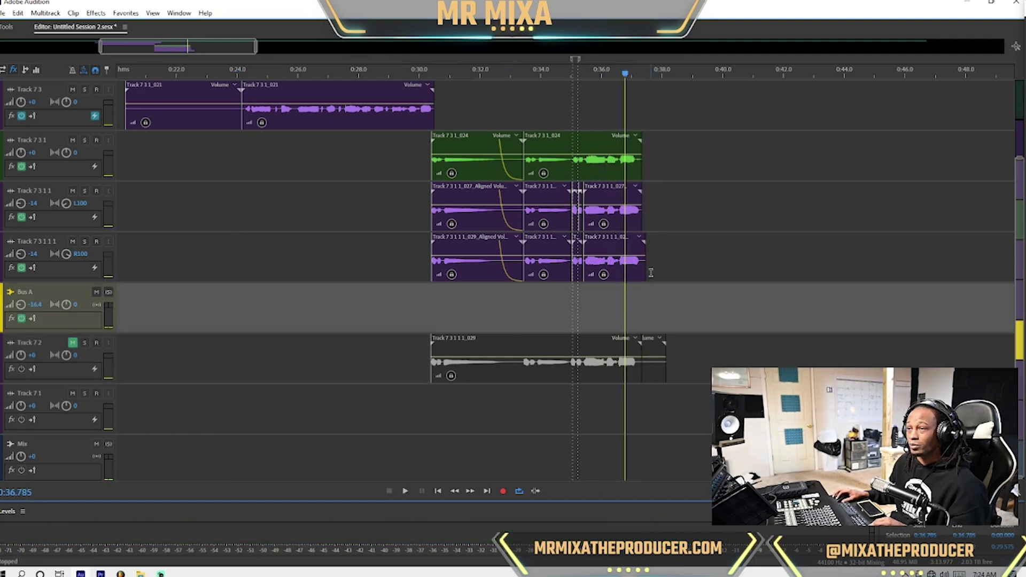
{"action": "left_click_drag", "start_coordinate": [644, 267], "coordinate": [628, 246]}
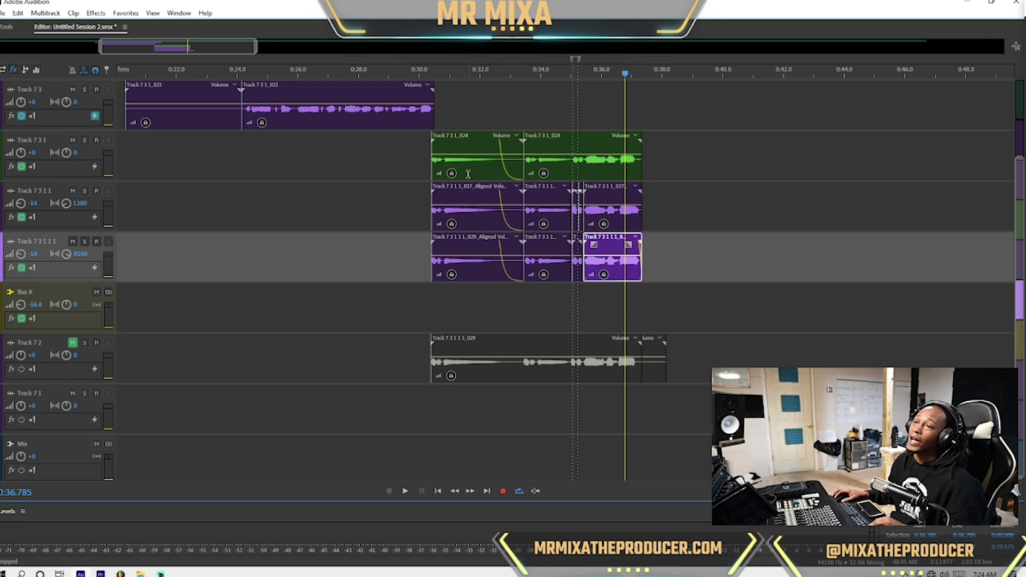
{"action": "left_click", "coordinate": [420, 154]}
Group the second 021 clip on Track 7 3 with all the clips on Tracks 7 3 1, 7 3 1 1 and 7 3 1 1 1.
{"action": "scroll", "coordinate": [420, 155], "scroll_direction": "up", "scroll_amount": 2}
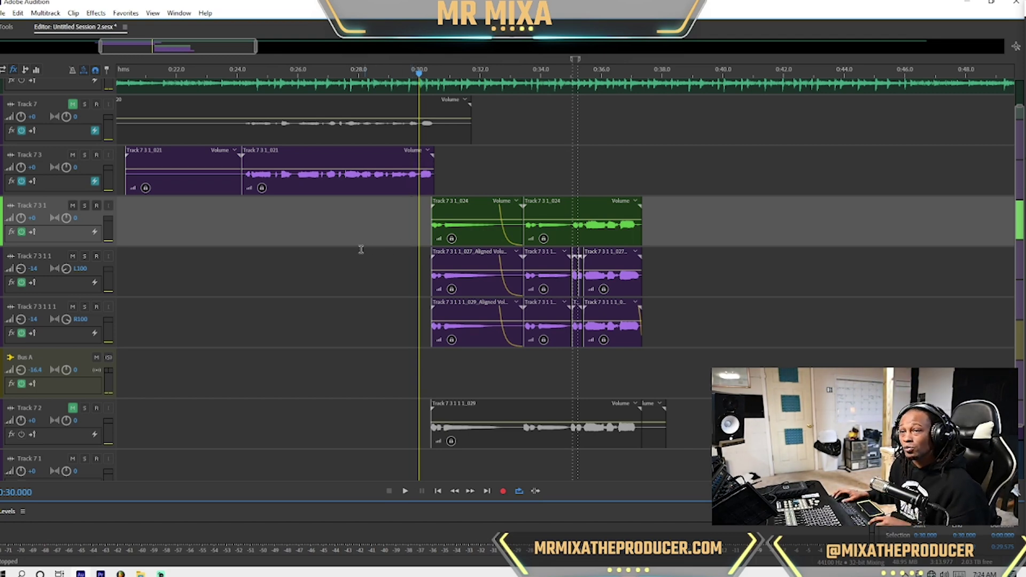
{"action": "left_click", "coordinate": [315, 187]}
{"action": "left_click_drag", "start_coordinate": [726, 149], "coordinate": [275, 321]}
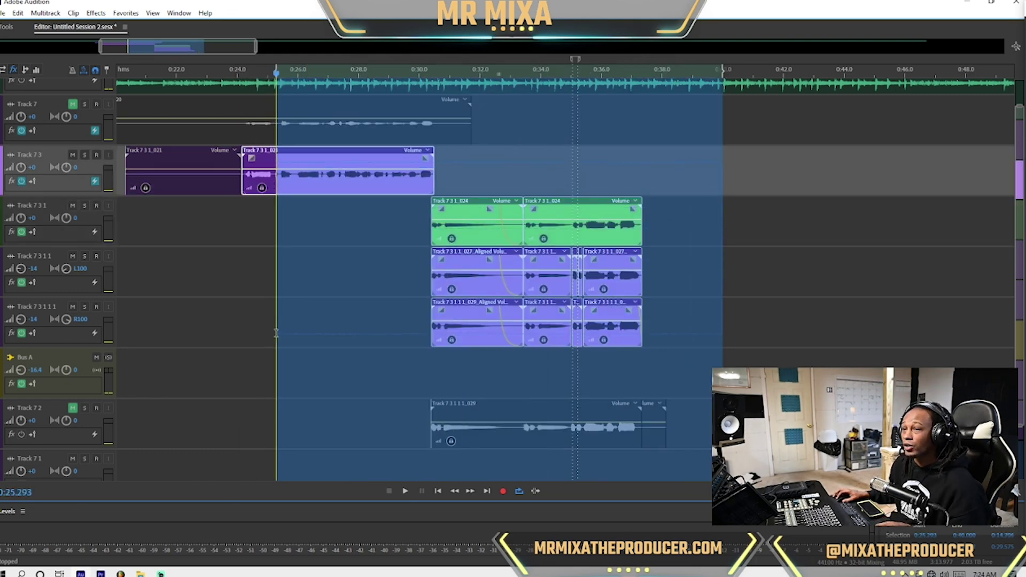
{"action": "key", "text": "ctrl+g"}
{"action": "left_click", "coordinate": [309, 245]}
{"action": "left_click", "coordinate": [340, 173]}
Copy the clip group further along the timeline so the duplicate 021 clip starts at about 0:37.2.
{"action": "right_click", "coordinate": [342, 186]}
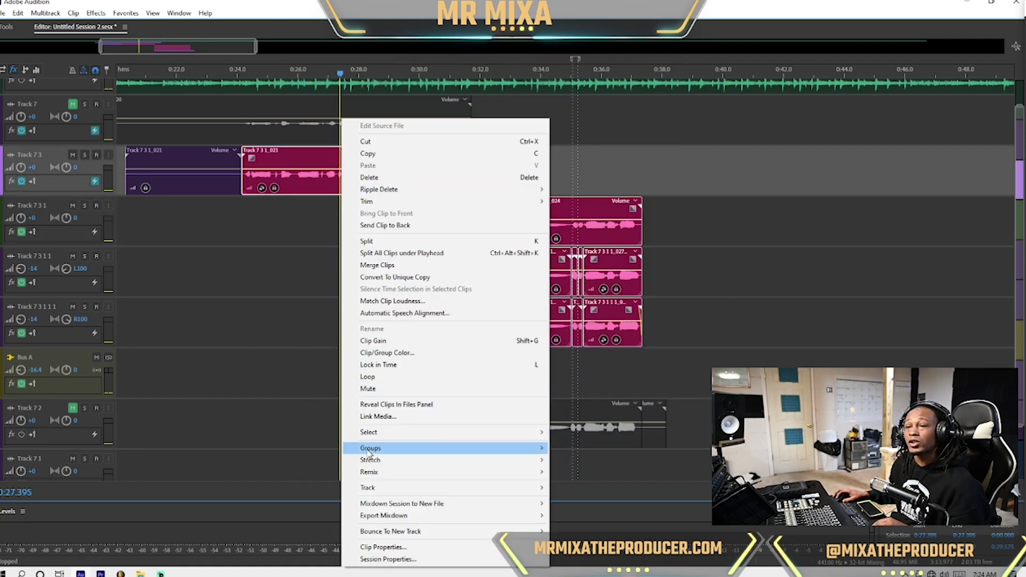
{"action": "left_click", "coordinate": [392, 371]}
{"action": "left_click", "coordinate": [347, 182]}
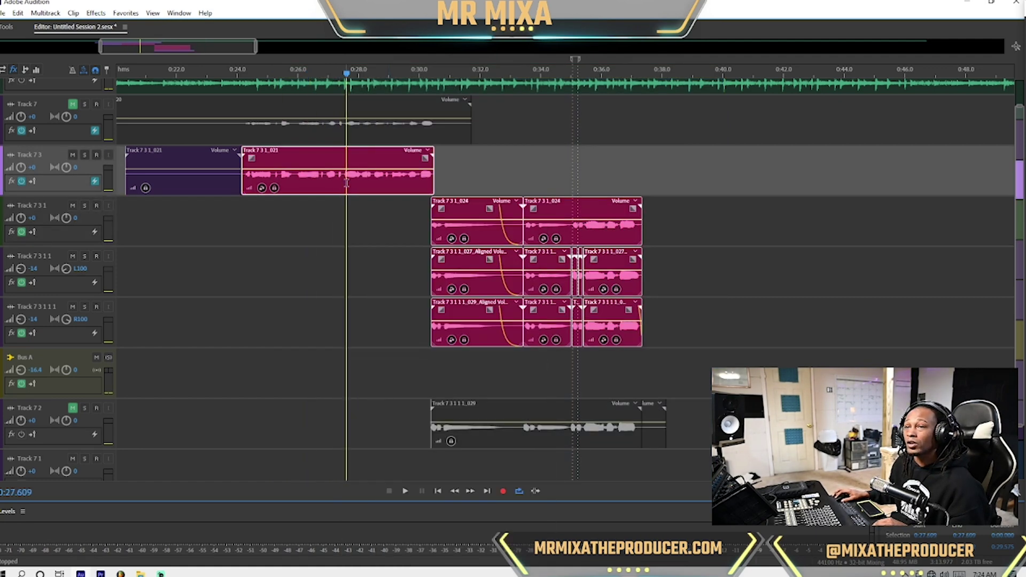
{"action": "left_click", "coordinate": [346, 182]}
{"action": "left_click_drag", "start_coordinate": [346, 182], "coordinate": [746, 176]}
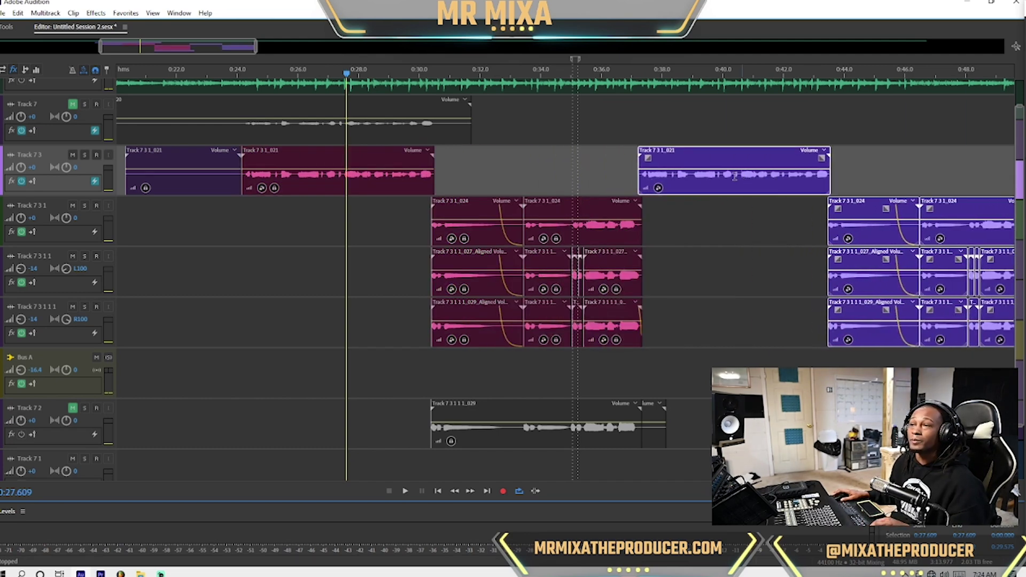
Play from 0:35.400 and add a marker at about 0:36.85.
{"action": "left_click", "coordinate": [582, 170]}
{"action": "key", "text": "space"}
{"action": "scroll", "coordinate": [588, 173], "scroll_direction": "up", "scroll_amount": 3}
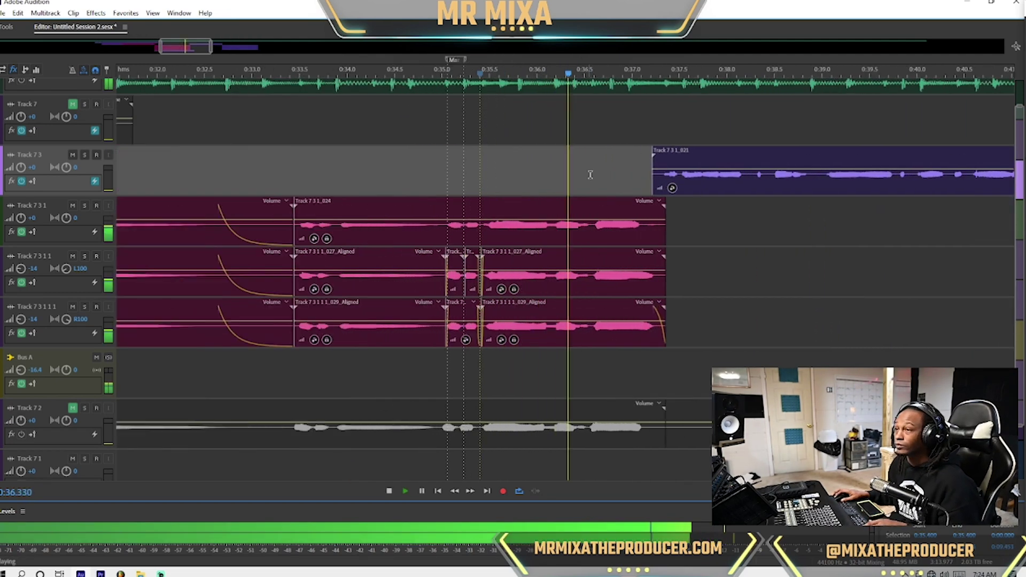
{"action": "key", "text": "m"}
Move the copied group earlier so its 021 clip starts at about 0:36.5.
{"action": "left_click_drag", "start_coordinate": [708, 182], "coordinate": [662, 183]}
{"action": "scroll", "coordinate": [689, 195], "scroll_direction": "up", "scroll_amount": 3}
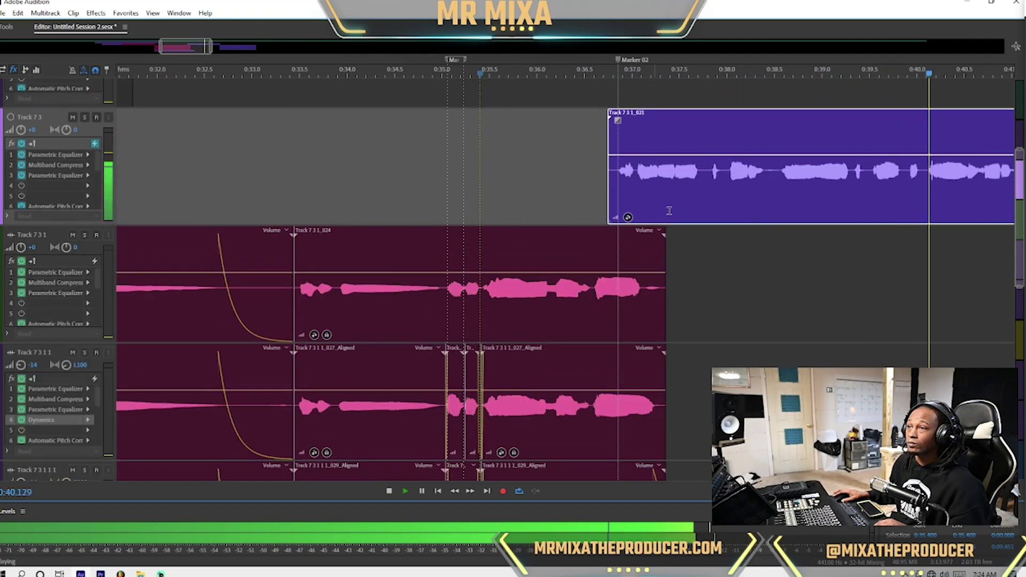
{"action": "left_click_drag", "start_coordinate": [696, 200], "coordinate": [678, 193]}
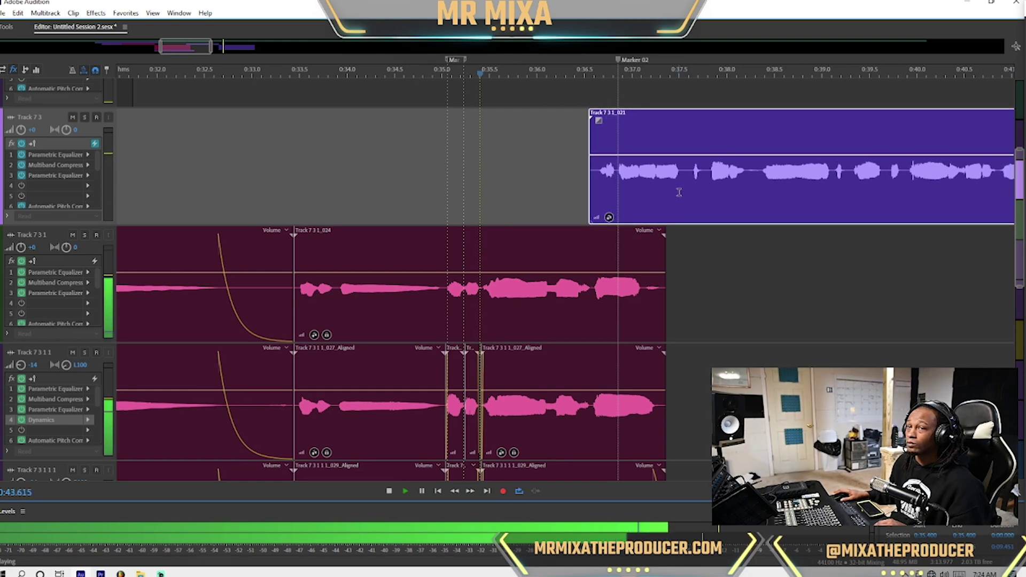
{"action": "right_click", "coordinate": [679, 193]}
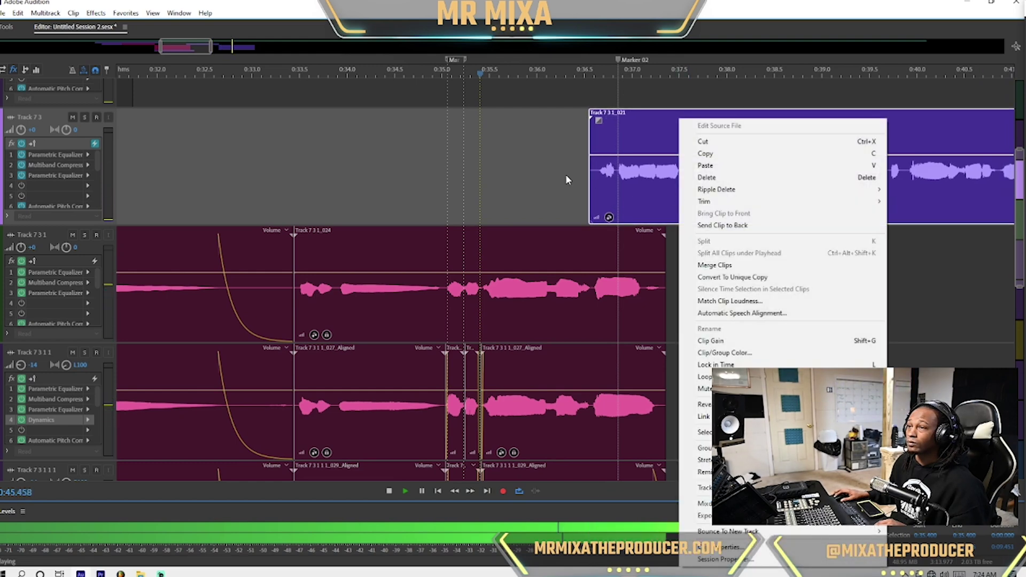
{"action": "left_click", "coordinate": [653, 195]}
{"action": "left_click_drag", "start_coordinate": [653, 194], "coordinate": [649, 194]}
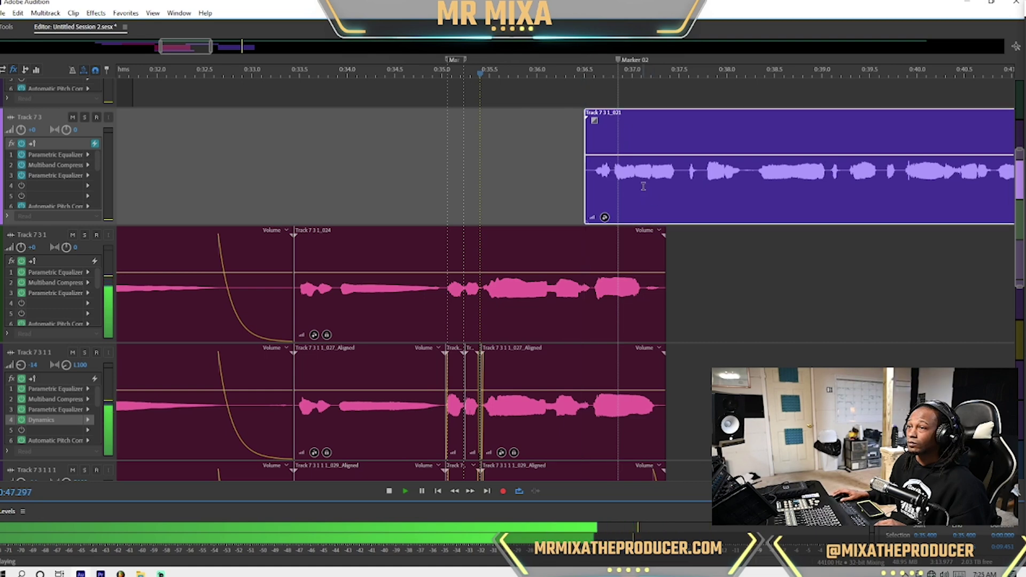
Replay from 0:36.168 and nudge the copied group earlier to start at about 0:36.44.
{"action": "left_click", "coordinate": [553, 170]}
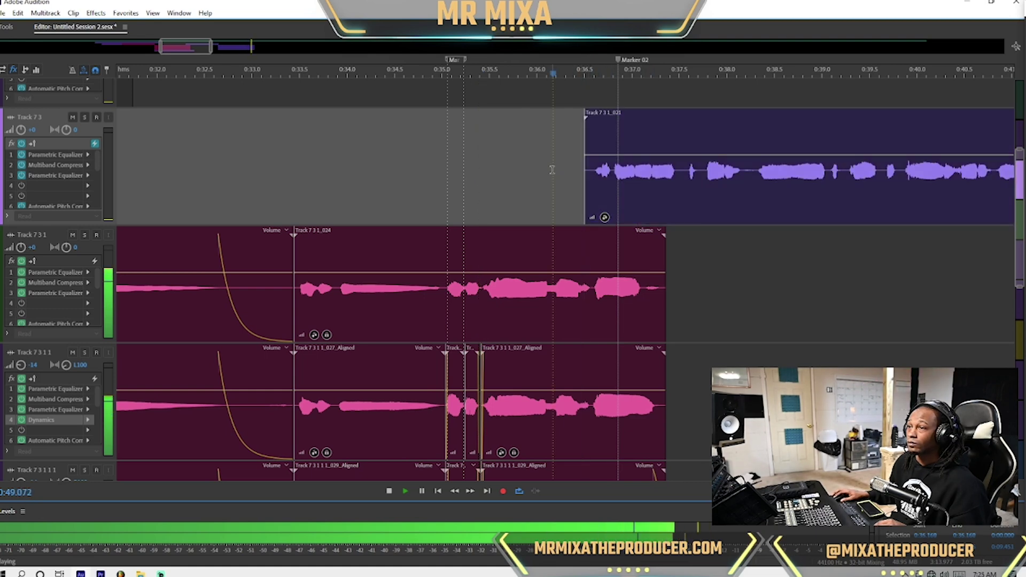
{"action": "scroll", "coordinate": [643, 182], "scroll_direction": "up", "scroll_amount": 3}
{"action": "scroll", "coordinate": [641, 188], "scroll_direction": "up", "scroll_amount": 2}
{"action": "left_click", "coordinate": [631, 184]}
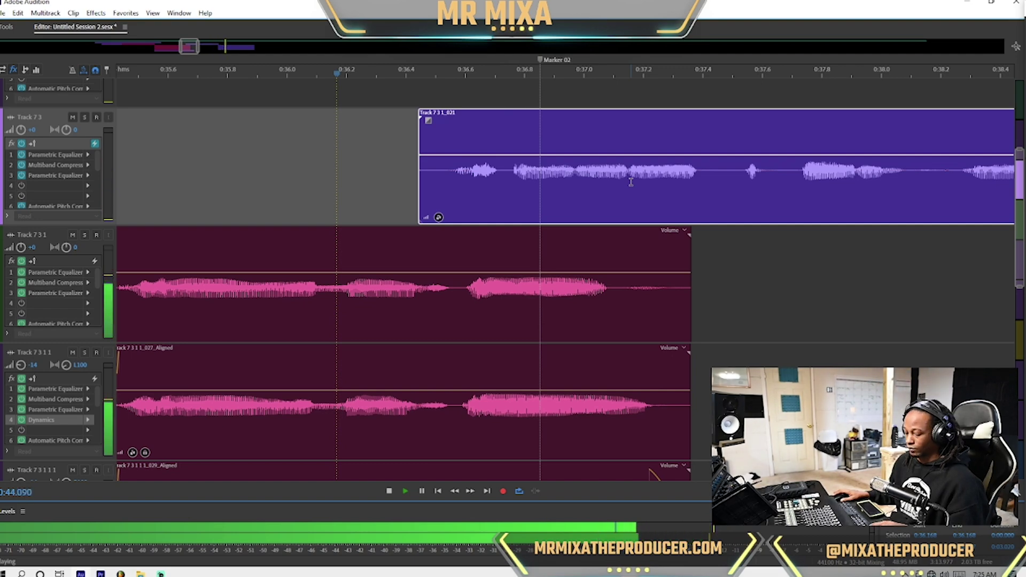
Play through the copied vocals with the whole session in view, and return the playhead to about 0:18.98.
{"action": "scroll", "coordinate": [630, 182], "scroll_direction": "down", "scroll_amount": 10}
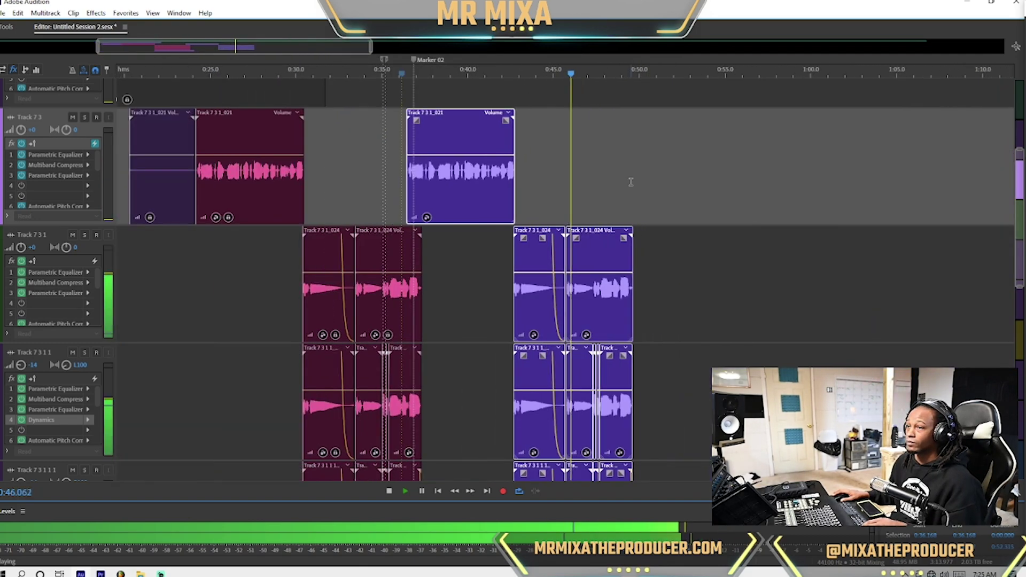
{"action": "scroll", "coordinate": [620, 182], "scroll_direction": "down", "scroll_amount": 5}
{"action": "scroll", "coordinate": [70, 184], "scroll_direction": "down", "scroll_amount": 3}
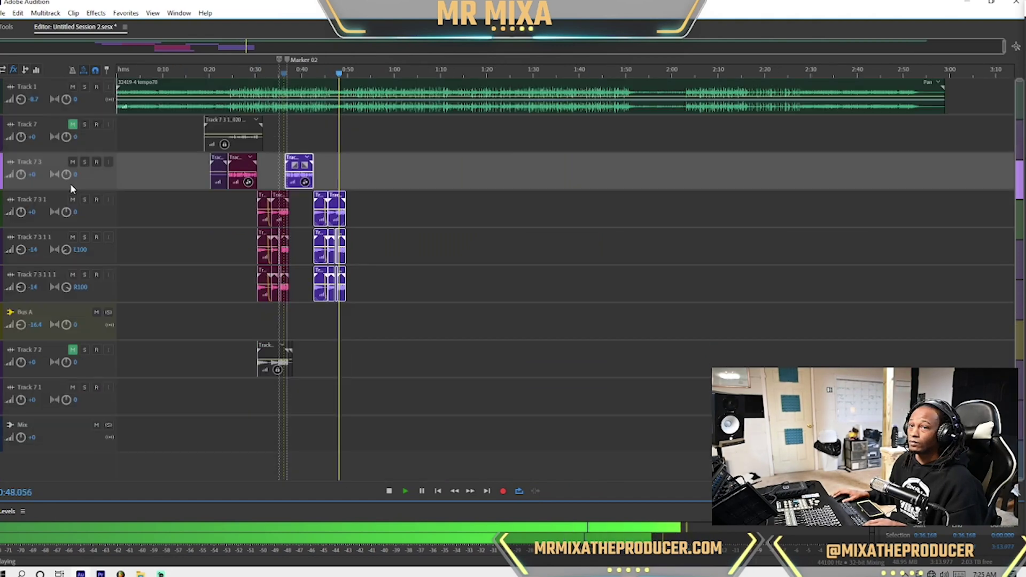
{"action": "scroll", "coordinate": [69, 184], "scroll_direction": "down", "scroll_amount": 2}
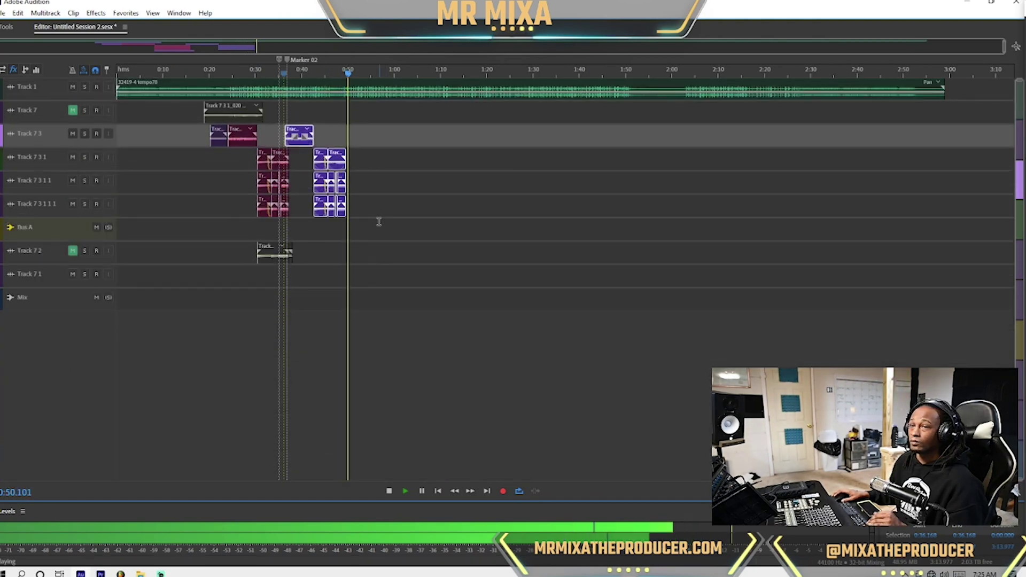
{"action": "key", "text": "space"}
{"action": "left_click", "coordinate": [212, 154]}
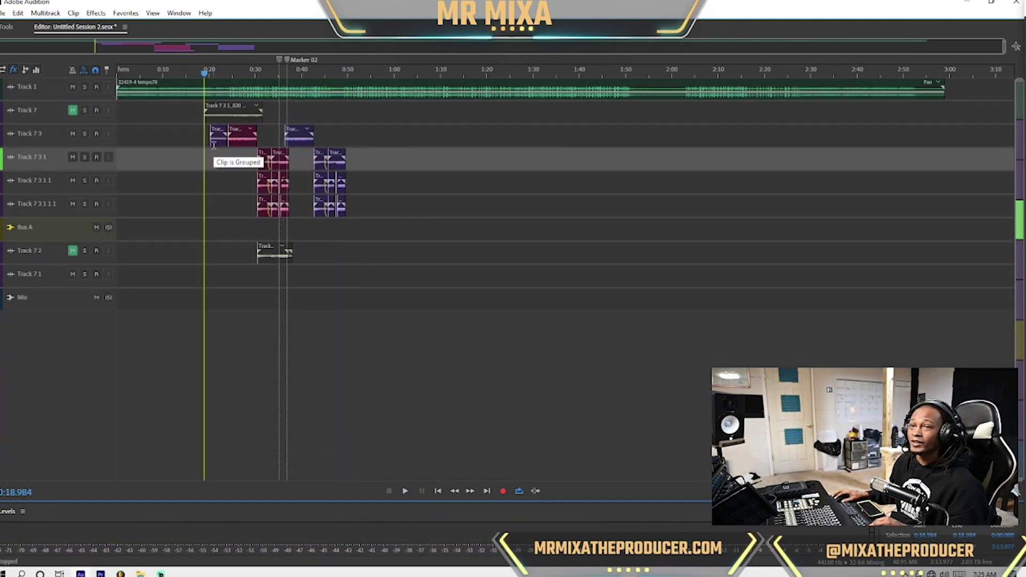